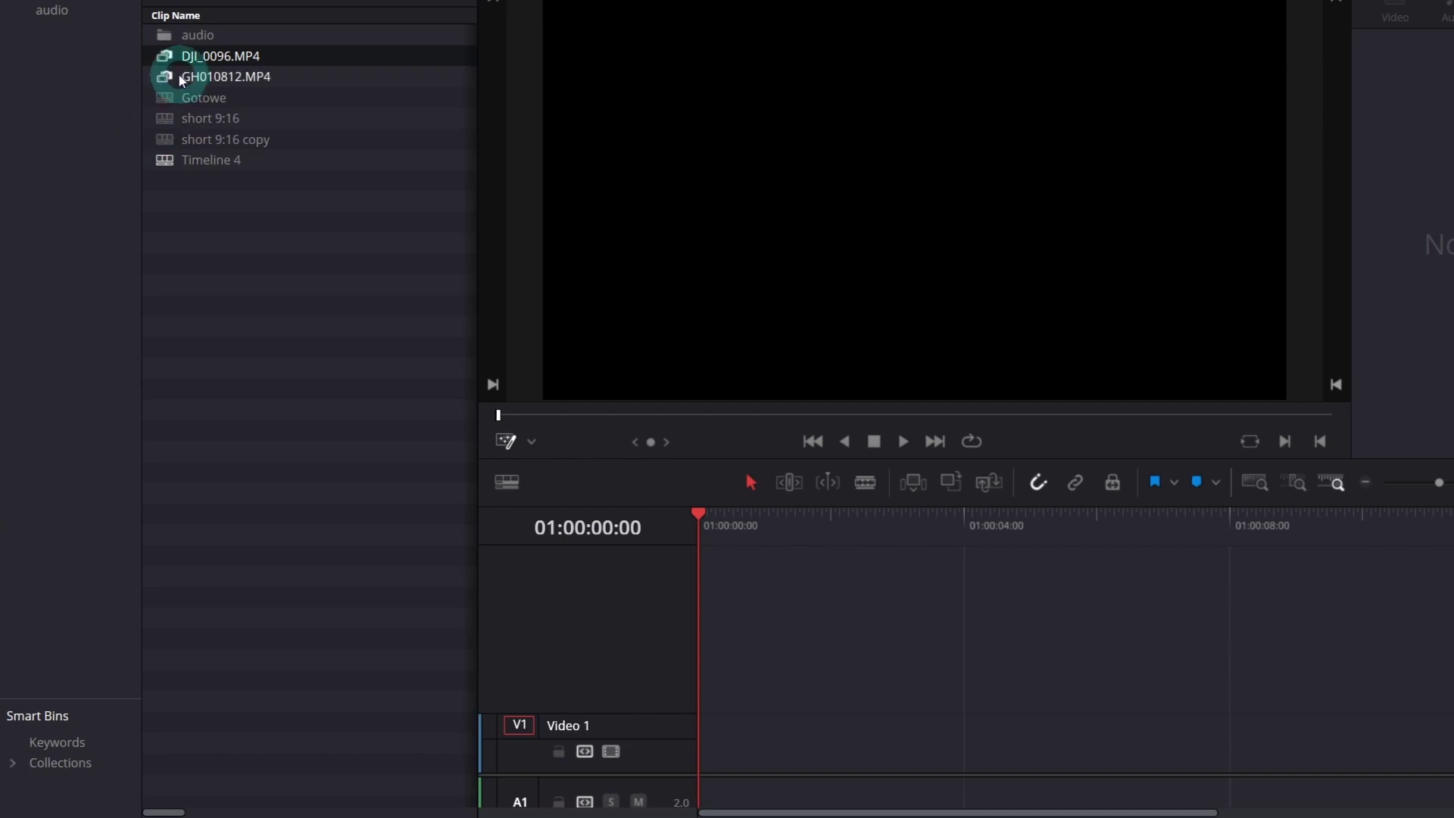
Place GH010812.MP4 at the start of Video 1 and trim off its end at about 01:00:05:17.
{"action": "left_click", "coordinate": [175, 78]}
{"action": "left_click_drag", "start_coordinate": [175, 78], "coordinate": [767, 724]}
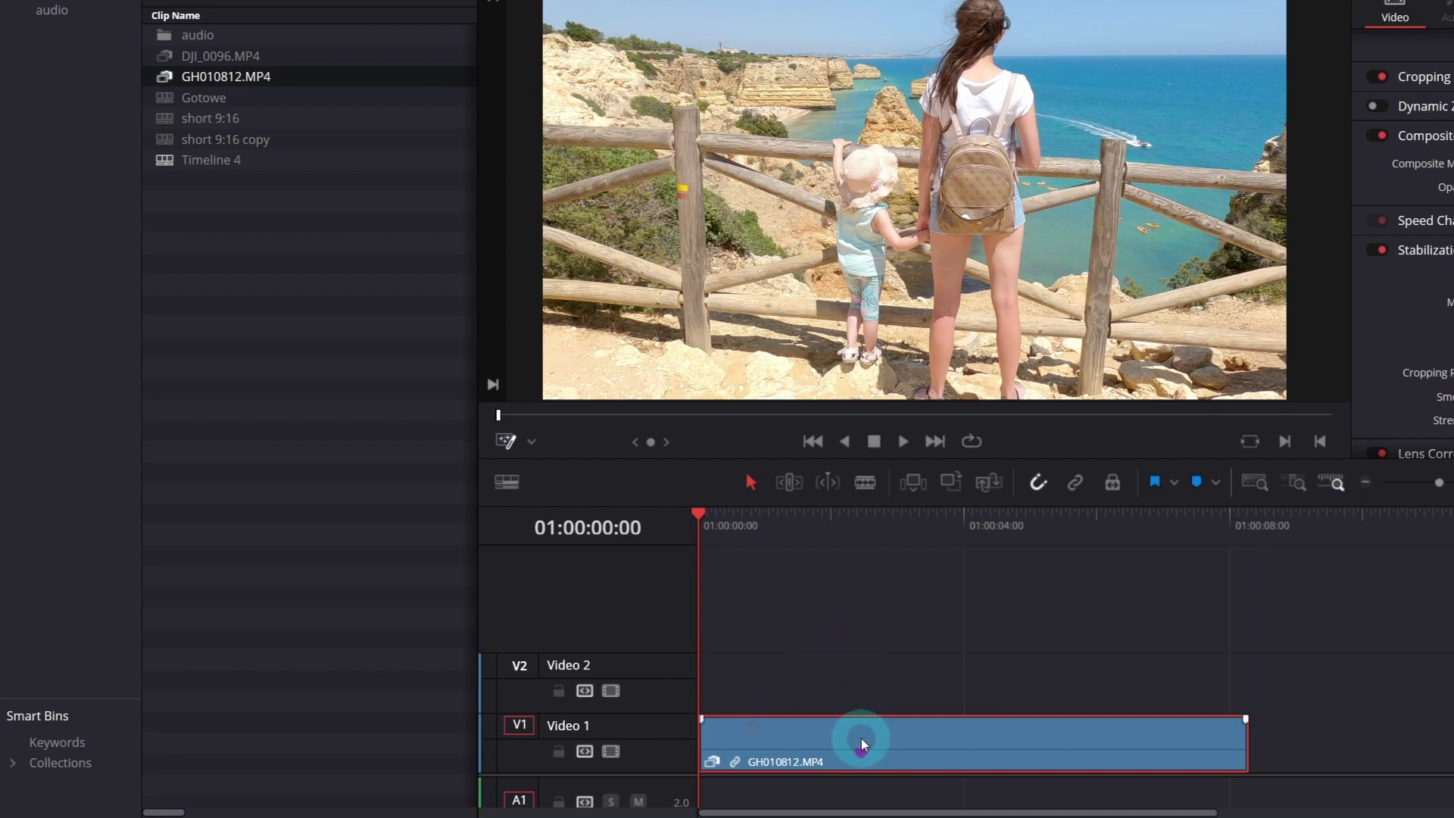
{"action": "left_click", "coordinate": [731, 530]}
{"action": "left_click_drag", "start_coordinate": [732, 534], "coordinate": [922, 566]}
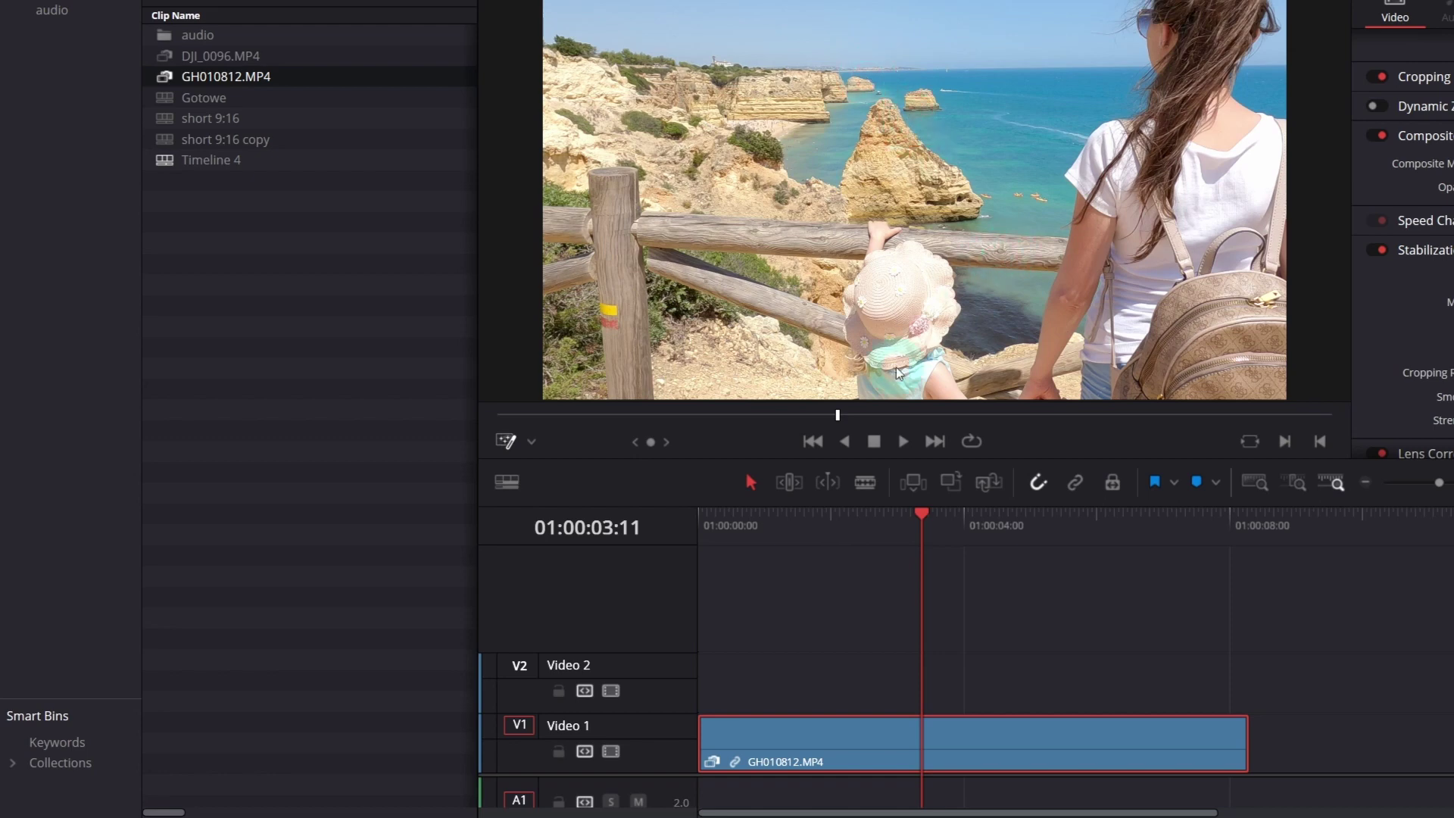
{"action": "left_click_drag", "start_coordinate": [921, 523], "coordinate": [1062, 535]}
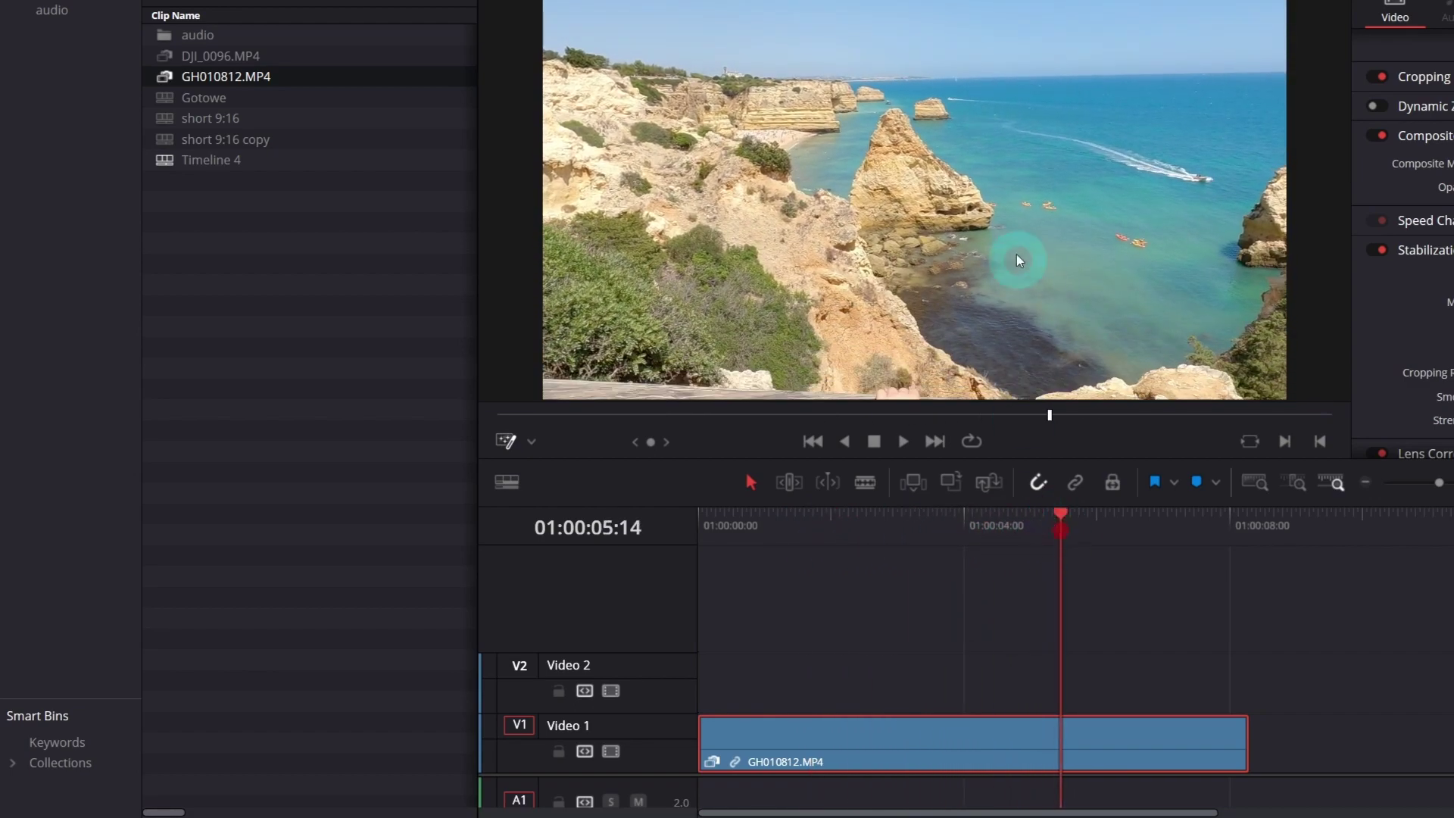
{"action": "left_click", "coordinate": [1127, 743]}
Append DJI_0096.MP4 directly after the trimmed clip on Video 1 and show its retime controls.
{"action": "left_click_drag", "start_coordinate": [219, 55], "coordinate": [1074, 729]}
{"action": "left_click_drag", "start_coordinate": [969, 539], "coordinate": [945, 584]}
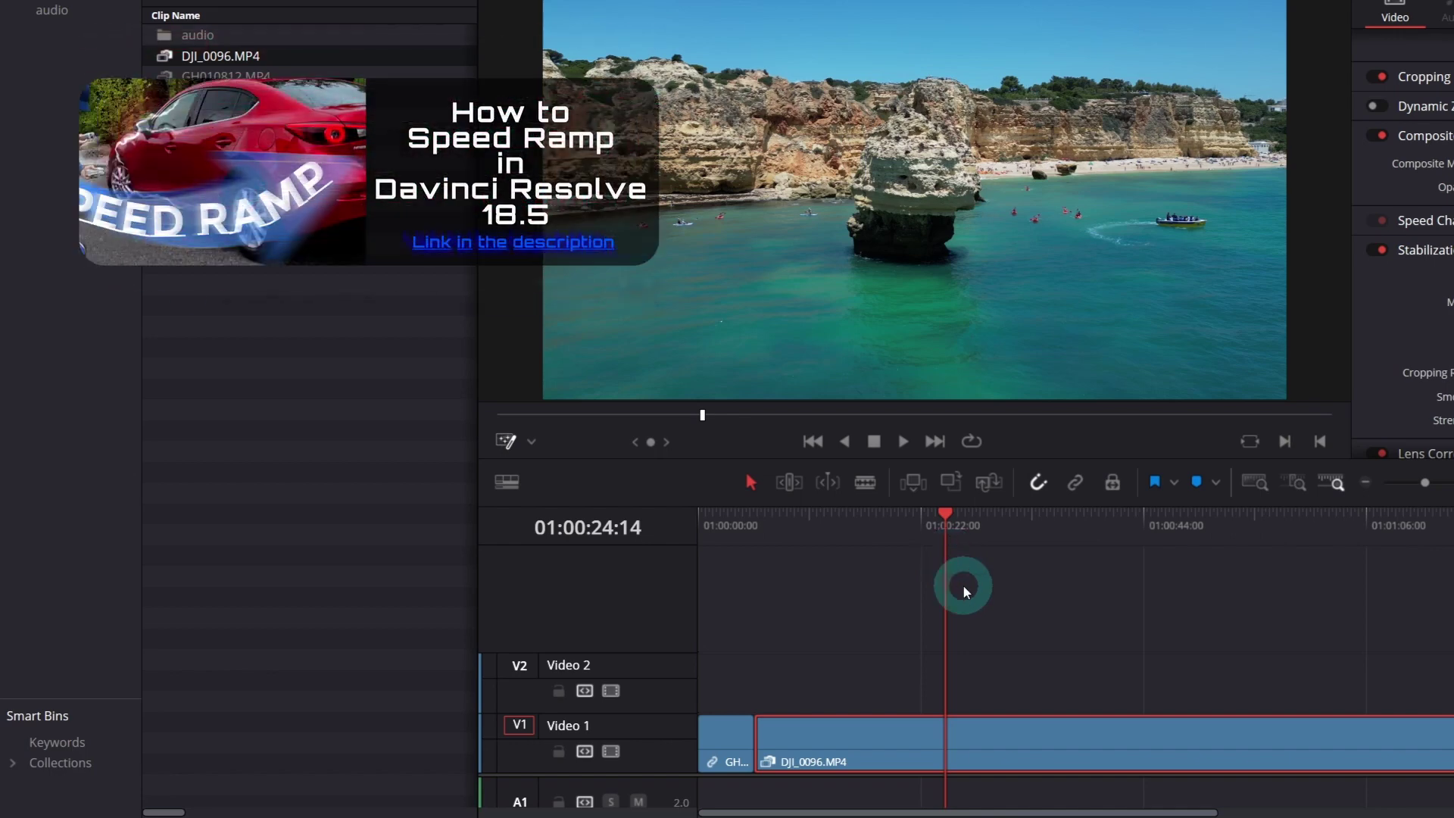
{"action": "left_click", "coordinate": [969, 735]}
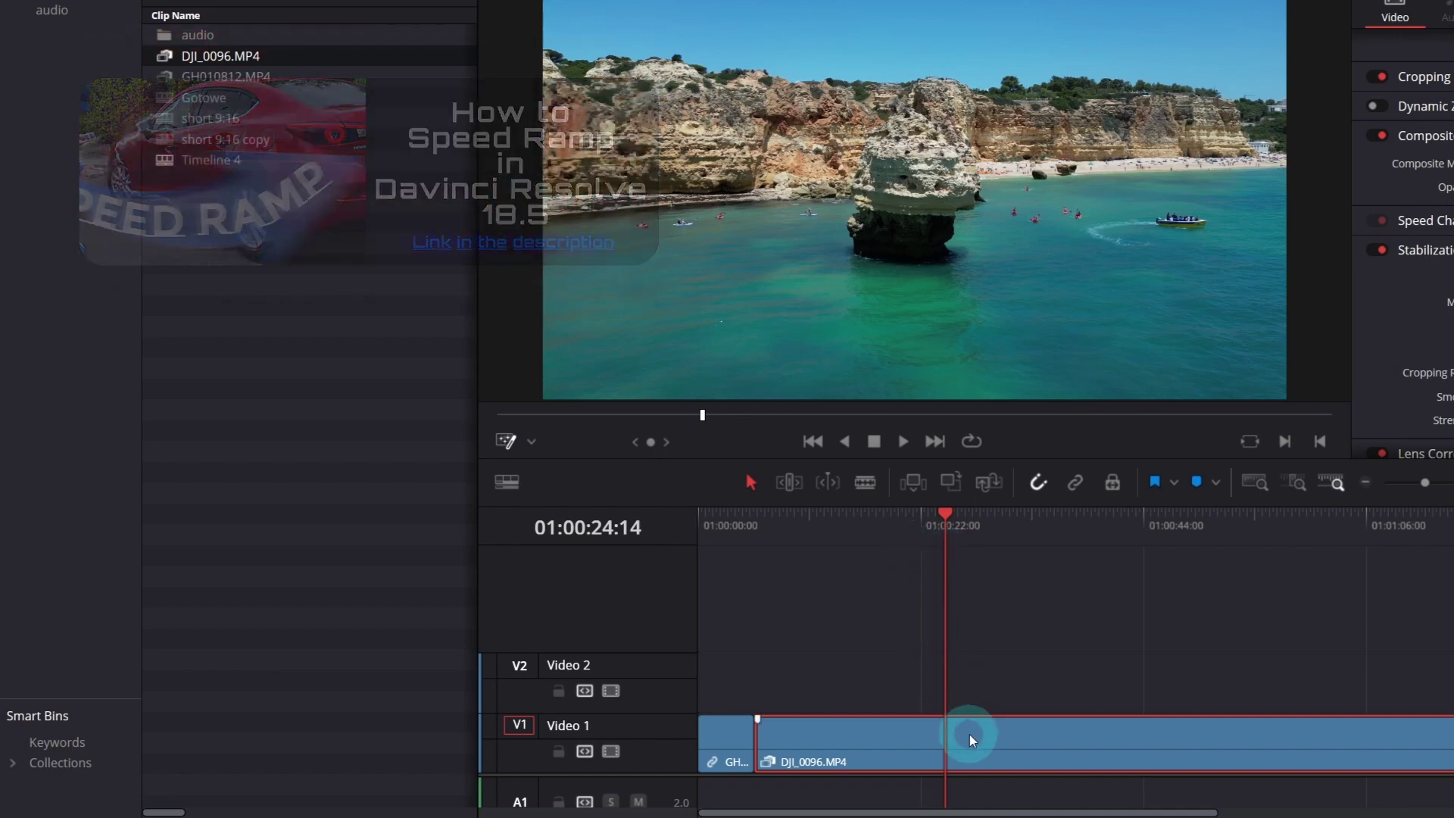
{"action": "key", "text": "ctrl+r"}
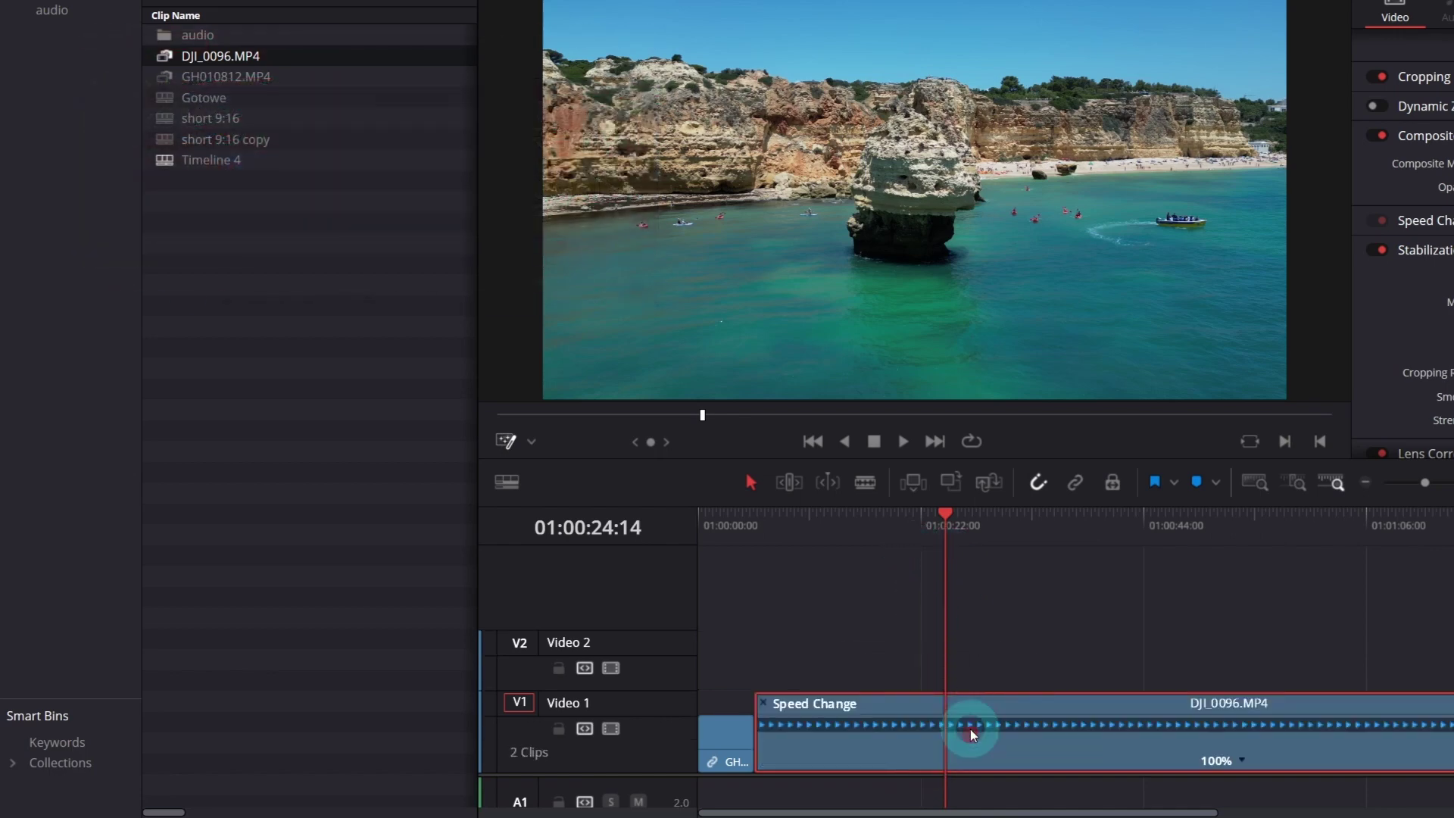
Add speed points to the DJI_0096.MP4 clip at 01:00:27:08 and 01:00:15:18.
{"action": "left_click_drag", "start_coordinate": [948, 513], "coordinate": [975, 521]}
{"action": "left_click", "coordinate": [1244, 759]}
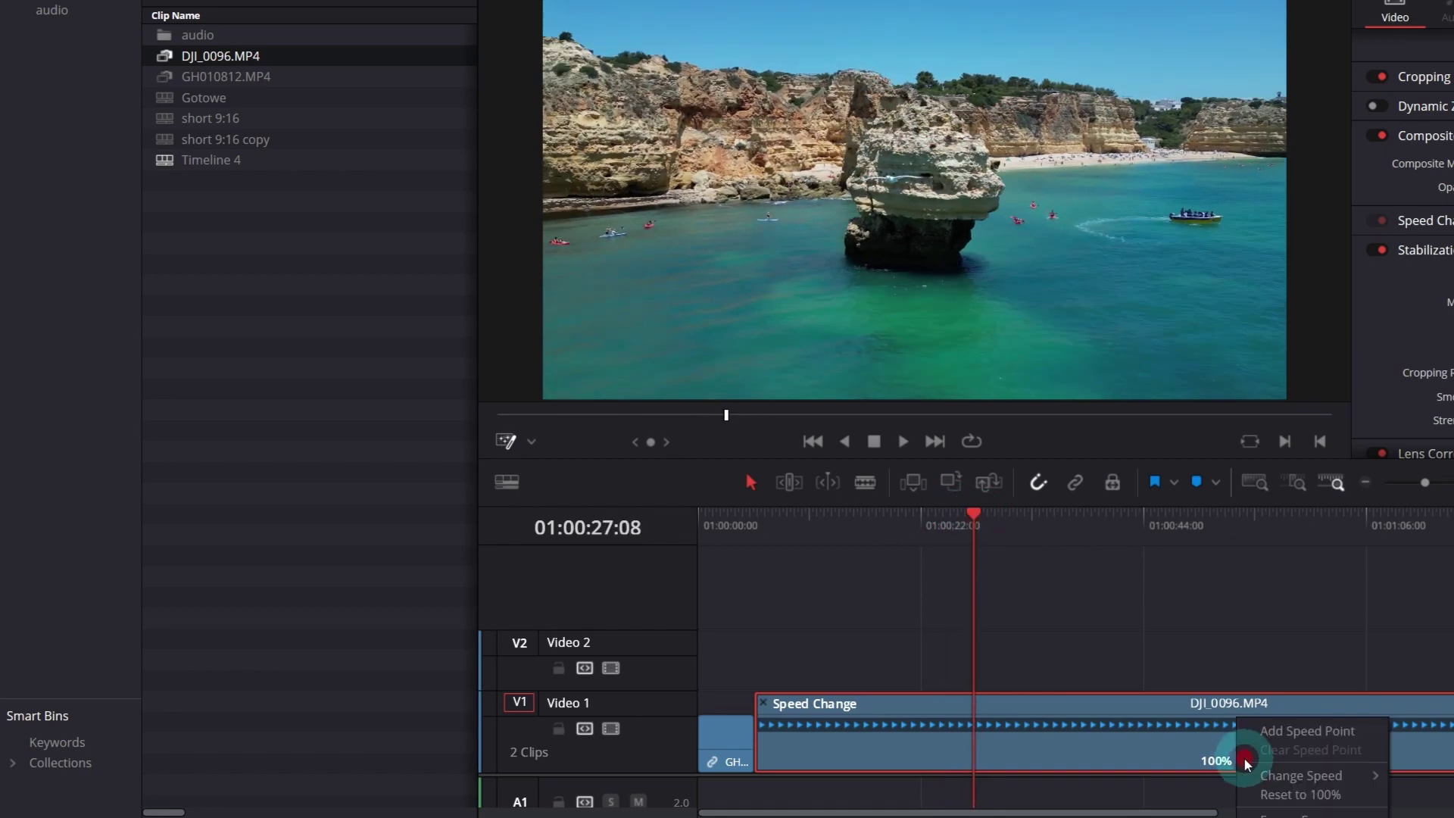
{"action": "left_click", "coordinate": [1263, 731]}
{"action": "left_click_drag", "start_coordinate": [926, 520], "coordinate": [855, 536]}
{"action": "left_click", "coordinate": [1149, 757]}
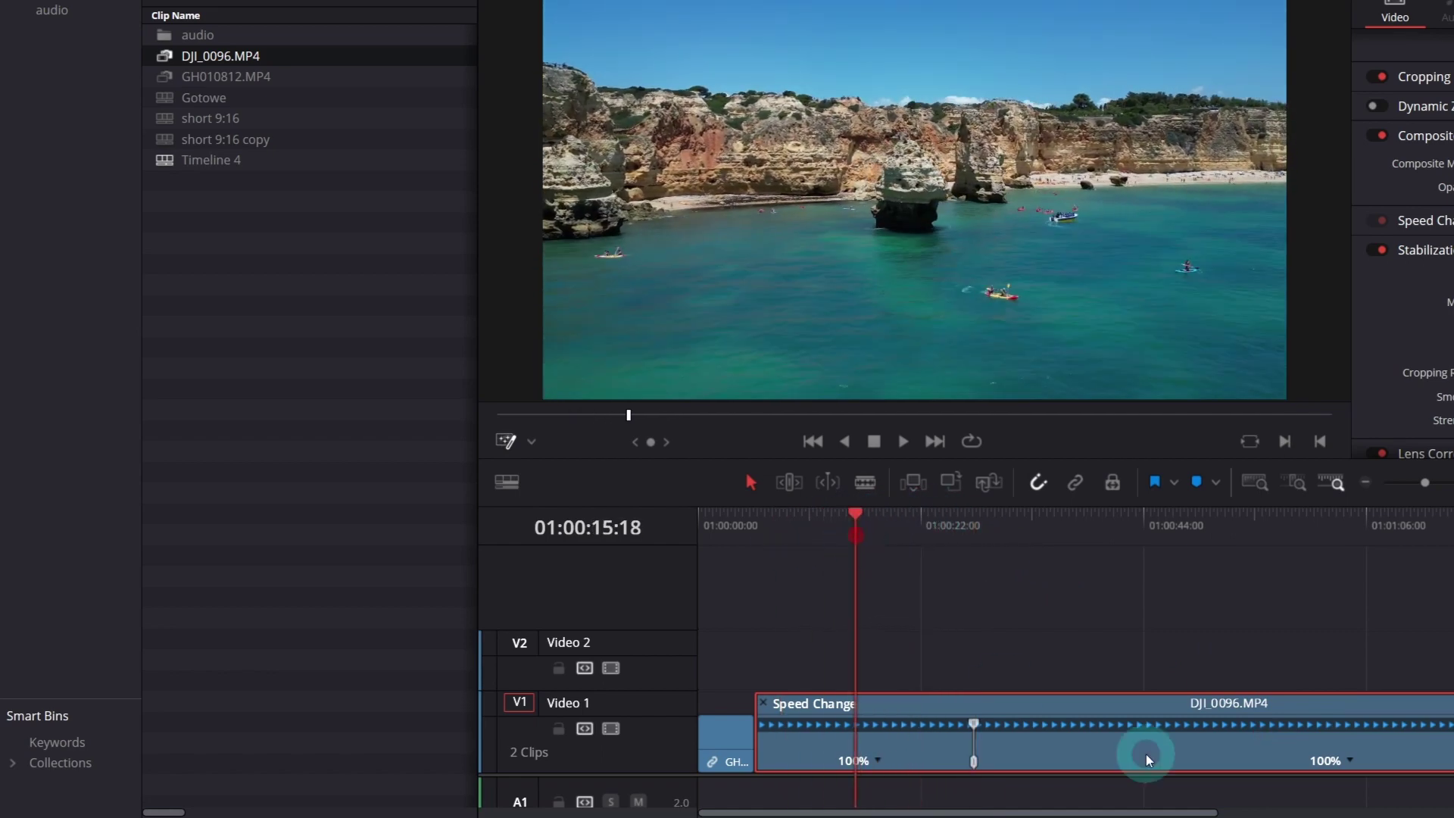
{"action": "right_click", "coordinate": [882, 760]}
{"action": "left_click", "coordinate": [899, 732]}
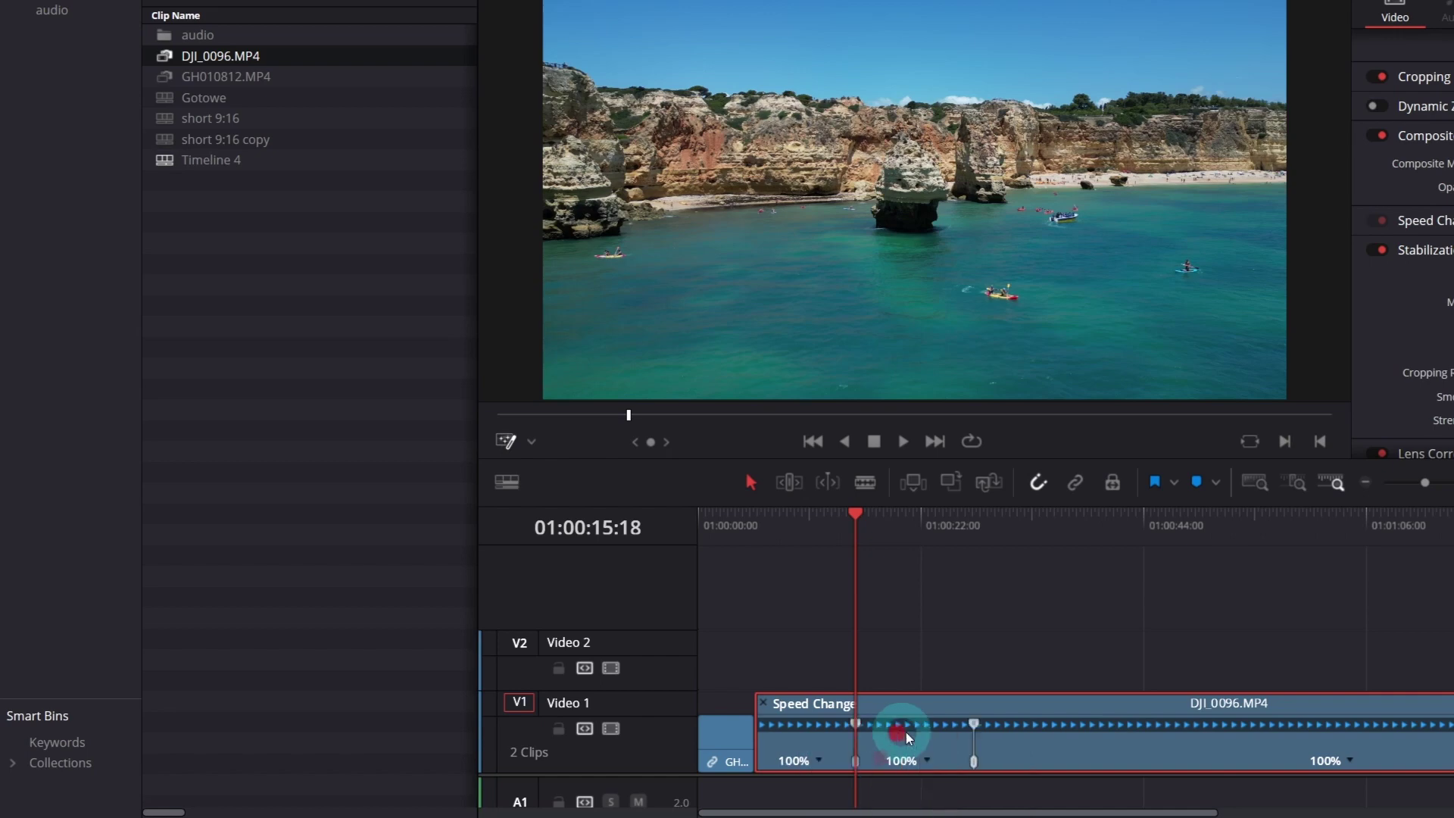
Show the drone clip's retime curve and move the second speed point toward the first, speeding the section between them up to 593%.
{"action": "right_click", "coordinate": [997, 698]}
{"action": "left_click", "coordinate": [1164, 521]}
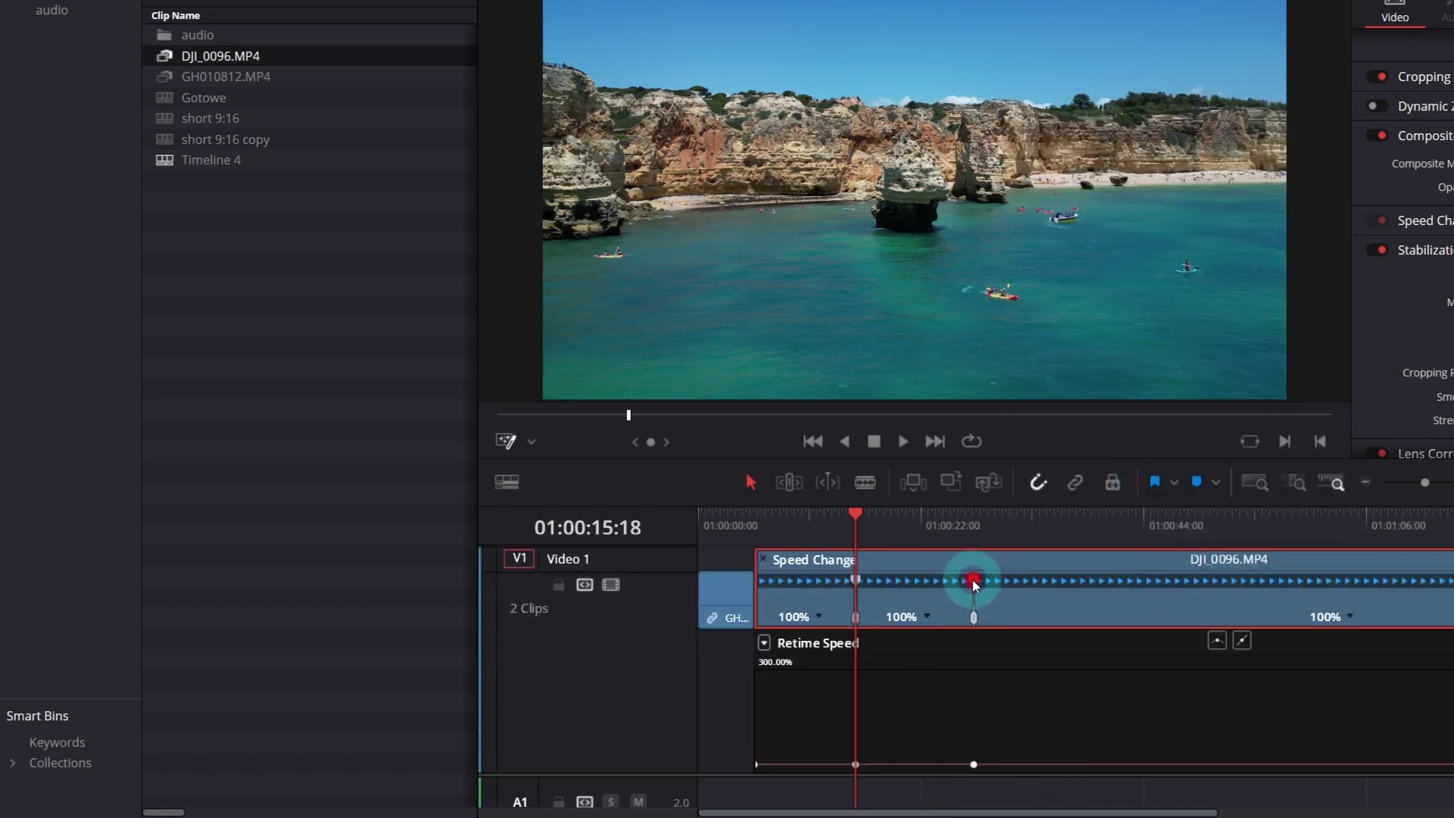
{"action": "left_click_drag", "start_coordinate": [975, 585], "coordinate": [876, 585]}
Smooth the retime speed curve at the second speed point and lengthen its bezier handle.
{"action": "left_click_drag", "start_coordinate": [769, 665], "coordinate": [875, 704]}
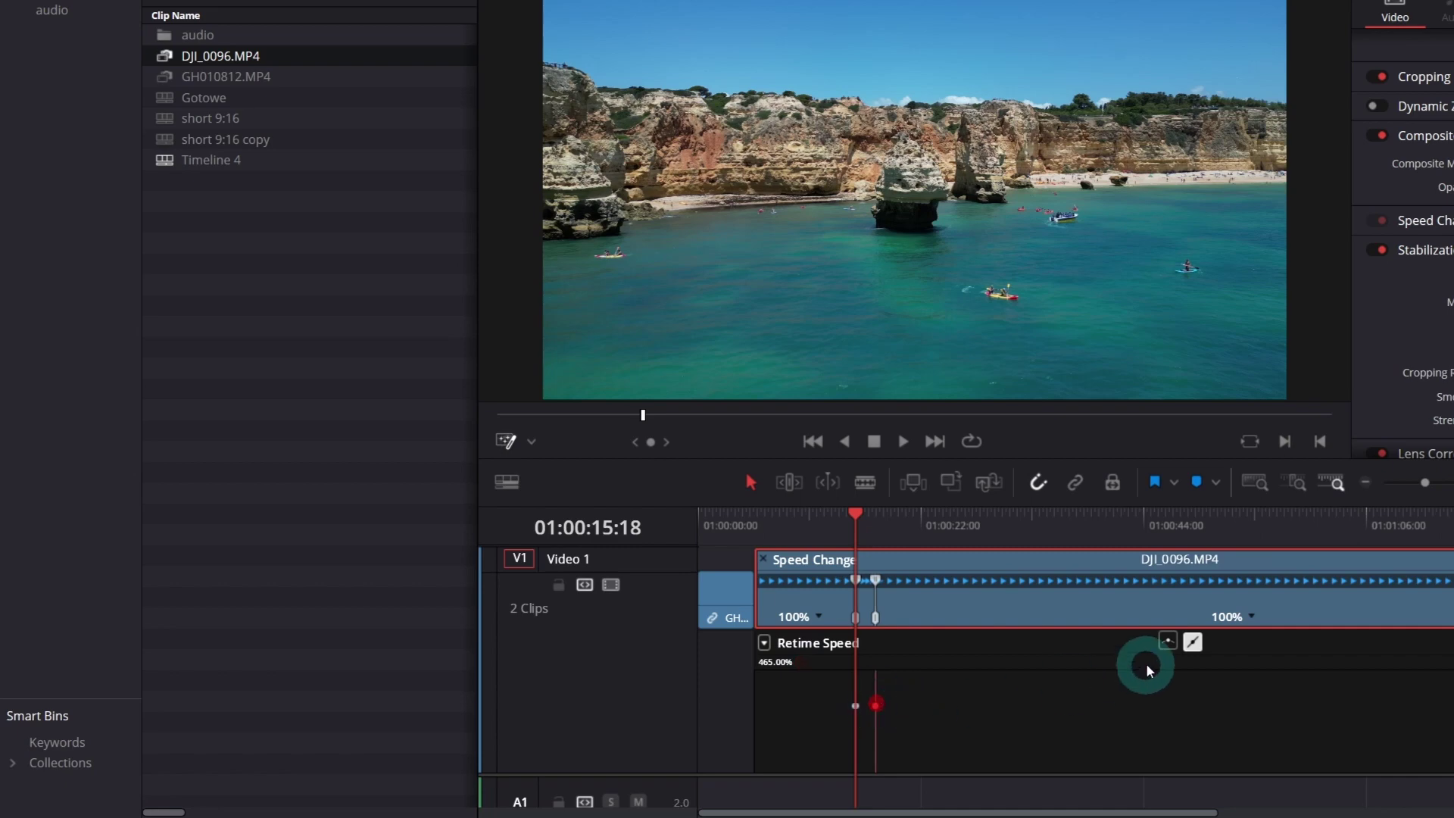
{"action": "left_click", "coordinate": [925, 707]}
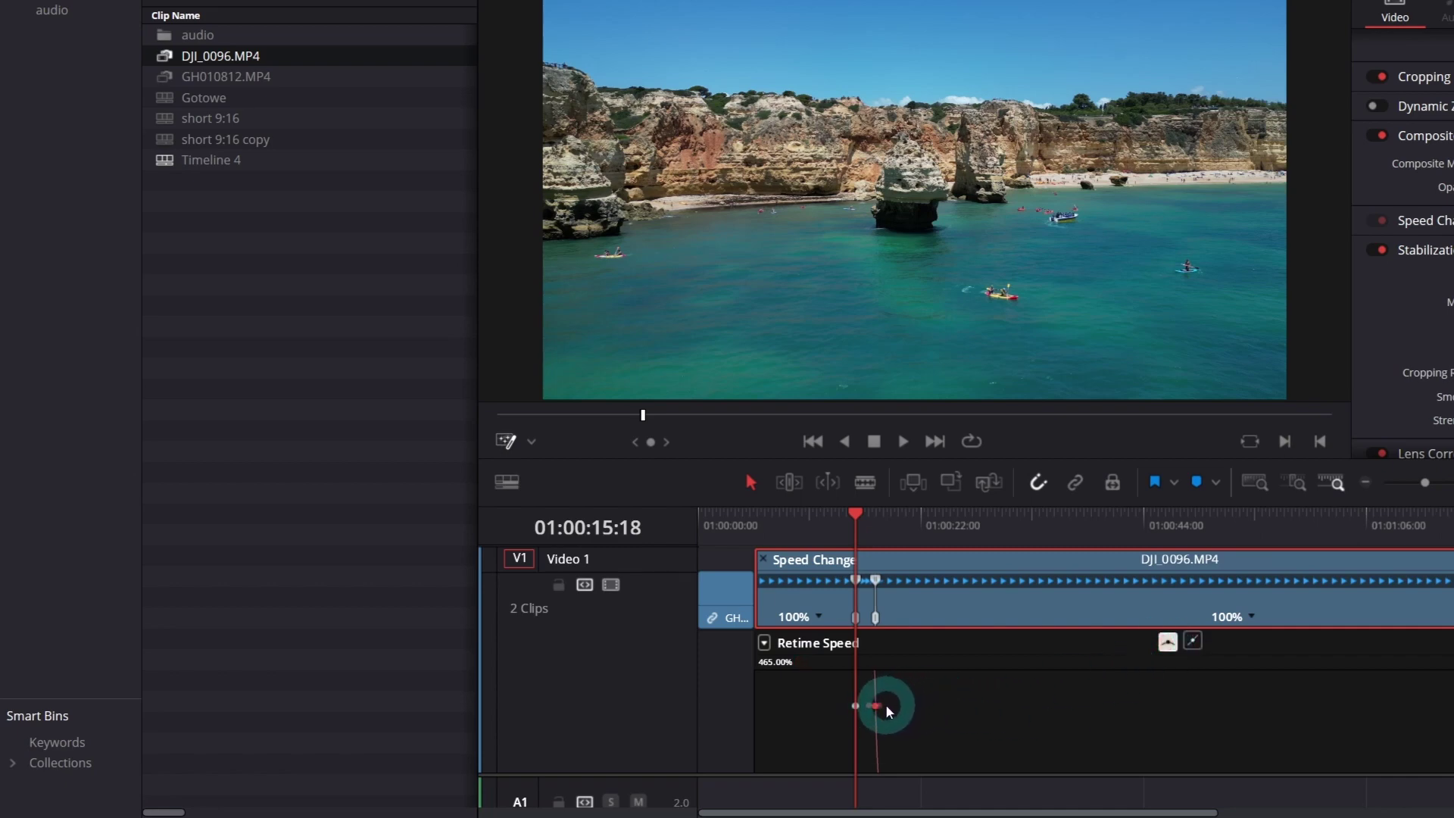
{"action": "scroll", "coordinate": [884, 708], "scroll_direction": "up", "scroll_amount": 5}
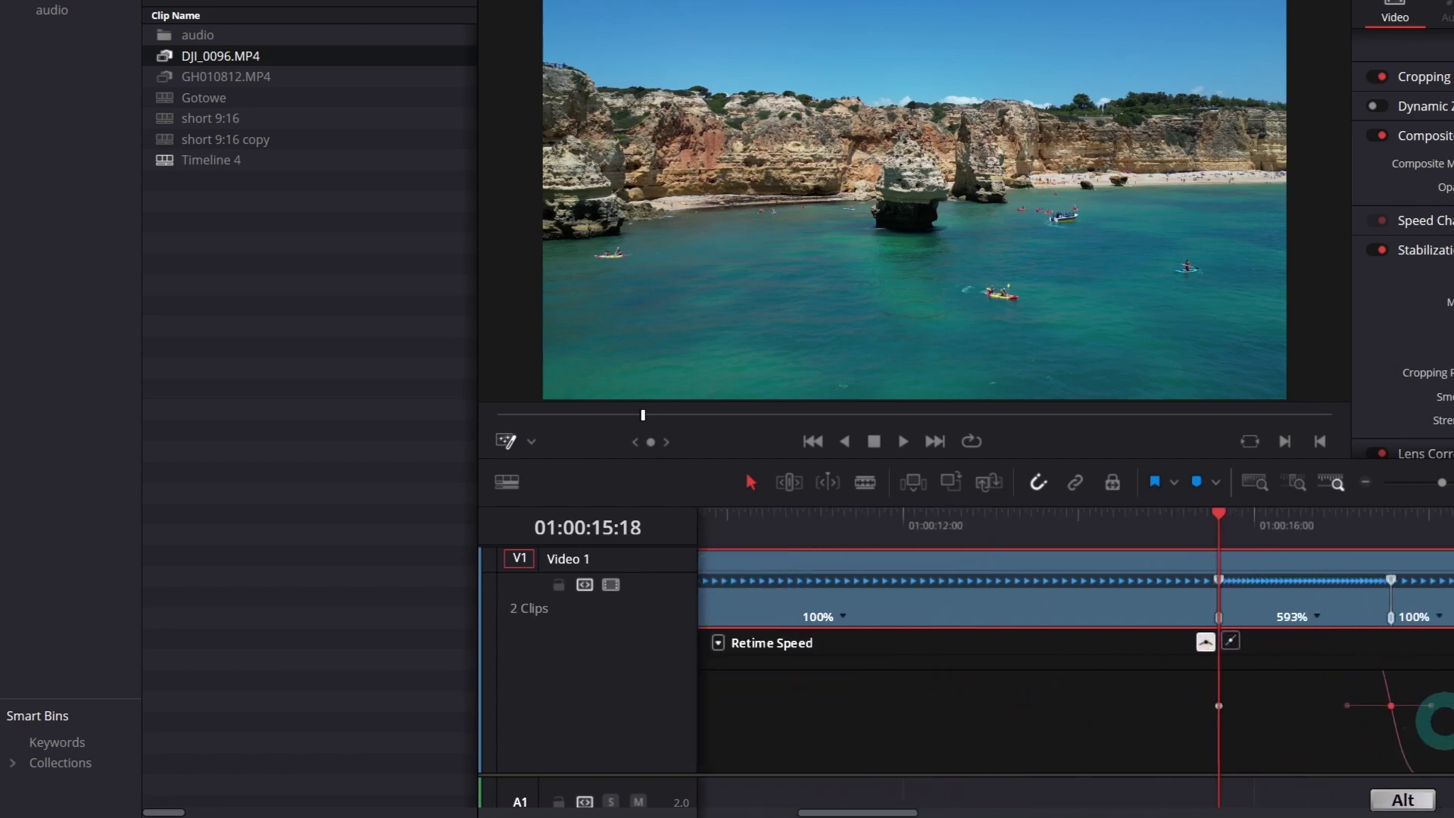
{"action": "scroll", "coordinate": [1434, 717], "scroll_direction": "right", "scroll_amount": 3}
{"action": "left_click_drag", "start_coordinate": [1318, 706], "coordinate": [1337, 705]}
Move the second speed point much closer to the first to speed the section up further, checking the ramp by playing it.
{"action": "left_click", "coordinate": [1107, 513]}
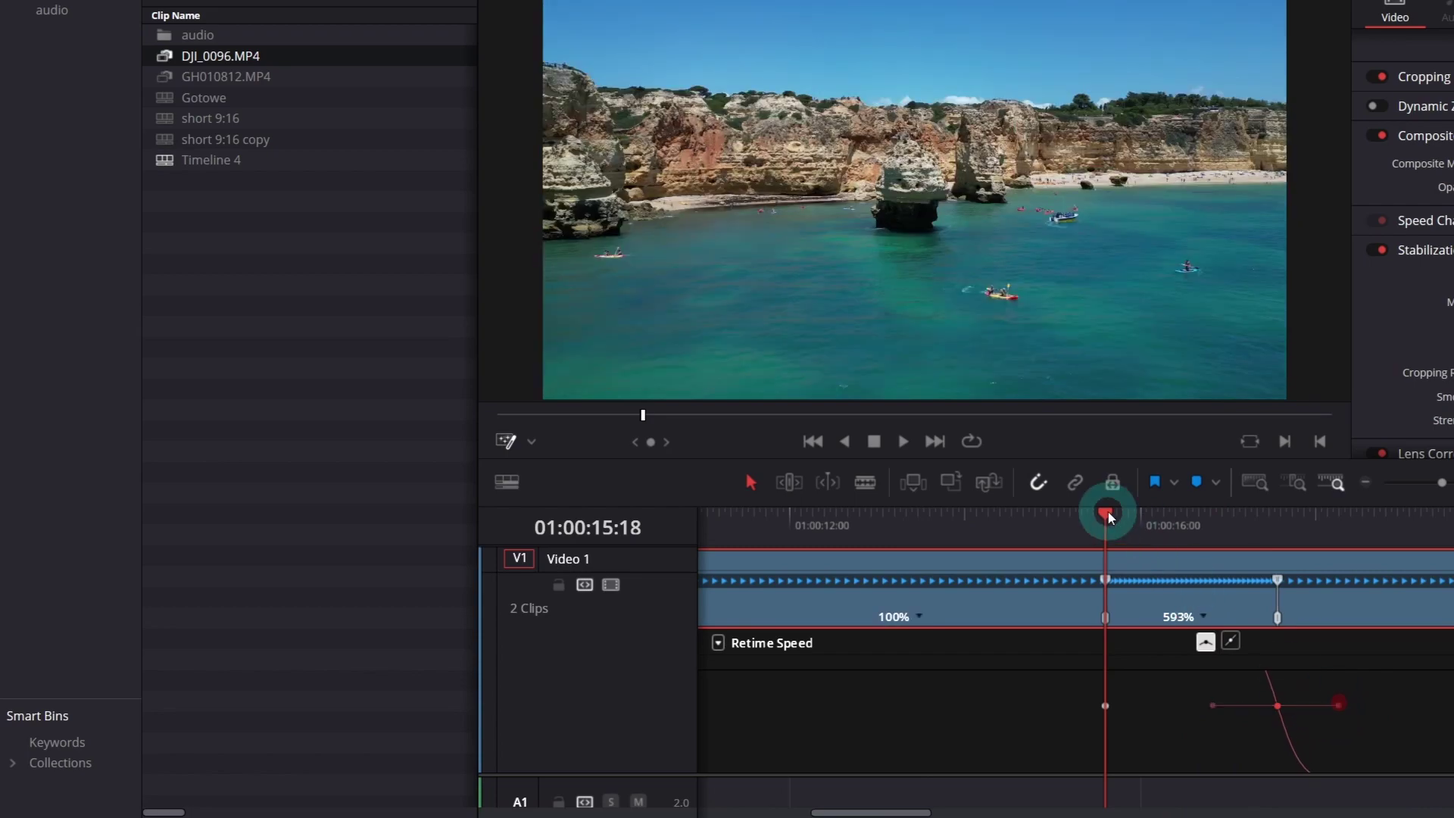
{"action": "key", "text": "space"}
{"action": "left_click", "coordinate": [1104, 523]}
{"action": "left_click_drag", "start_coordinate": [1277, 582], "coordinate": [1128, 580]}
{"action": "key", "text": "space"}
{"action": "left_click", "coordinate": [1110, 528]}
{"action": "key", "text": "space"}
{"action": "left_click", "coordinate": [1110, 528]}
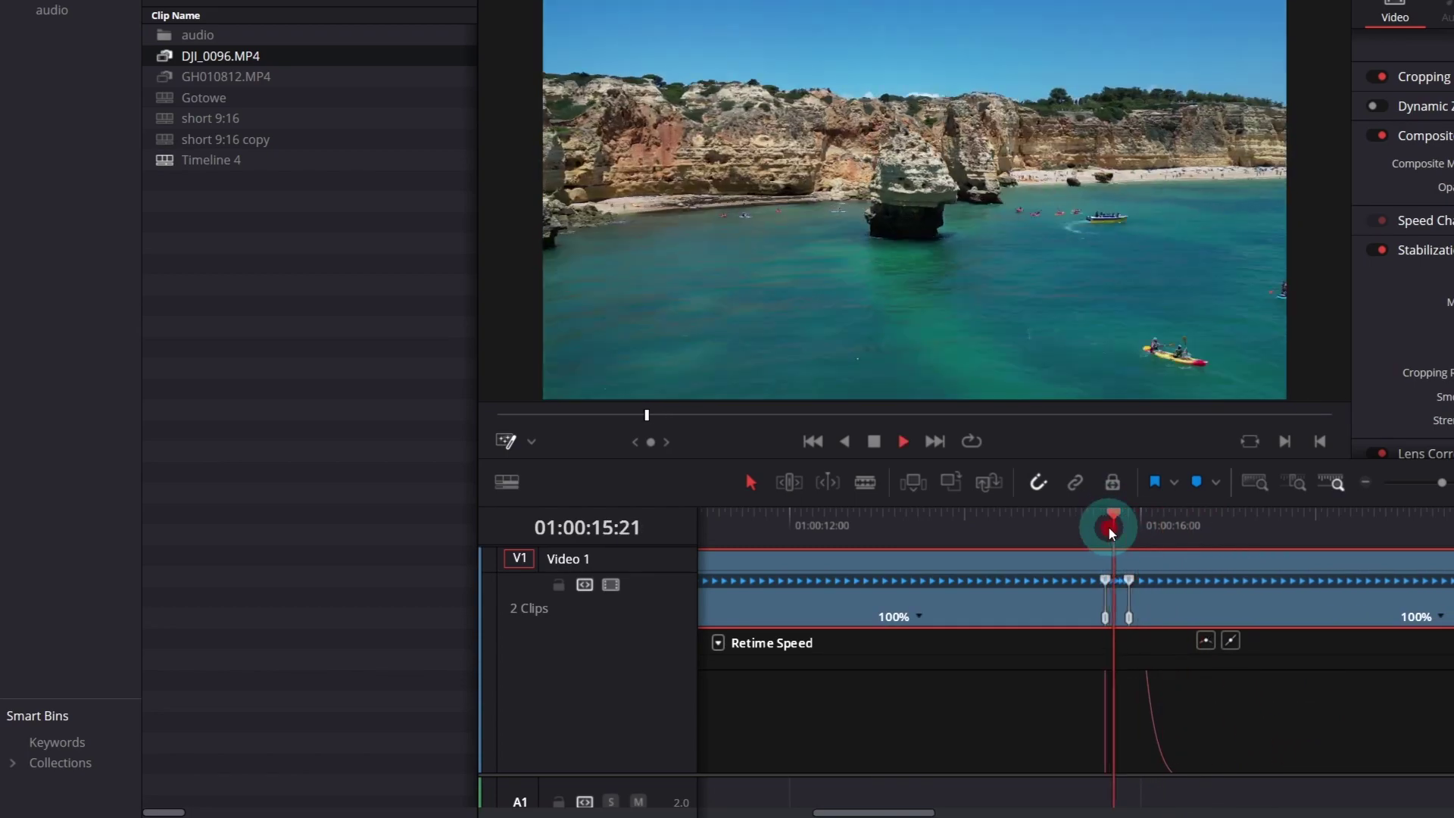
{"action": "left_click", "coordinate": [1109, 528]}
{"action": "left_click", "coordinate": [1110, 529]}
Hide the drone clip's retime curve and retime controls, and go to the cut between the two clips at 01:00:05:17.
{"action": "right_click", "coordinate": [1030, 566]}
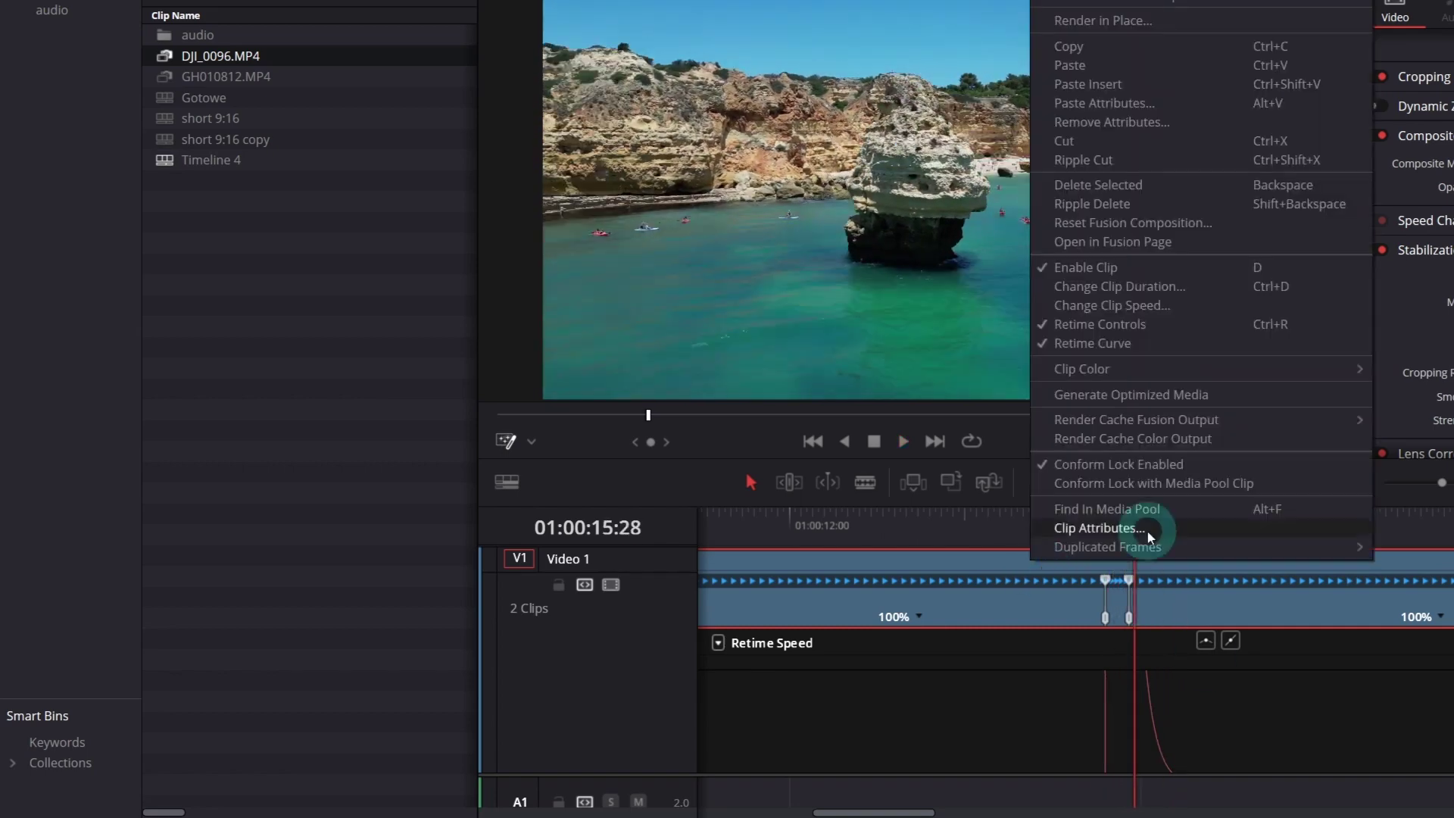
{"action": "left_click", "coordinate": [1168, 346]}
{"action": "scroll", "coordinate": [1017, 744], "scroll_direction": "up", "scroll_amount": 2}
{"action": "scroll", "coordinate": [1018, 748], "scroll_direction": "up", "scroll_amount": 2}
{"action": "scroll", "coordinate": [977, 721], "scroll_direction": "down", "scroll_amount": 4}
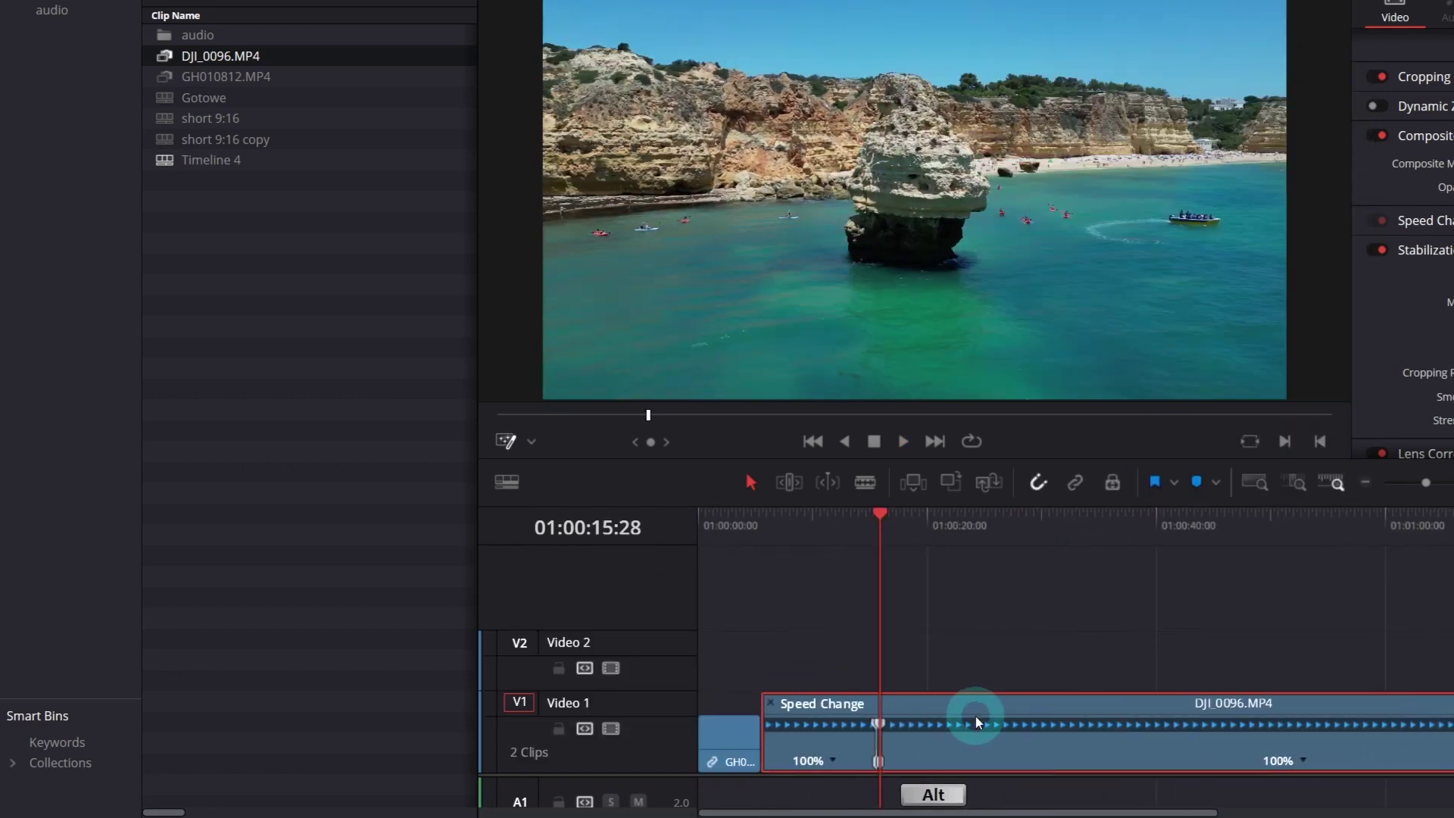
{"action": "key", "text": "Up"}
{"action": "scroll", "coordinate": [1137, 715], "scroll_direction": "up", "scroll_amount": 4}
{"action": "key", "text": "ctrl+r"}
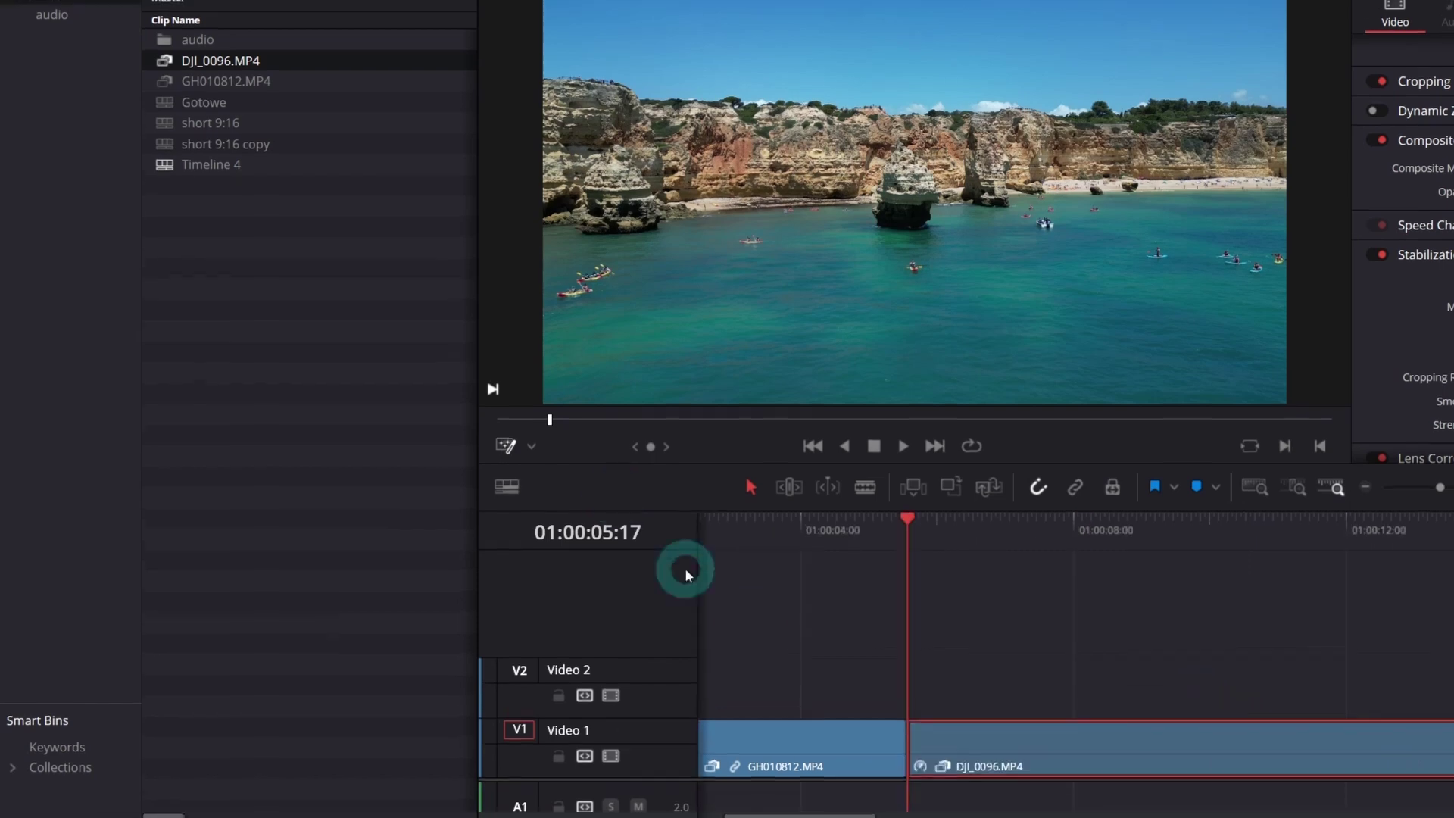
Add the Zoom In transition from the effects library to the start of DJI_0096.MP4 on Video 1.
{"action": "left_click", "coordinate": [138, 35]}
{"action": "left_click", "coordinate": [191, 40]}
{"action": "left_click", "coordinate": [347, 581]}
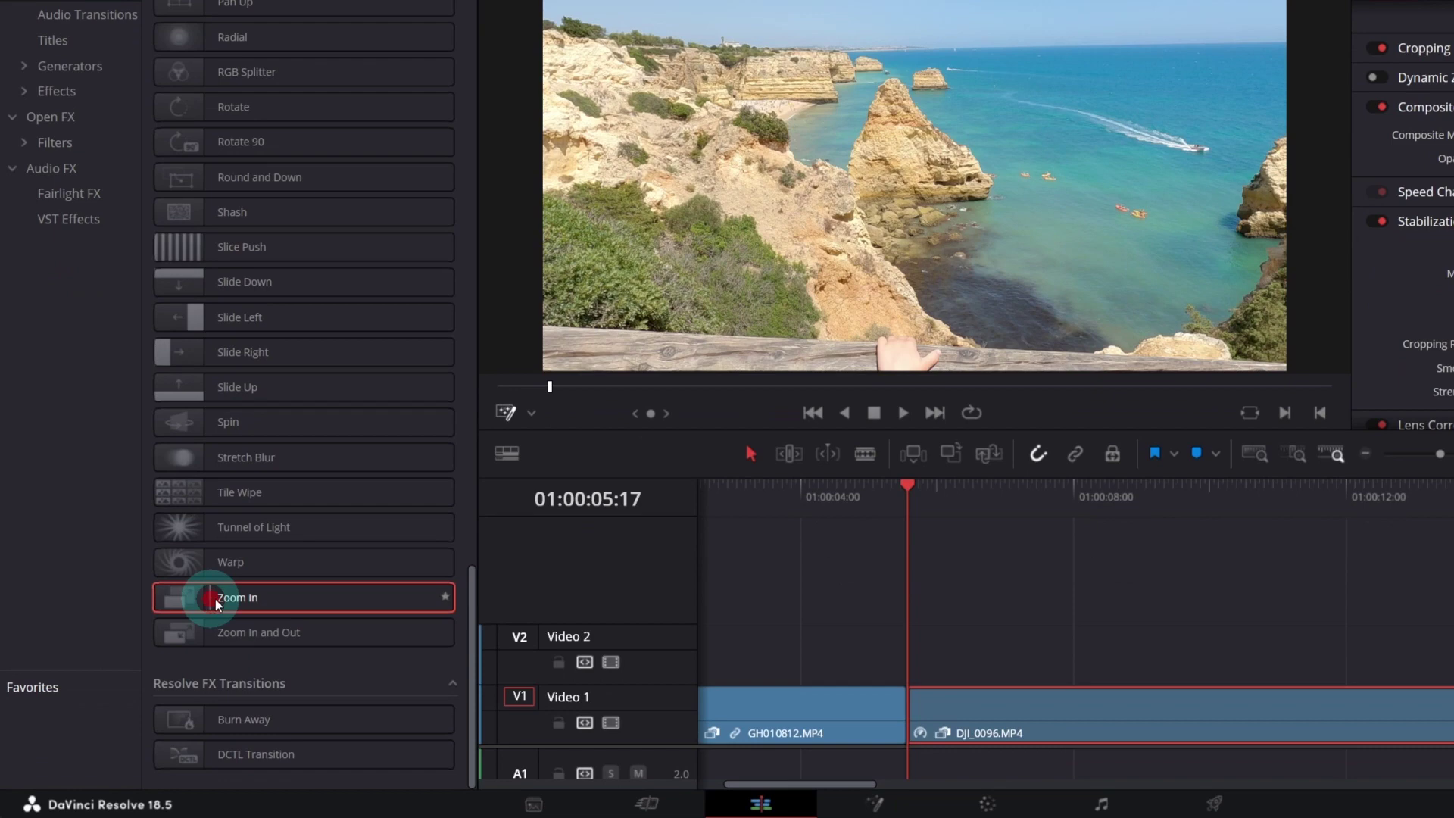
{"action": "left_click_drag", "start_coordinate": [212, 722], "coordinate": [725, 789]}
{"action": "left_click_drag", "start_coordinate": [725, 668], "coordinate": [923, 721]}
Show the drone clip's retime controls and ripple-trim its start to shortly before the first speed point.
{"action": "key", "text": "ctrl+r"}
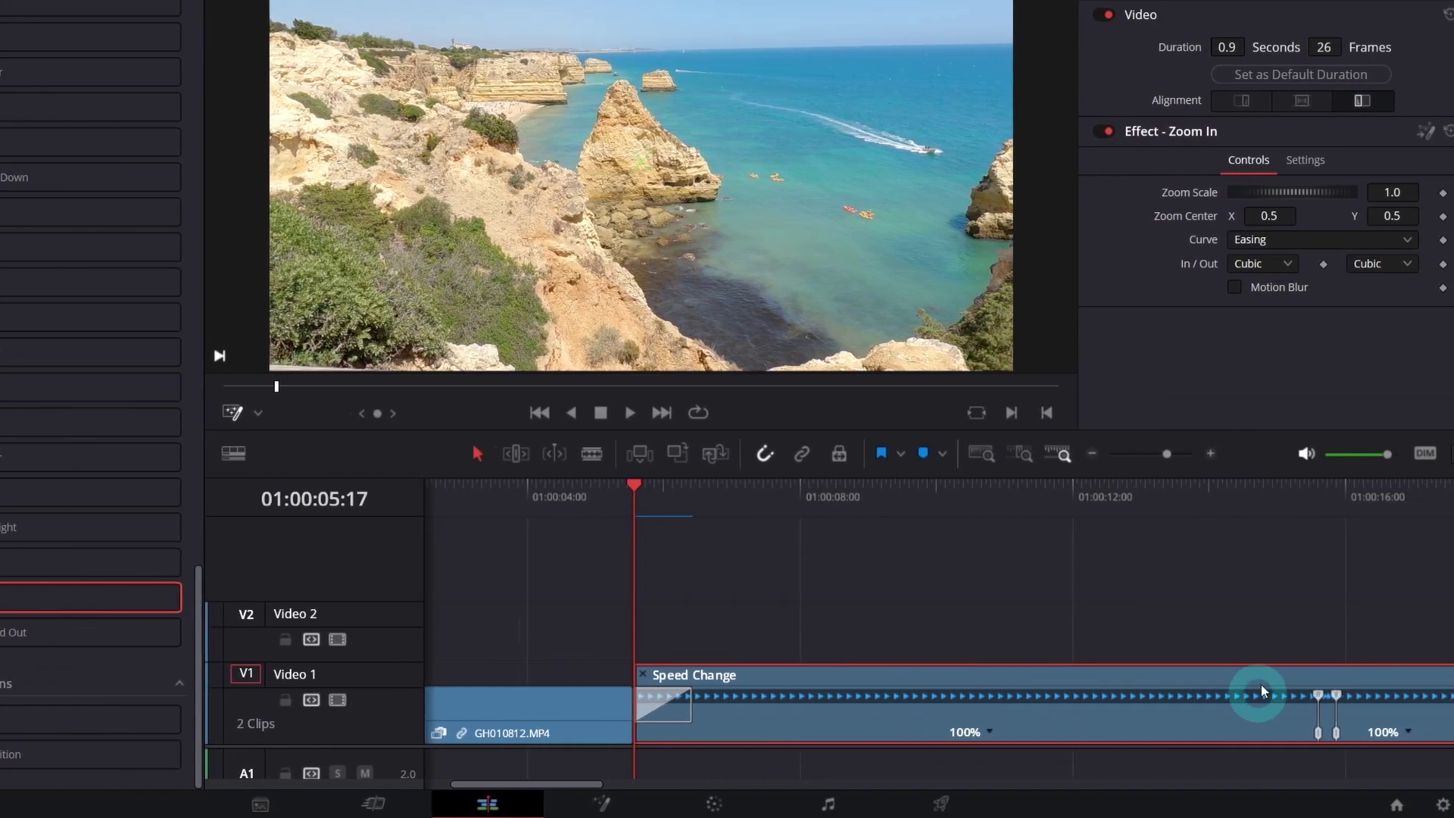
{"action": "left_click", "coordinate": [1386, 492]}
{"action": "left_click", "coordinate": [1330, 731]}
{"action": "key", "text": "ctrl+shift+["}
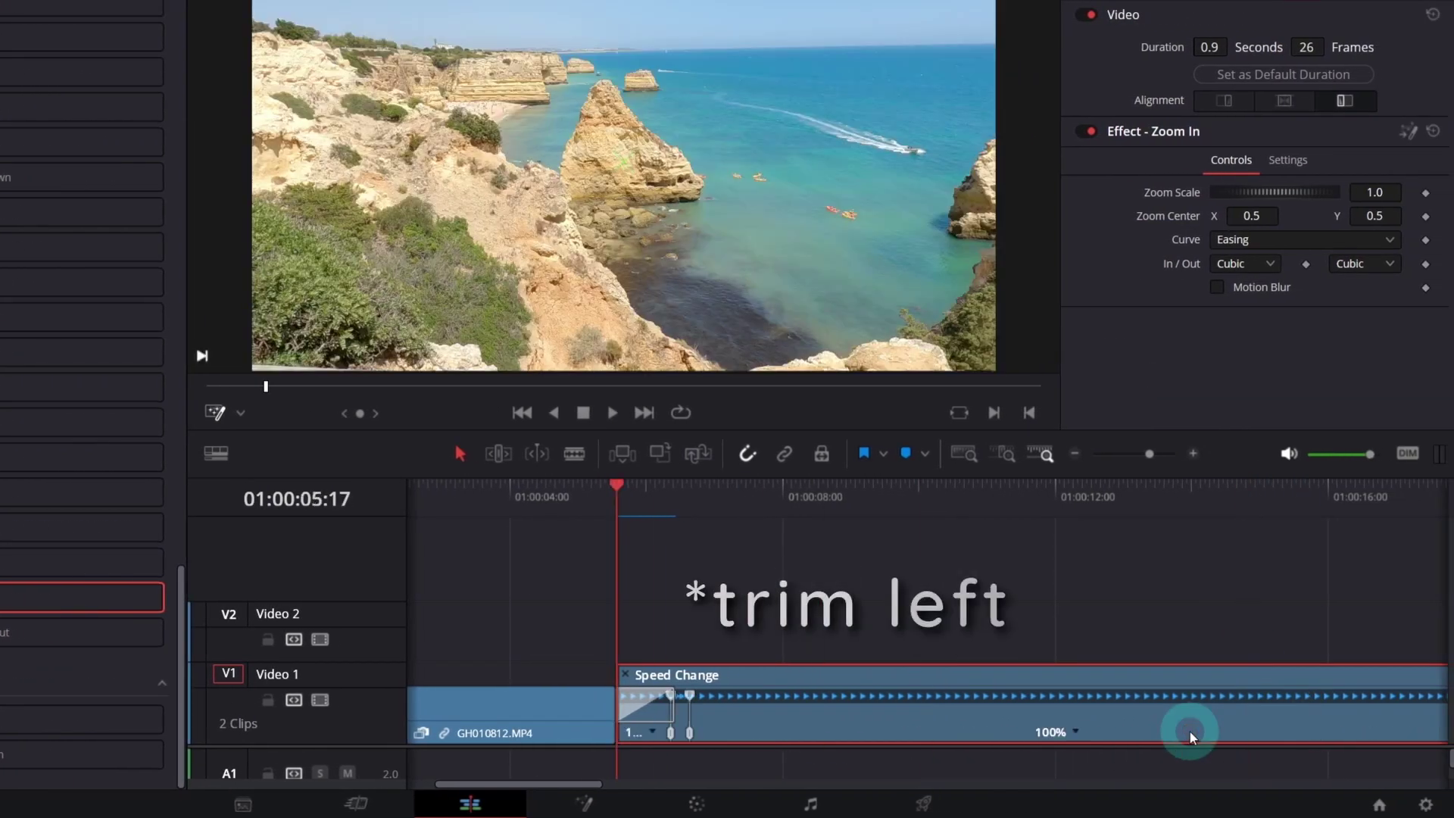
Align the Zoom In transition to the center of the cut and play through it.
{"action": "left_click", "coordinate": [660, 710]}
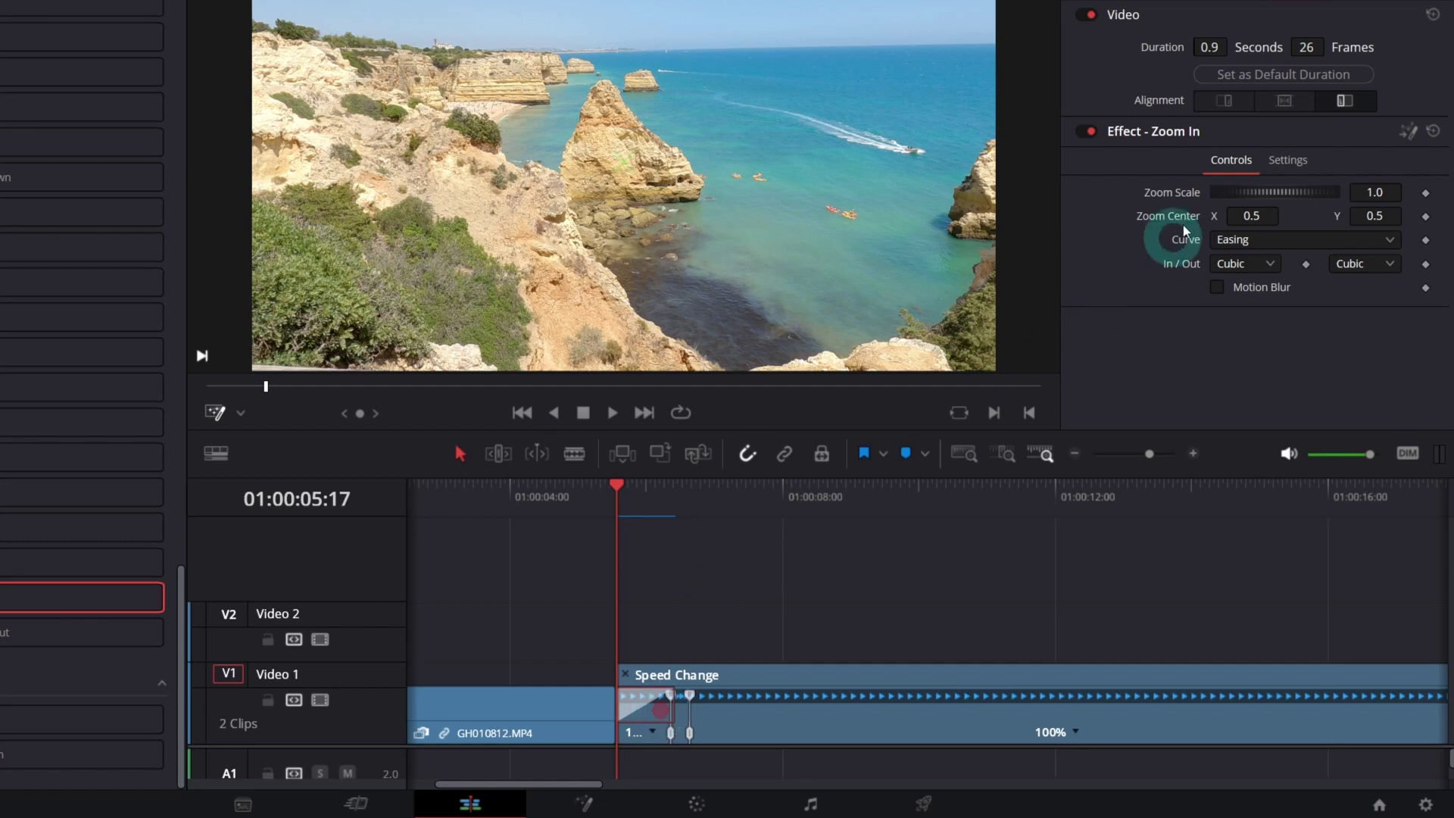
{"action": "left_click", "coordinate": [1283, 101]}
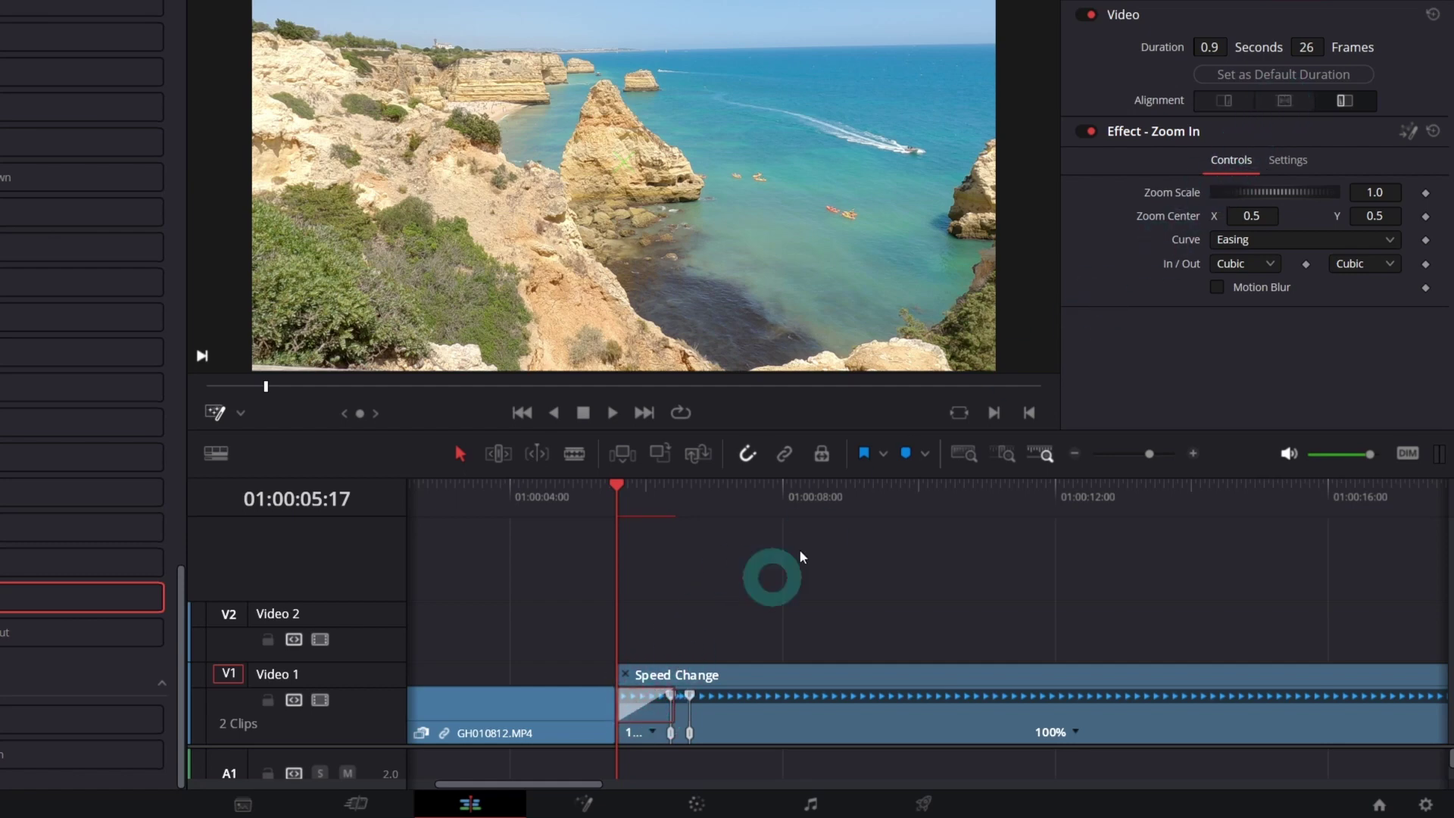
{"action": "left_click", "coordinate": [1295, 105]}
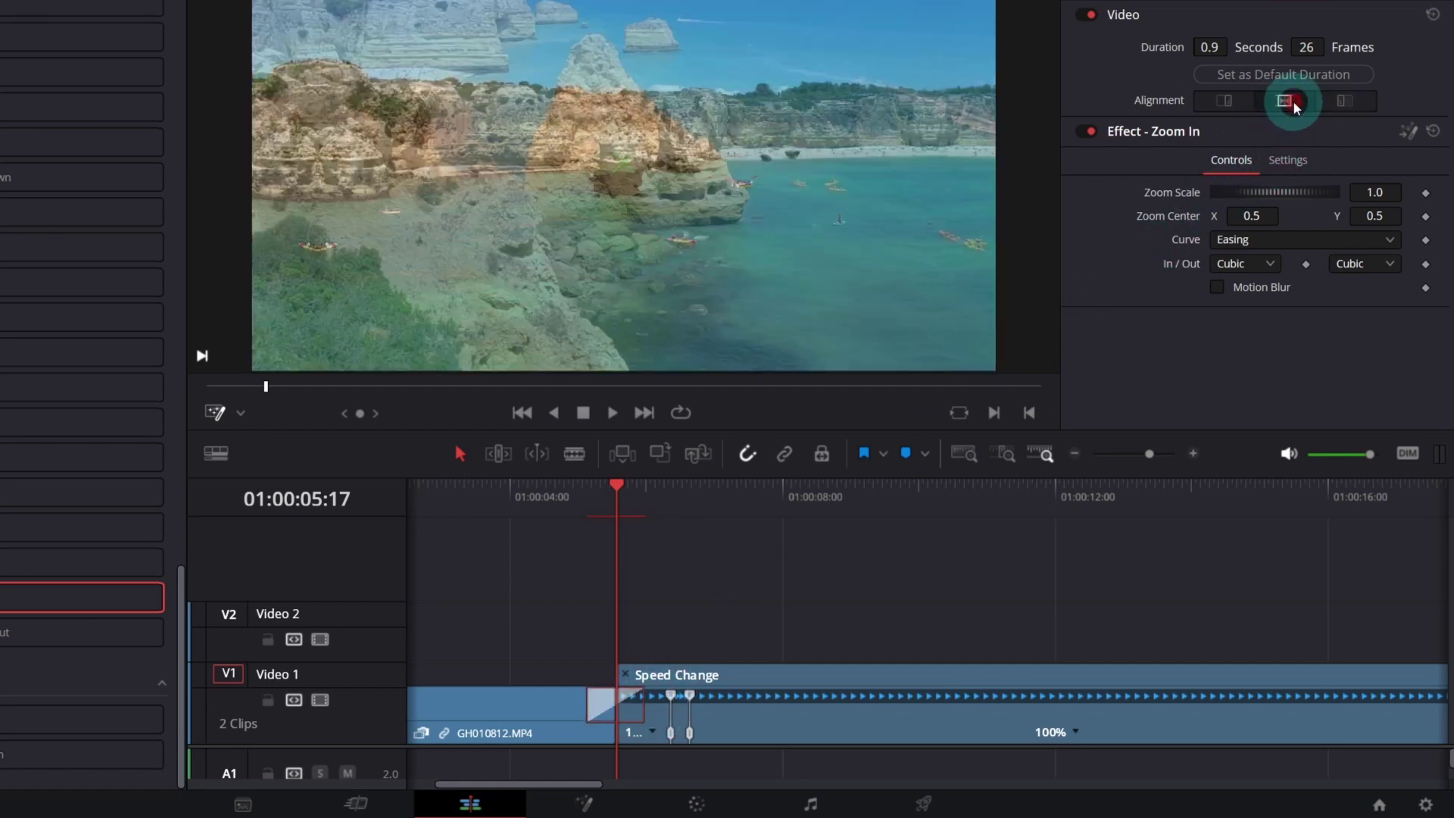
{"action": "left_click", "coordinate": [593, 500]}
{"action": "key", "text": "space"}
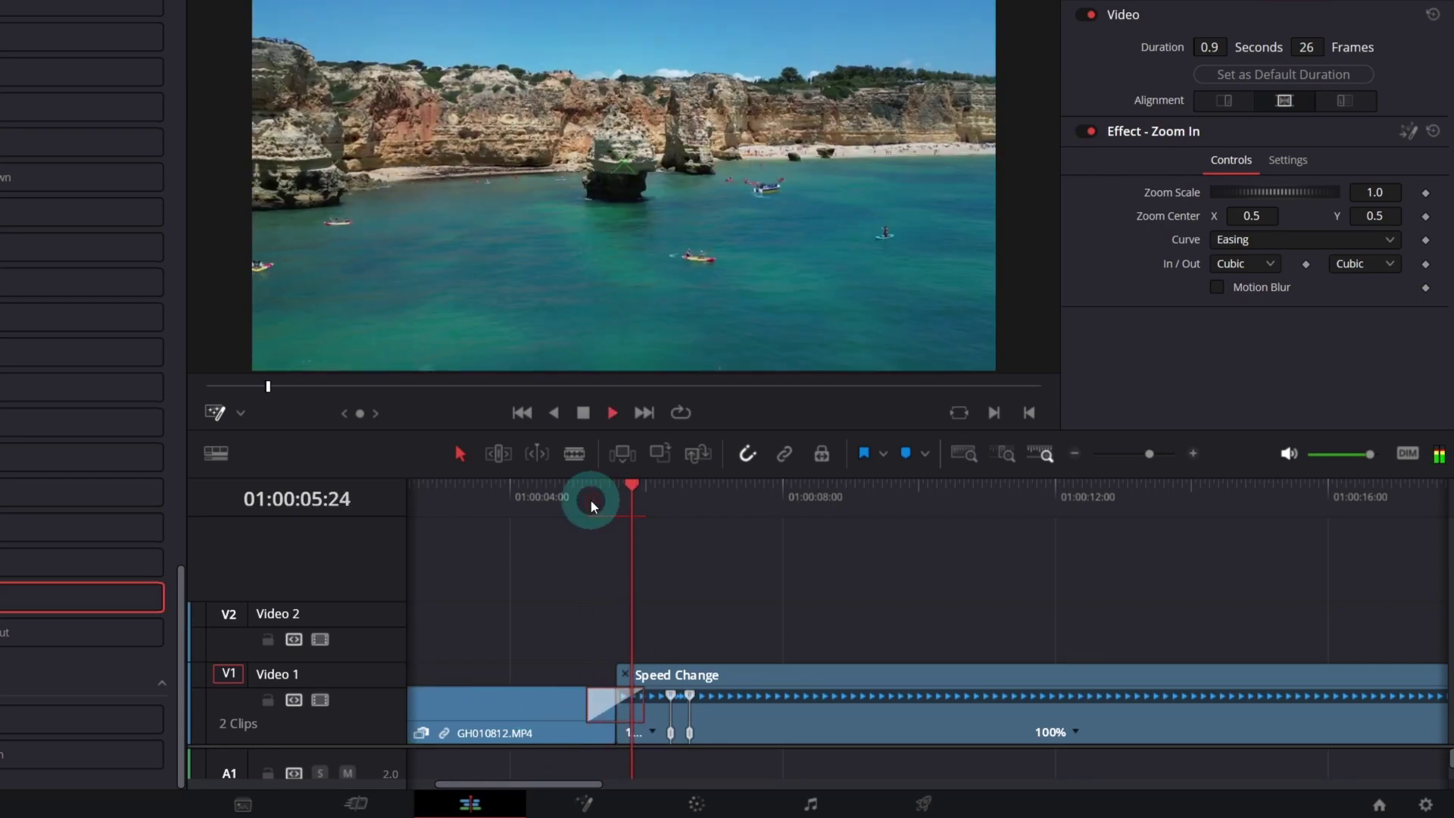
Ripple-trim the start of the drone clip to its first speed point at 01:00:06:11.
{"action": "left_click", "coordinate": [767, 689]}
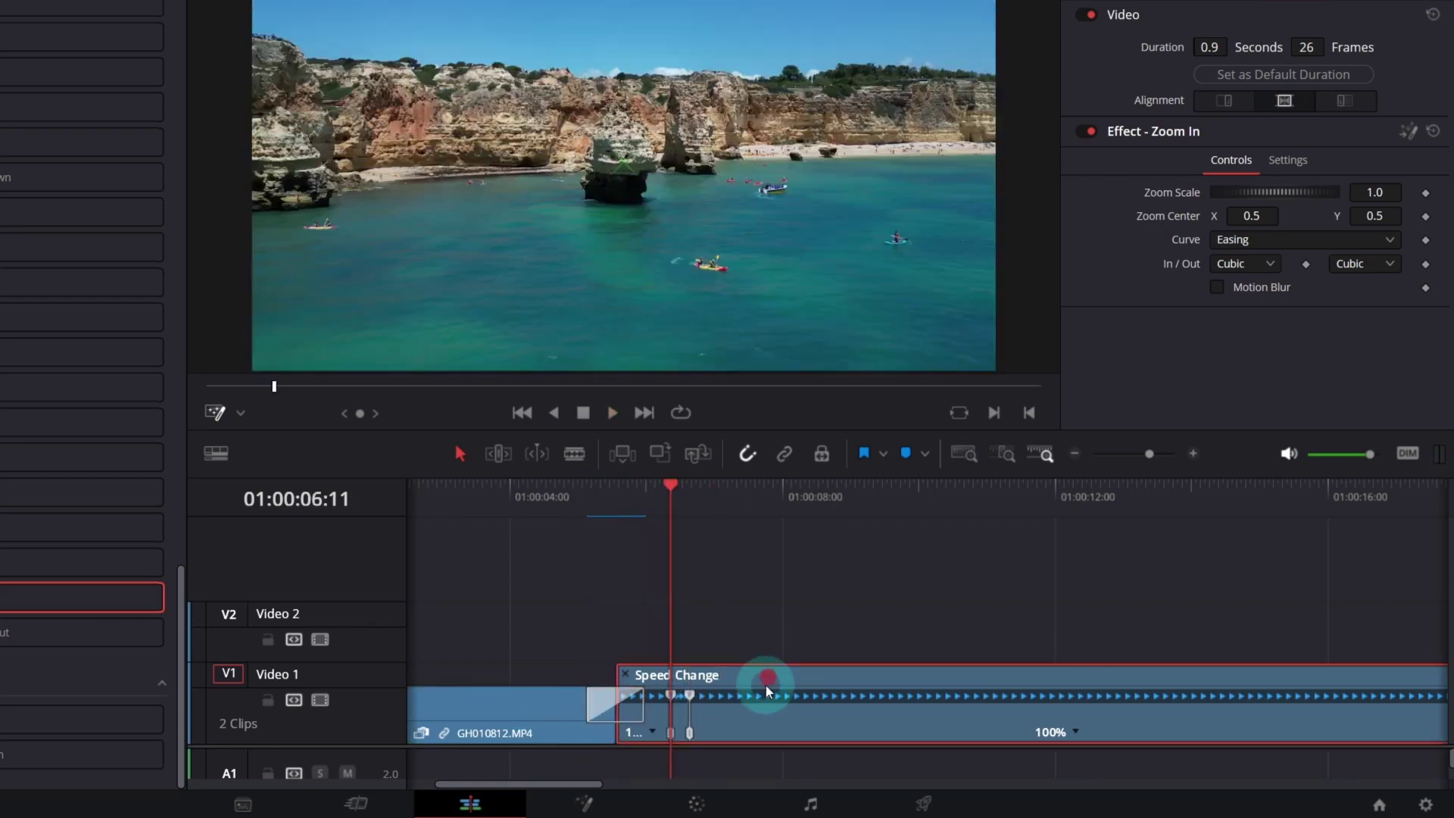
{"action": "scroll", "coordinate": [733, 701], "scroll_direction": "up", "scroll_amount": 2}
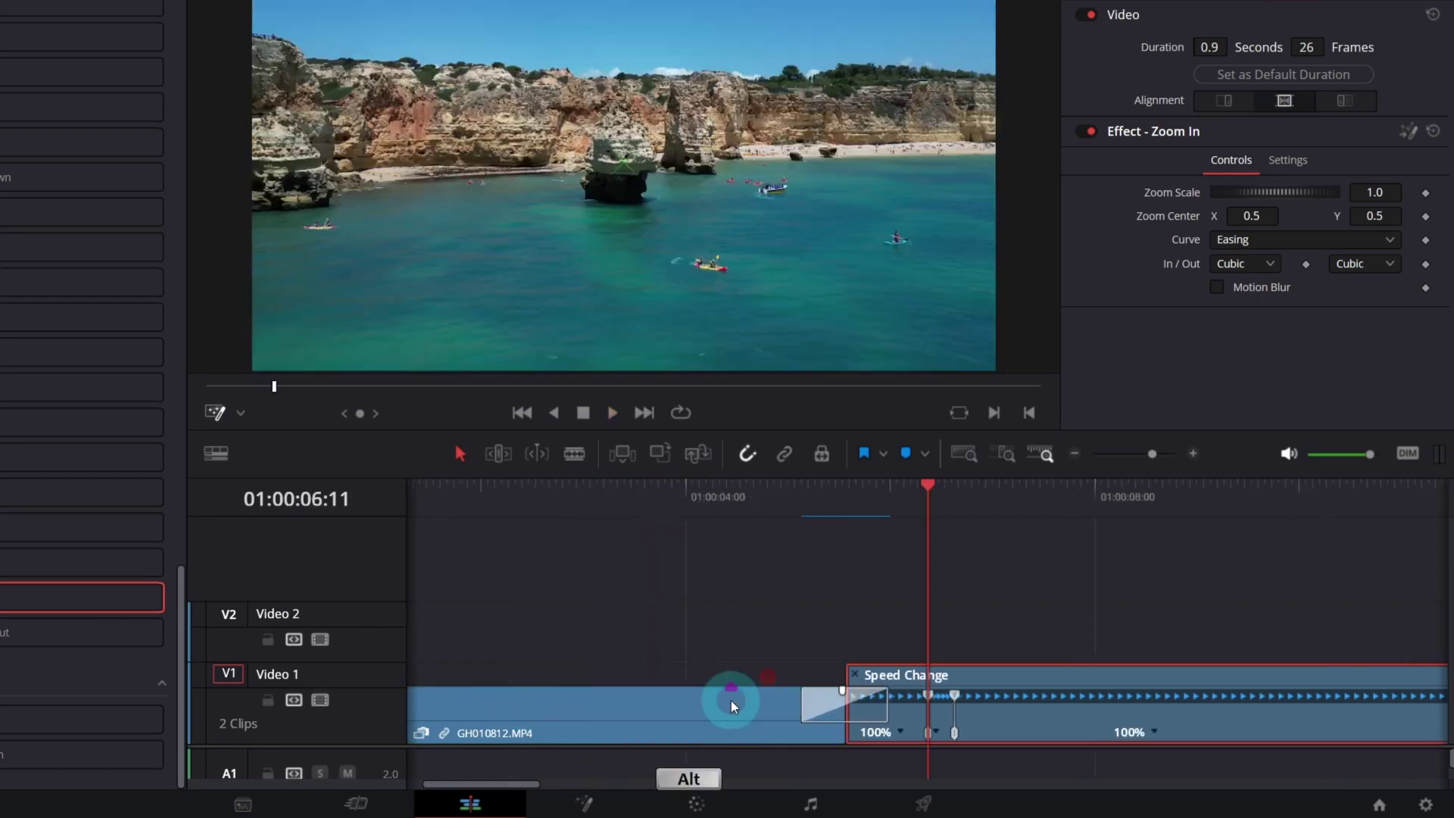
{"action": "key", "text": "ctrl+shift+["}
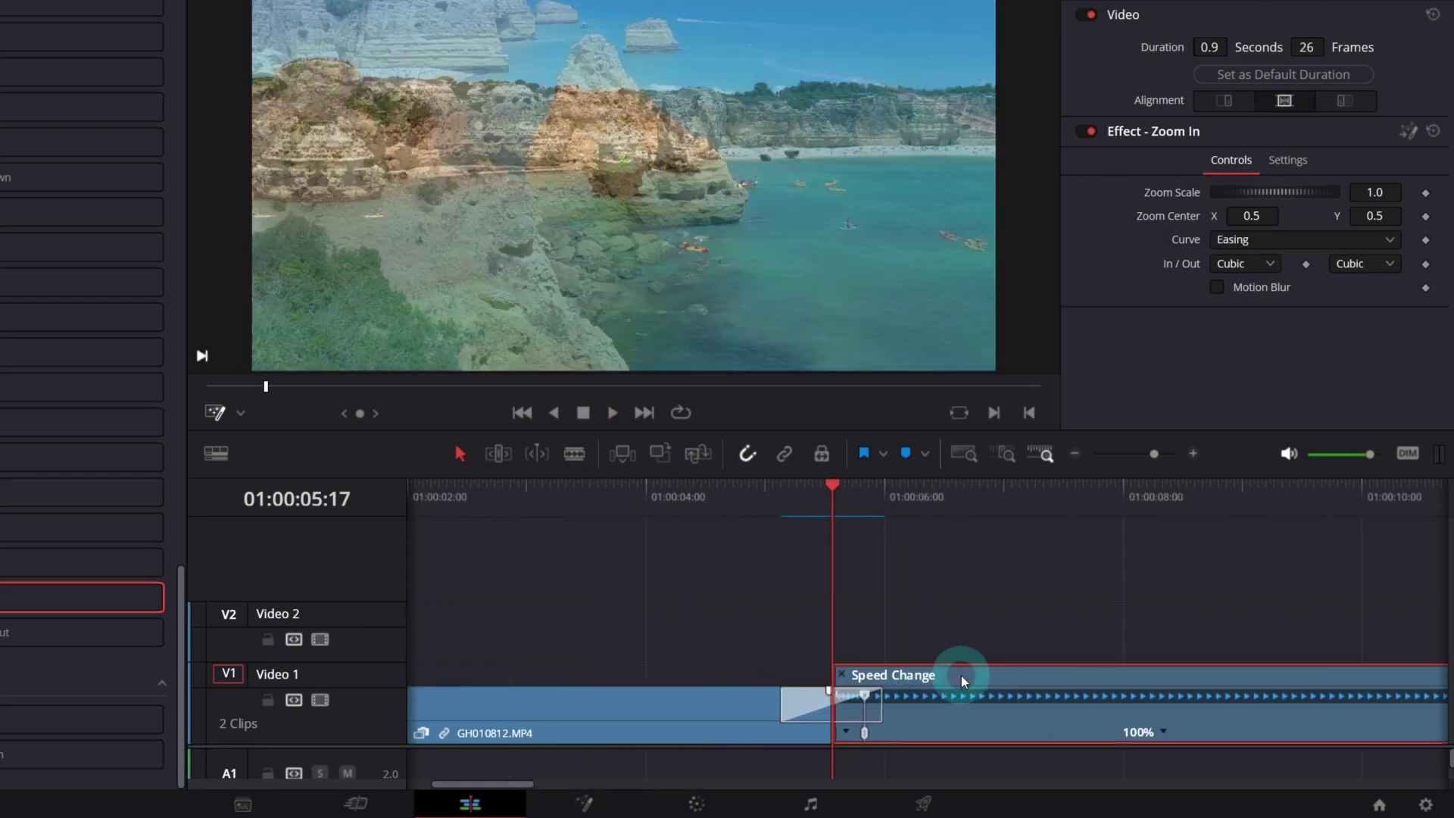
Step through the Zoom In transition frame by frame to examine how the two clips blend.
{"action": "left_click_drag", "start_coordinate": [786, 496], "coordinate": [794, 499]}
{"action": "key", "text": "Right"}
{"action": "key", "text": "Right"}
{"action": "key", "text": "Right"}
{"action": "key", "text": "Right"}
{"action": "key", "text": "Right"}
{"action": "key", "text": "Right"}
{"action": "key", "text": "Right"}
{"action": "key", "text": "Right"}
{"action": "key", "text": "Right"}
{"action": "key", "text": "Right"}
{"action": "key", "text": "Right"}
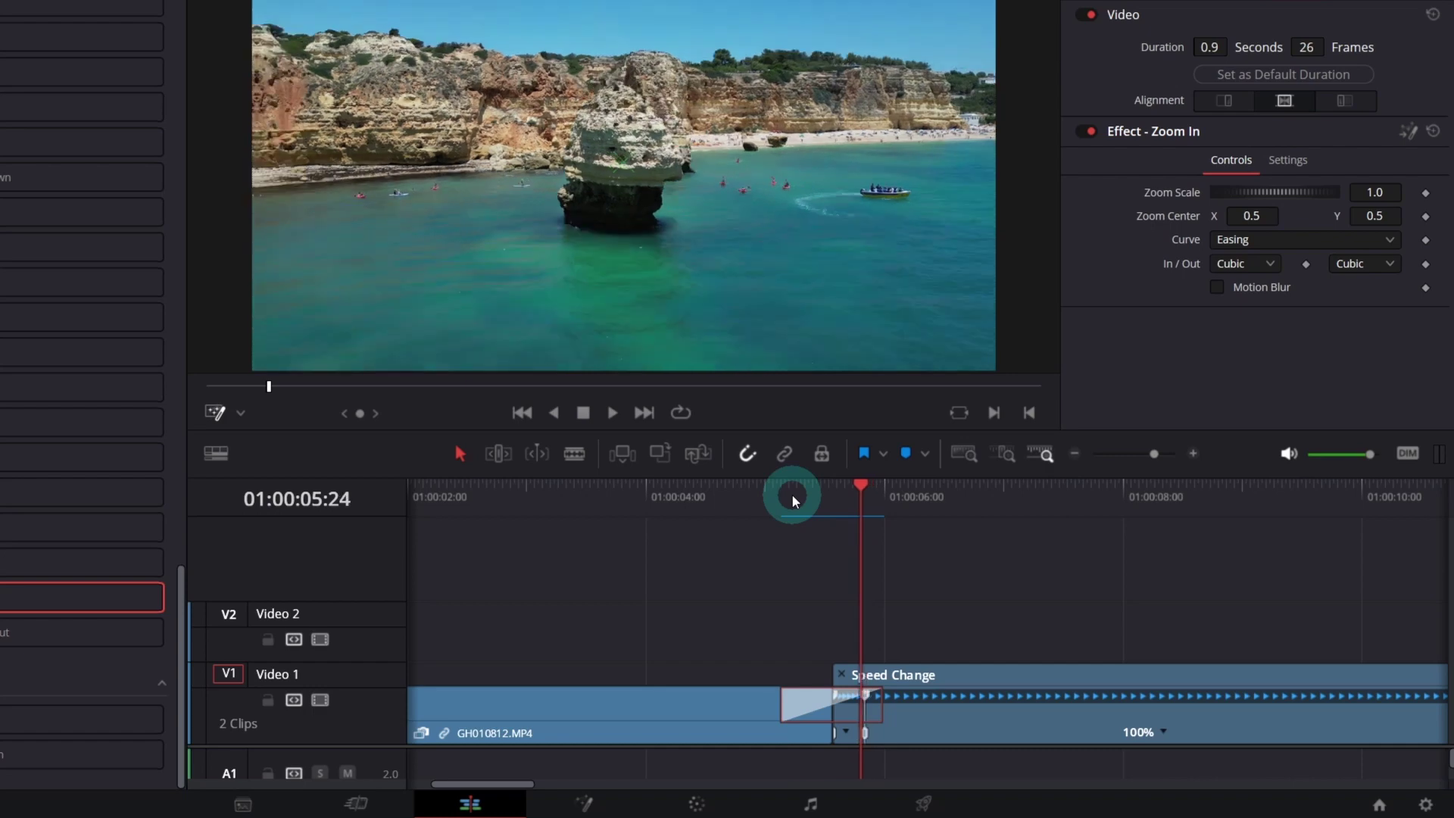
Enable the Fusion Overlay, move the transition's zoom center to about X 0.51, Y 0.79, and play the transition.
{"action": "key", "text": "j"}
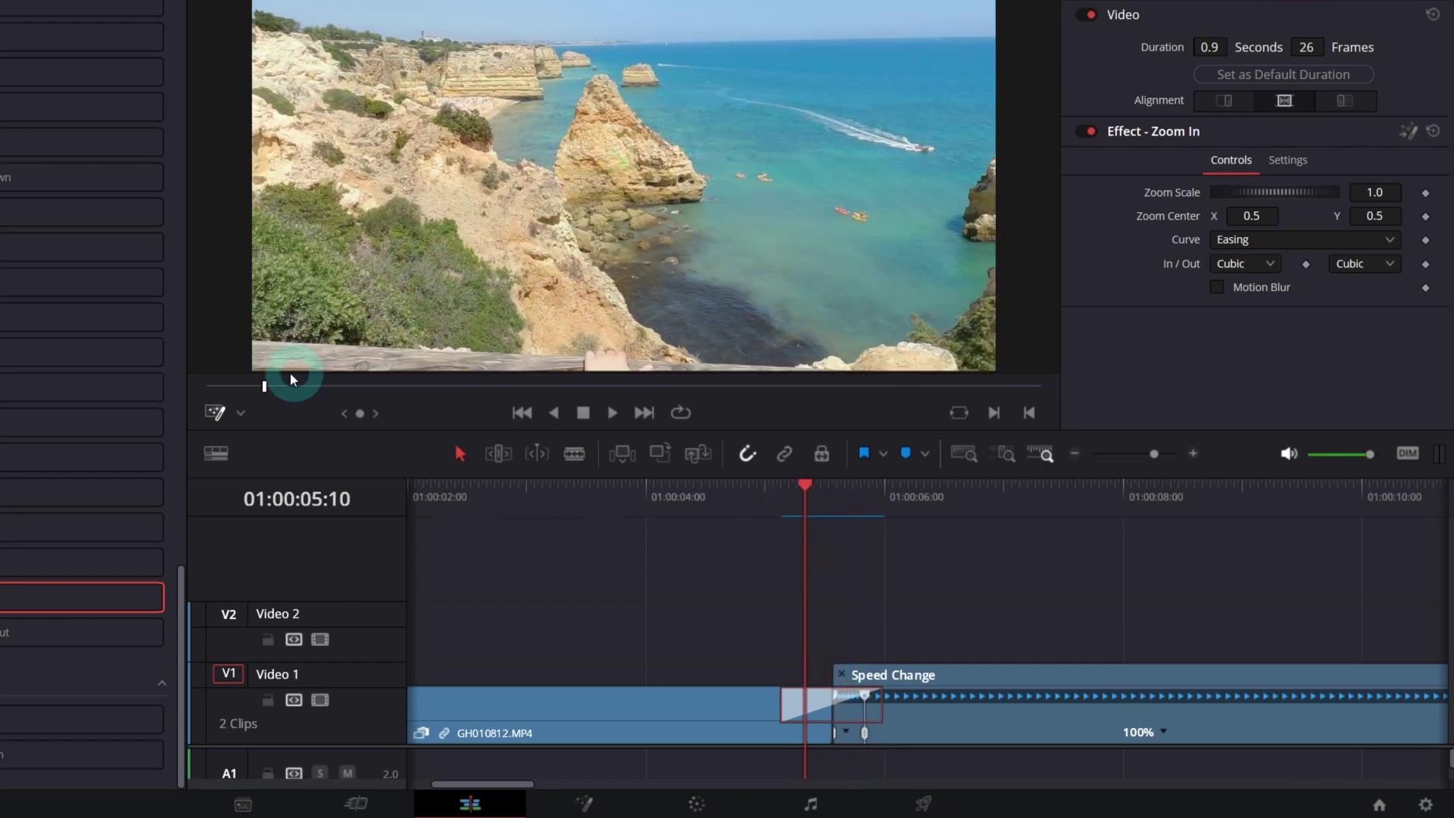
{"action": "left_click", "coordinate": [219, 414]}
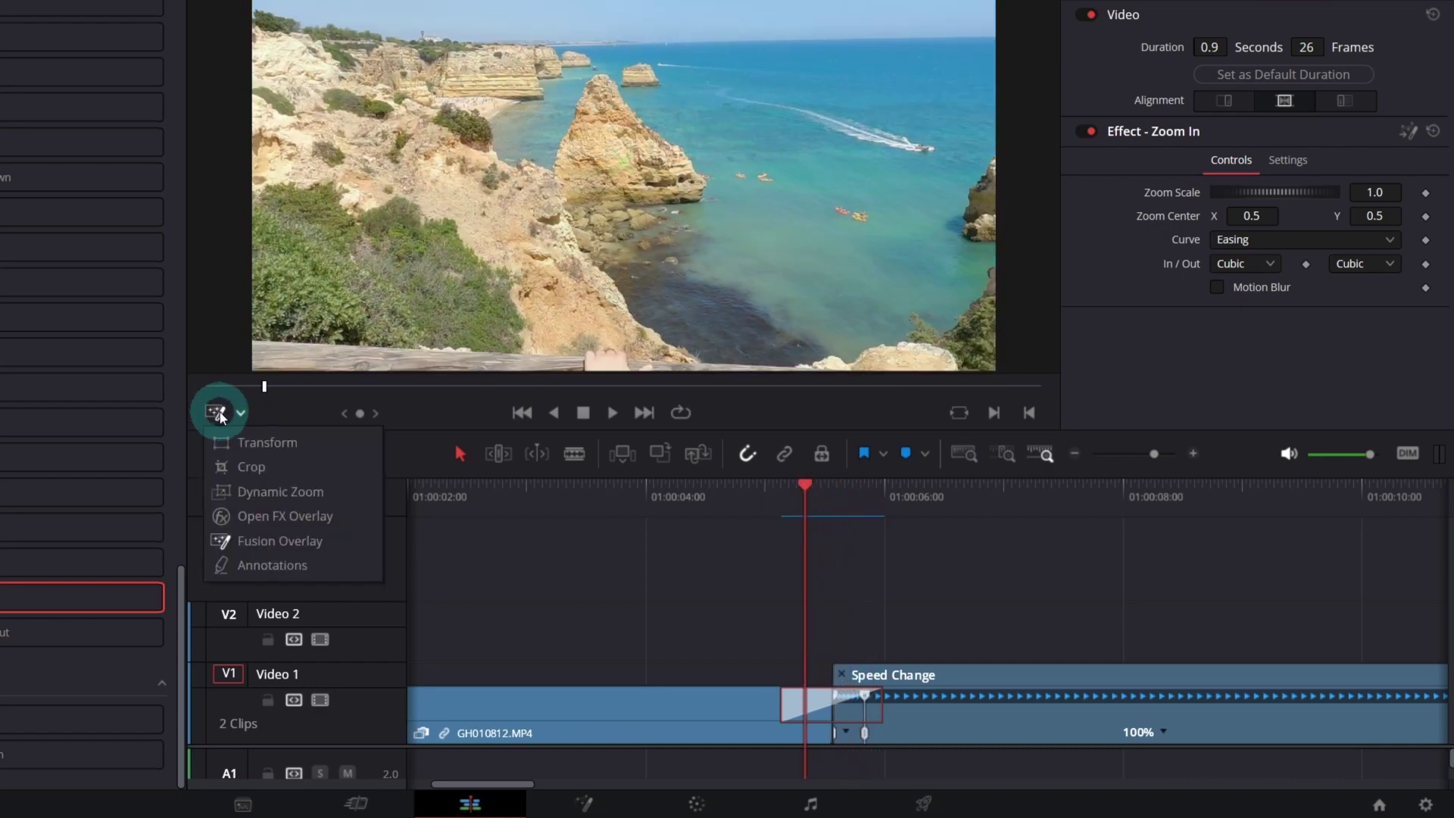
{"action": "left_click", "coordinate": [251, 542]}
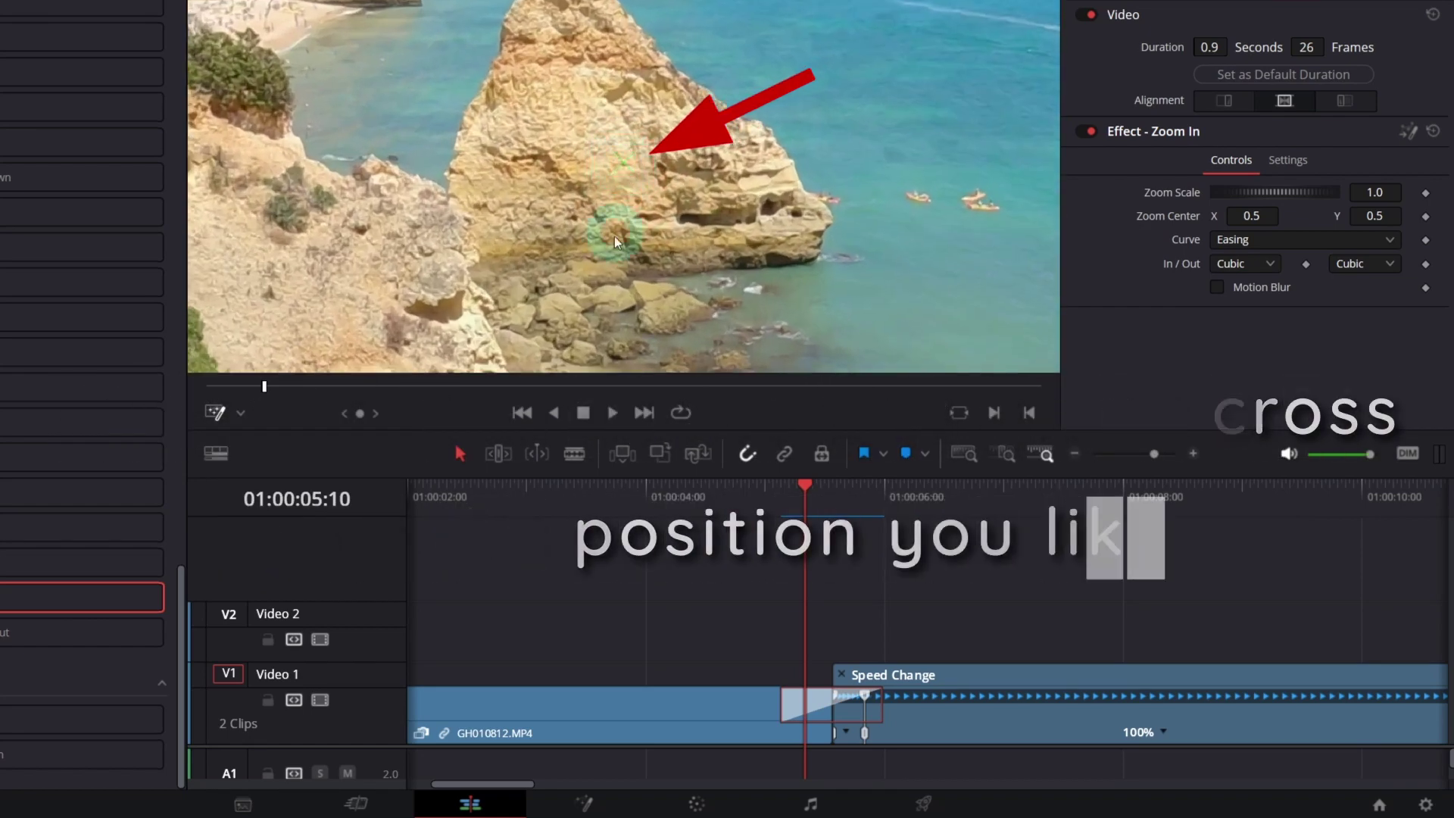
{"action": "left_click_drag", "start_coordinate": [633, 171], "coordinate": [622, 30]}
{"action": "left_click", "coordinate": [798, 497]}
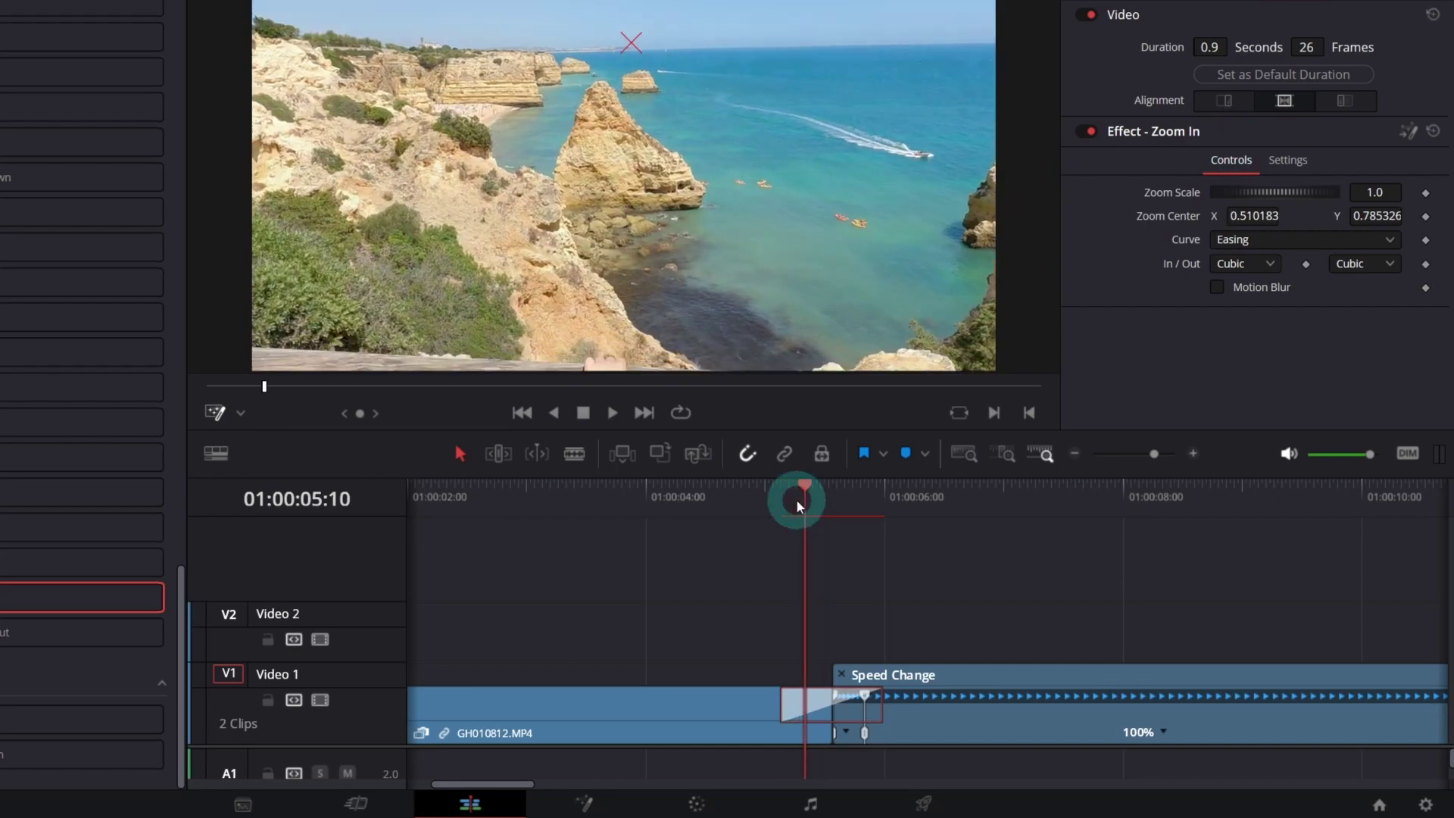
{"action": "key", "text": "space"}
{"action": "left_click", "coordinate": [740, 497]}
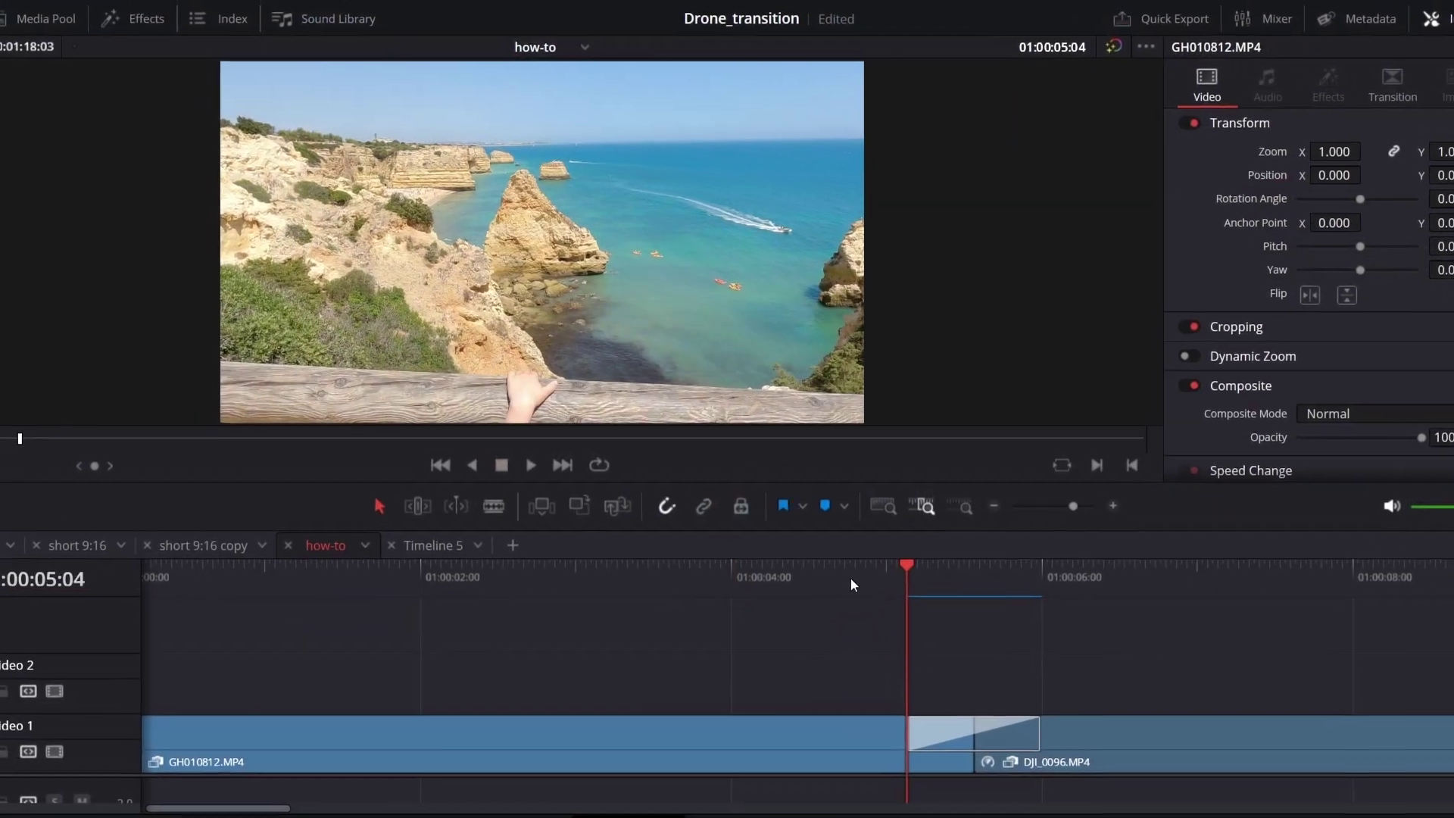
Add an Adjustment Clip on Video 2 above the Zoom In transition and cut it to the transition's length.
{"action": "left_click", "coordinate": [185, 29]}
{"action": "left_click", "coordinate": [38, 210]}
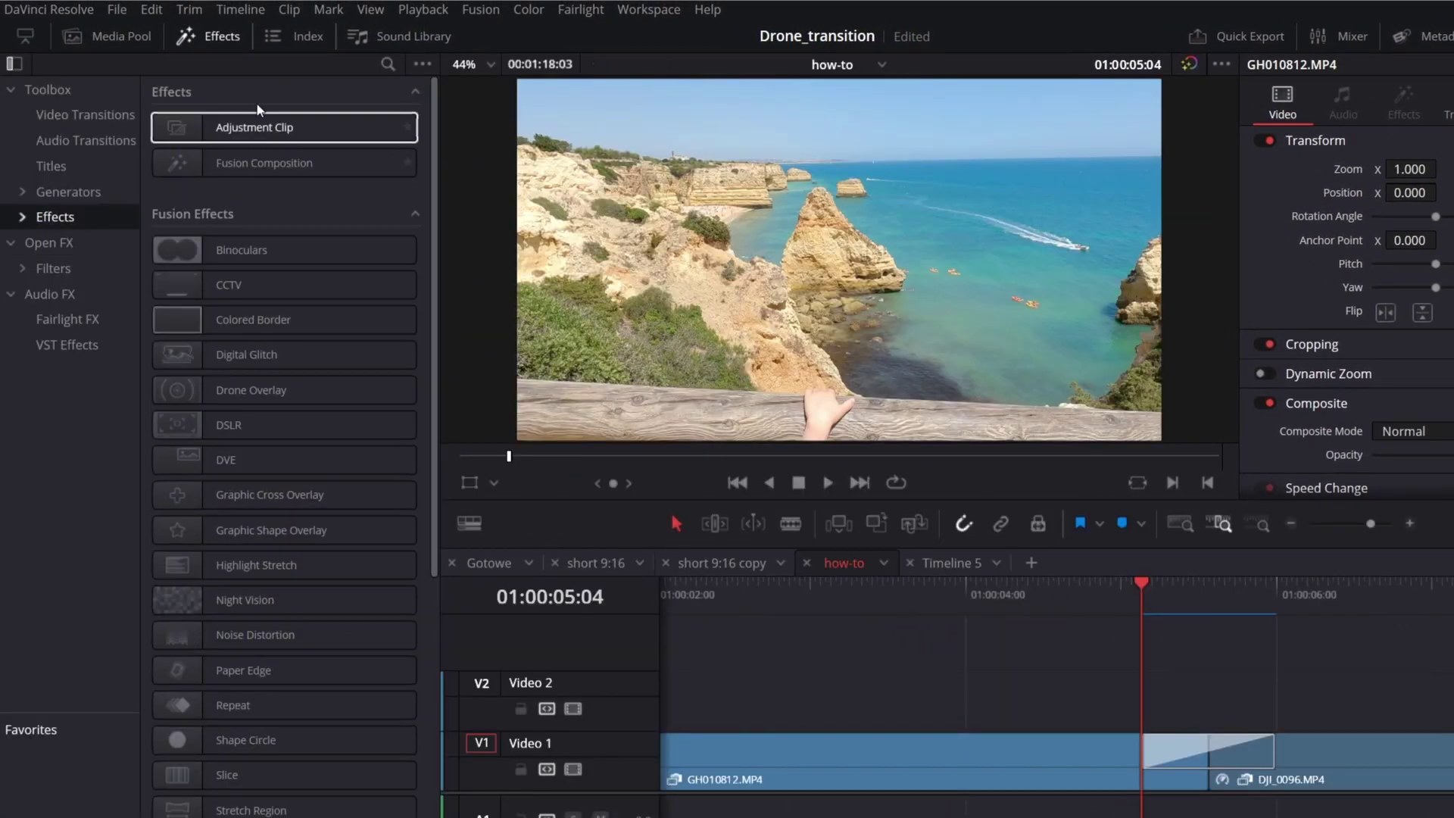
{"action": "left_click_drag", "start_coordinate": [406, 265], "coordinate": [1127, 692]}
{"action": "left_click", "coordinate": [1275, 584]}
{"action": "key", "text": "ctrl+b"}
{"action": "left_click", "coordinate": [1323, 676]}
{"action": "key", "text": "Delete"}
Apply the Zoom Blur effect to the adjustment clip and fade it in and out, playing the result to check it.
{"action": "left_click", "coordinate": [50, 242]}
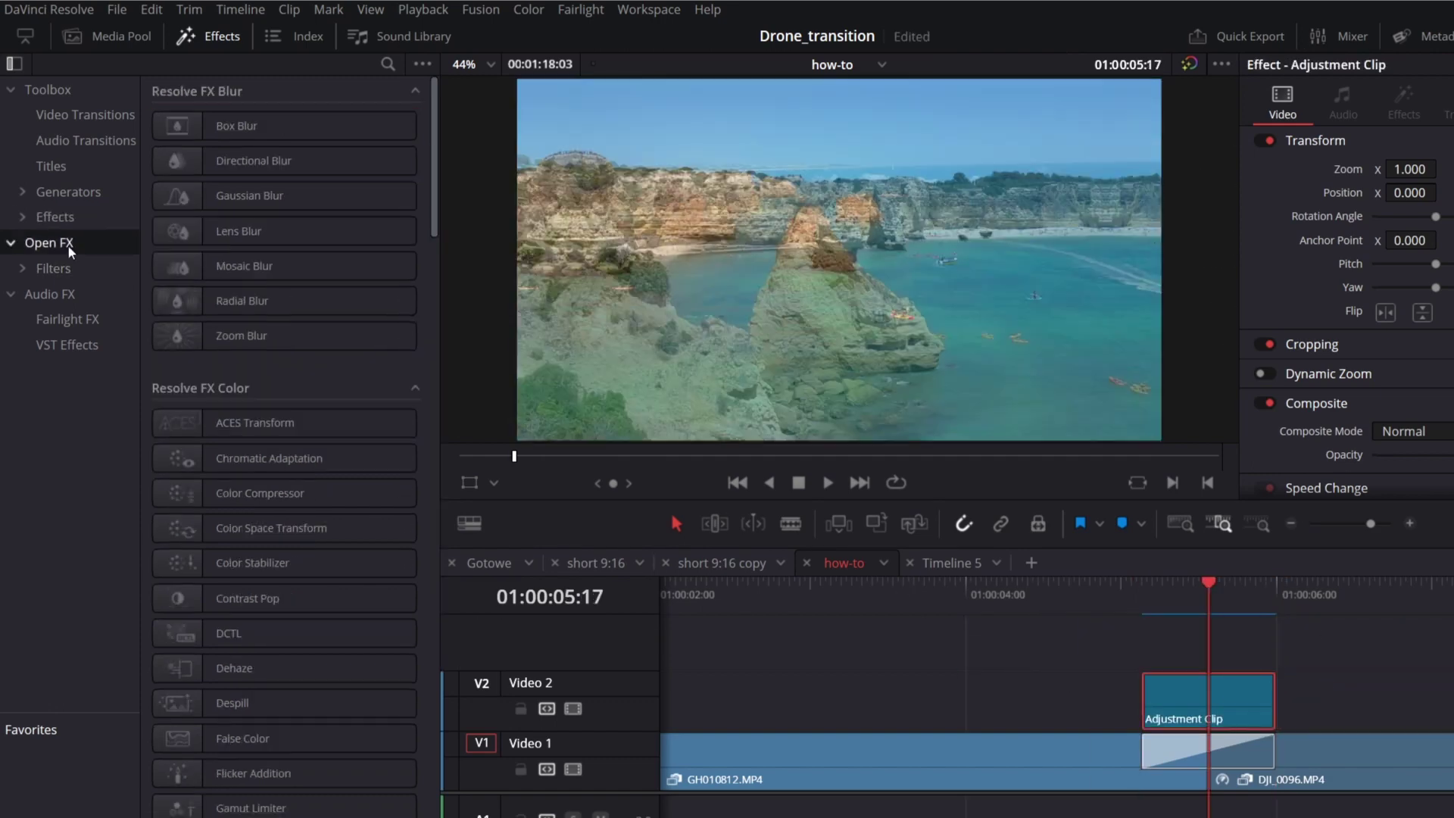
{"action": "left_click_drag", "start_coordinate": [223, 324], "coordinate": [1175, 691]}
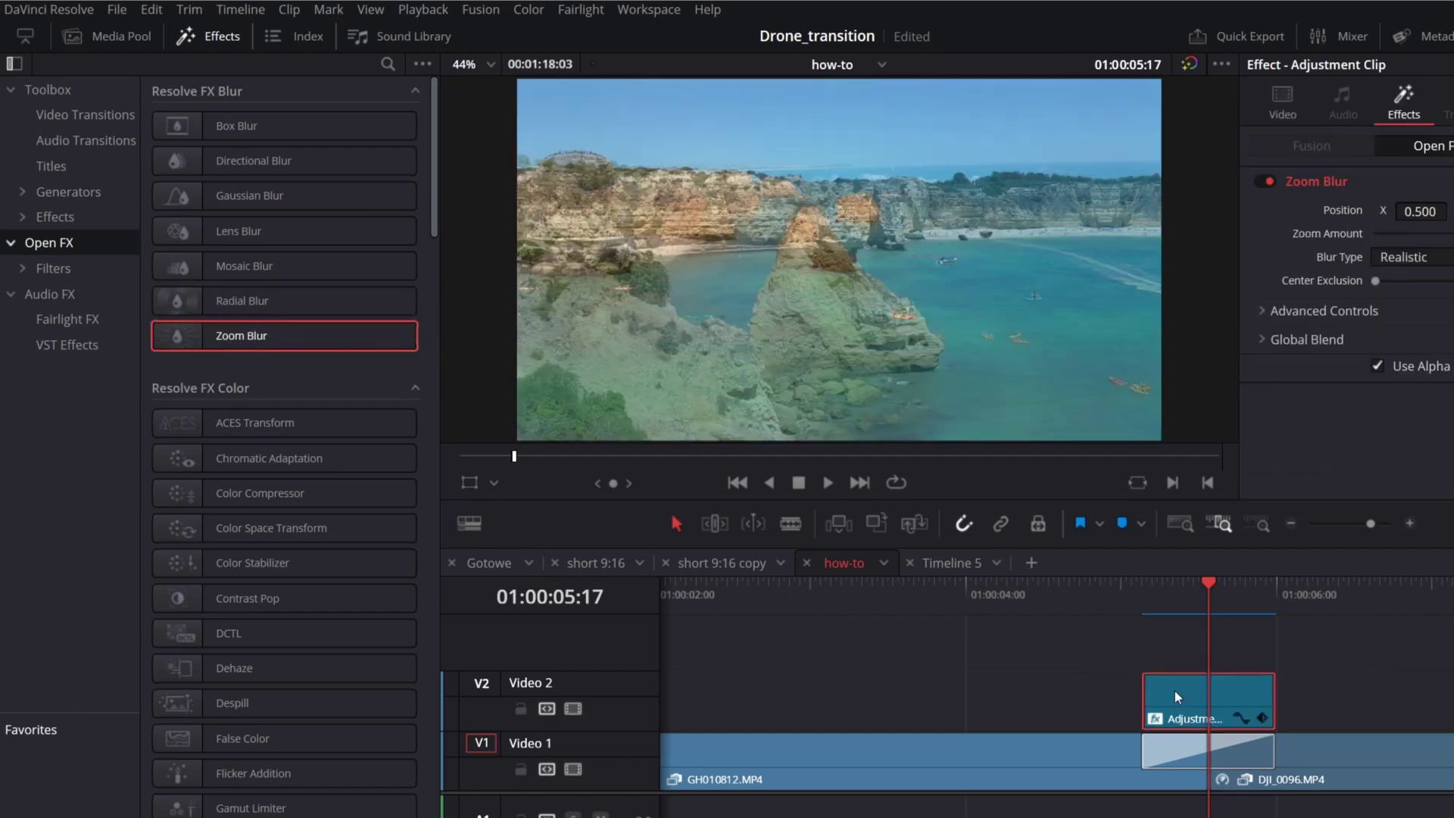
{"action": "key", "text": "space"}
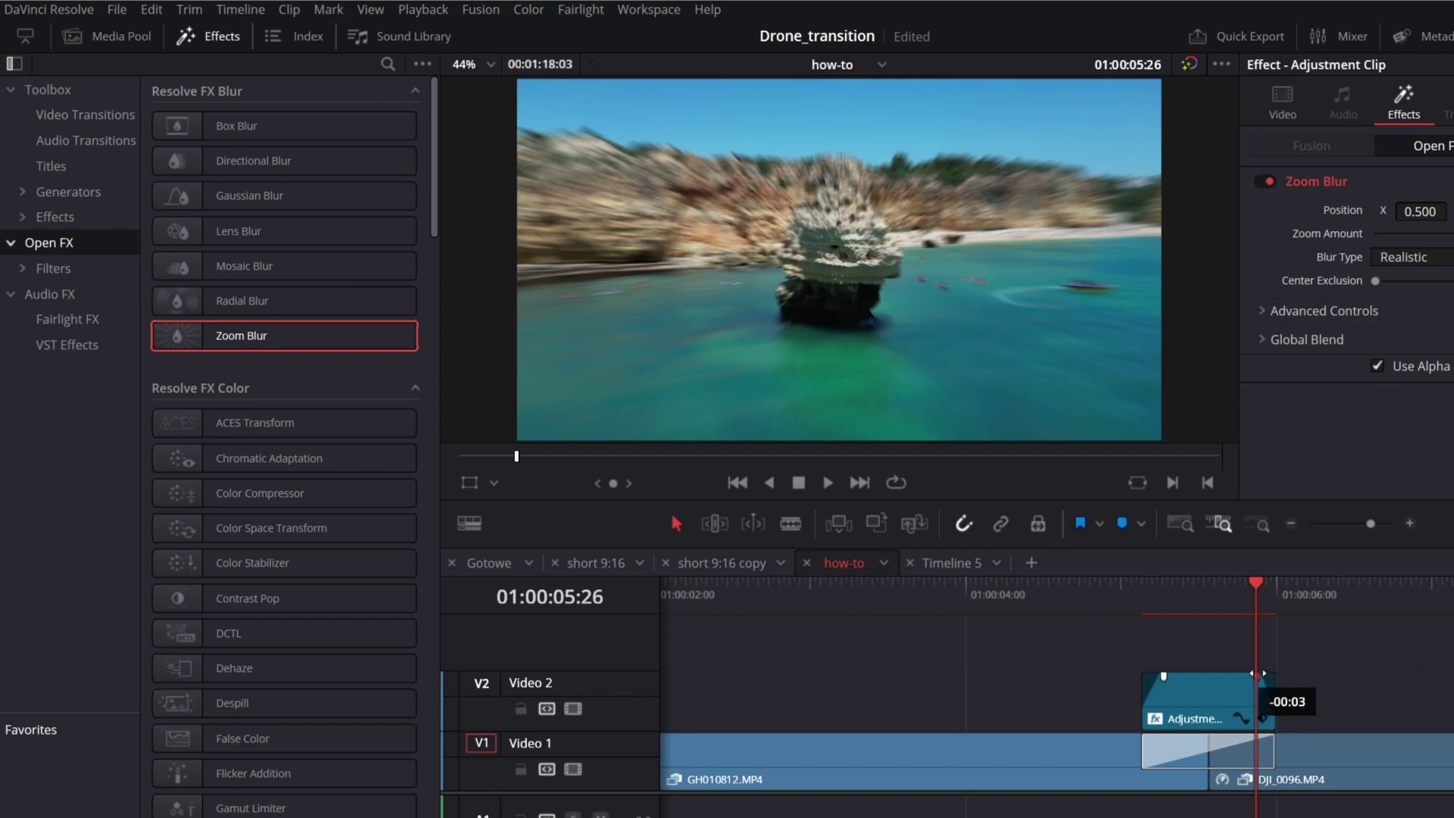
{"action": "left_click_drag", "start_coordinate": [1246, 674], "coordinate": [1244, 674]}
{"action": "key", "text": "space"}
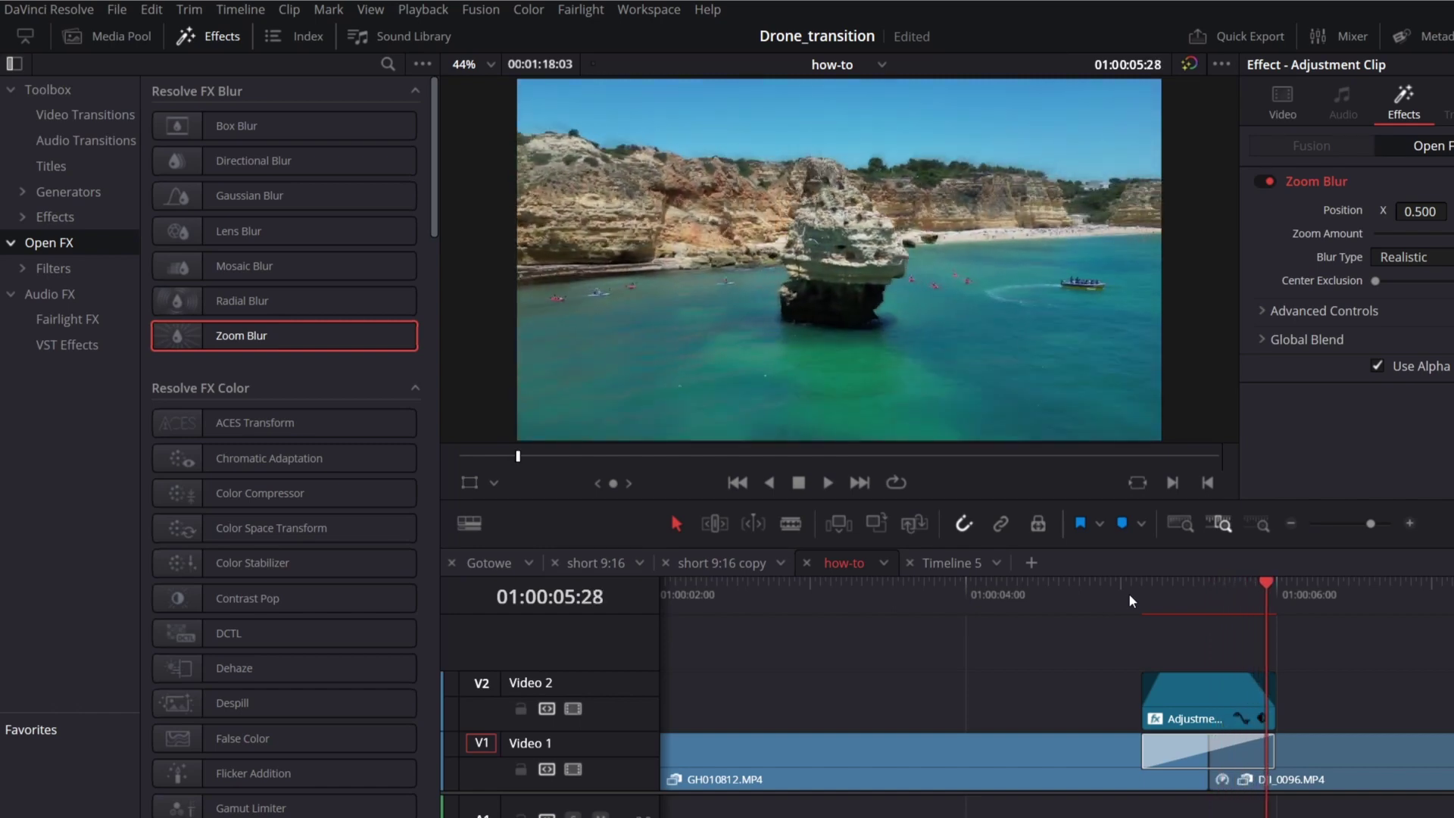
{"action": "left_click_drag", "start_coordinate": [1248, 663], "coordinate": [1239, 665]}
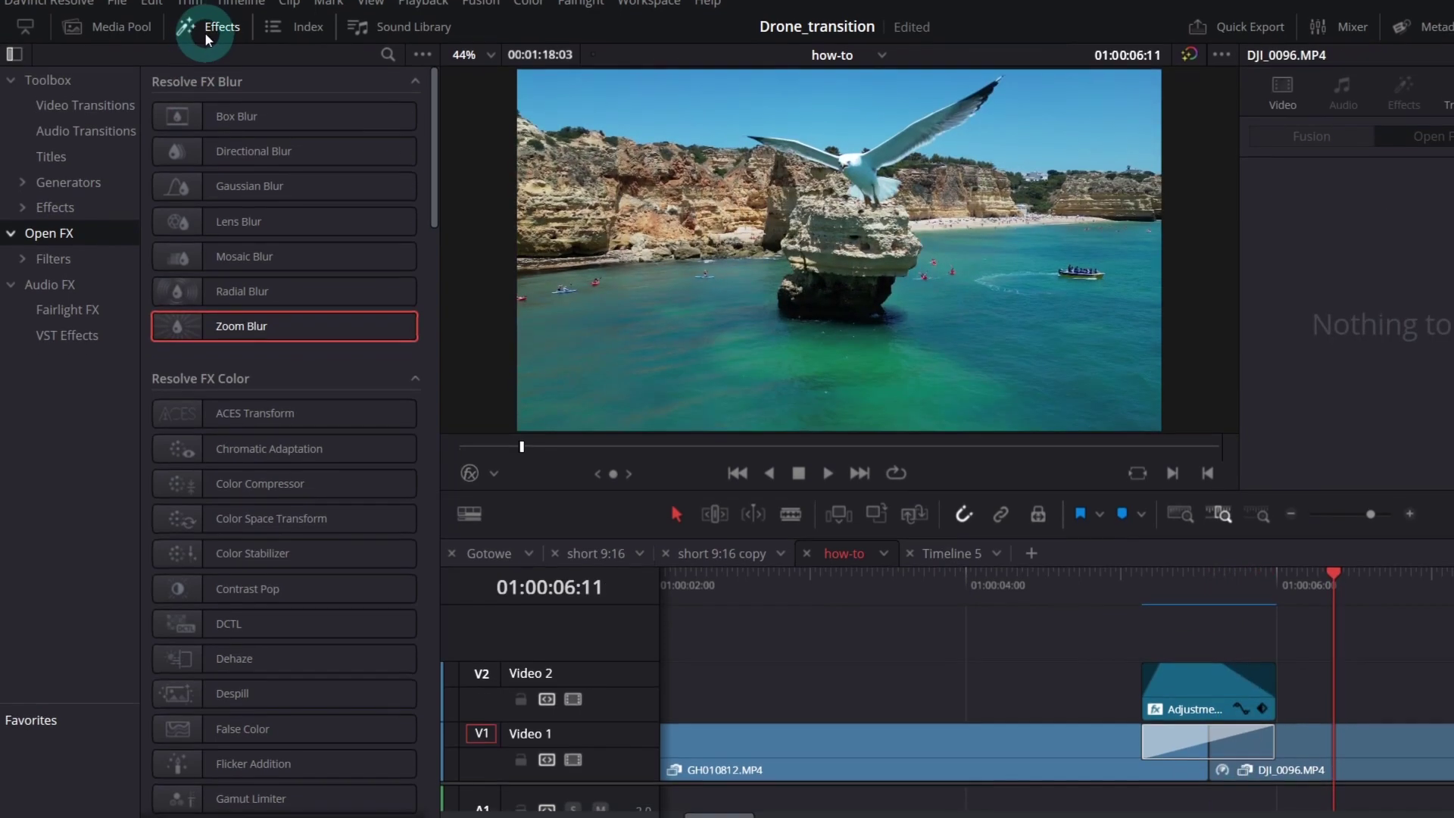
On the Color page, give the first clip's luma curve a gentle S-shape and lower its Offset to 19.80.
{"action": "left_click", "coordinate": [208, 36]}
{"action": "left_click", "coordinate": [932, 805]}
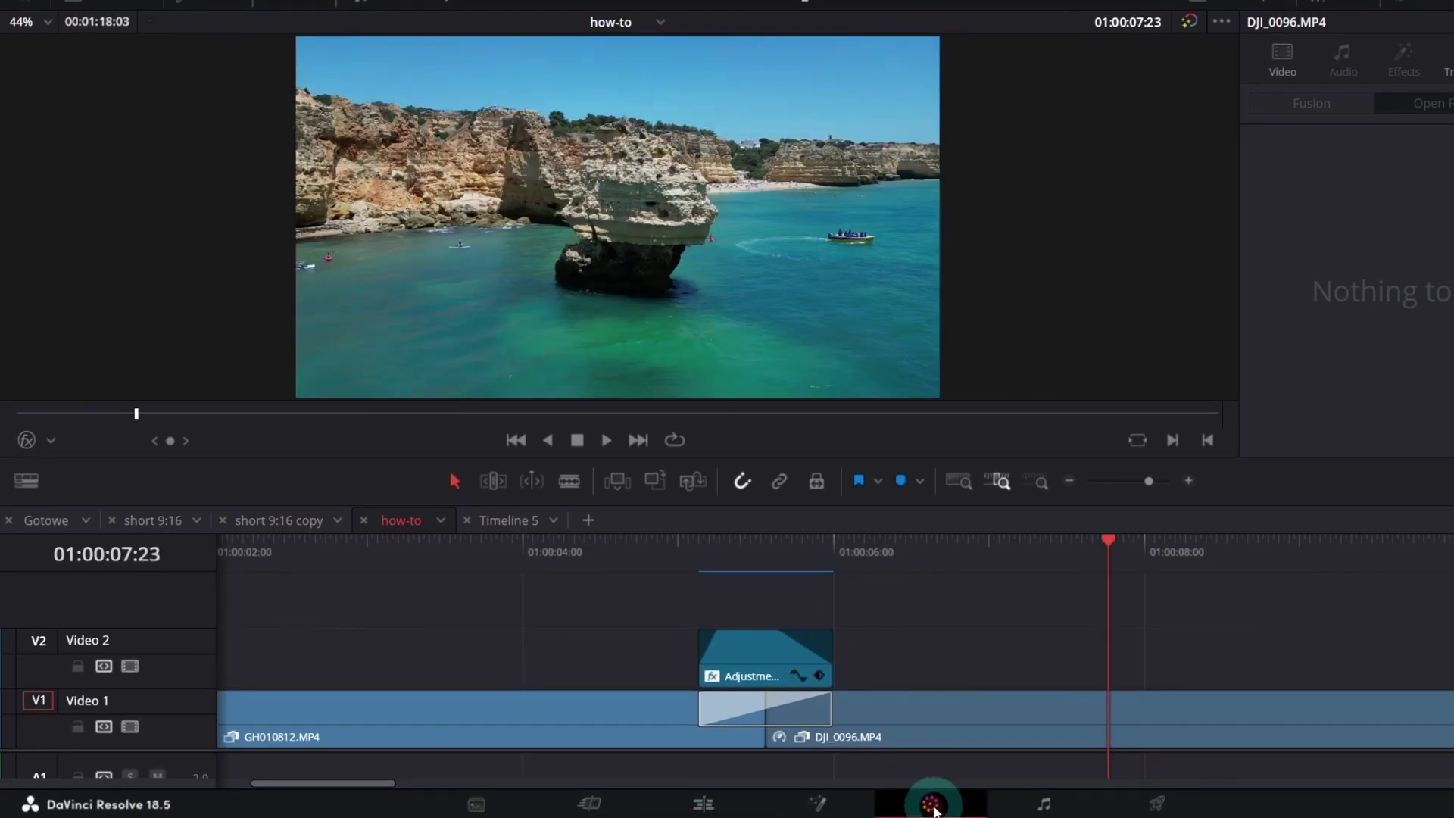
{"action": "left_click", "coordinate": [52, 416]}
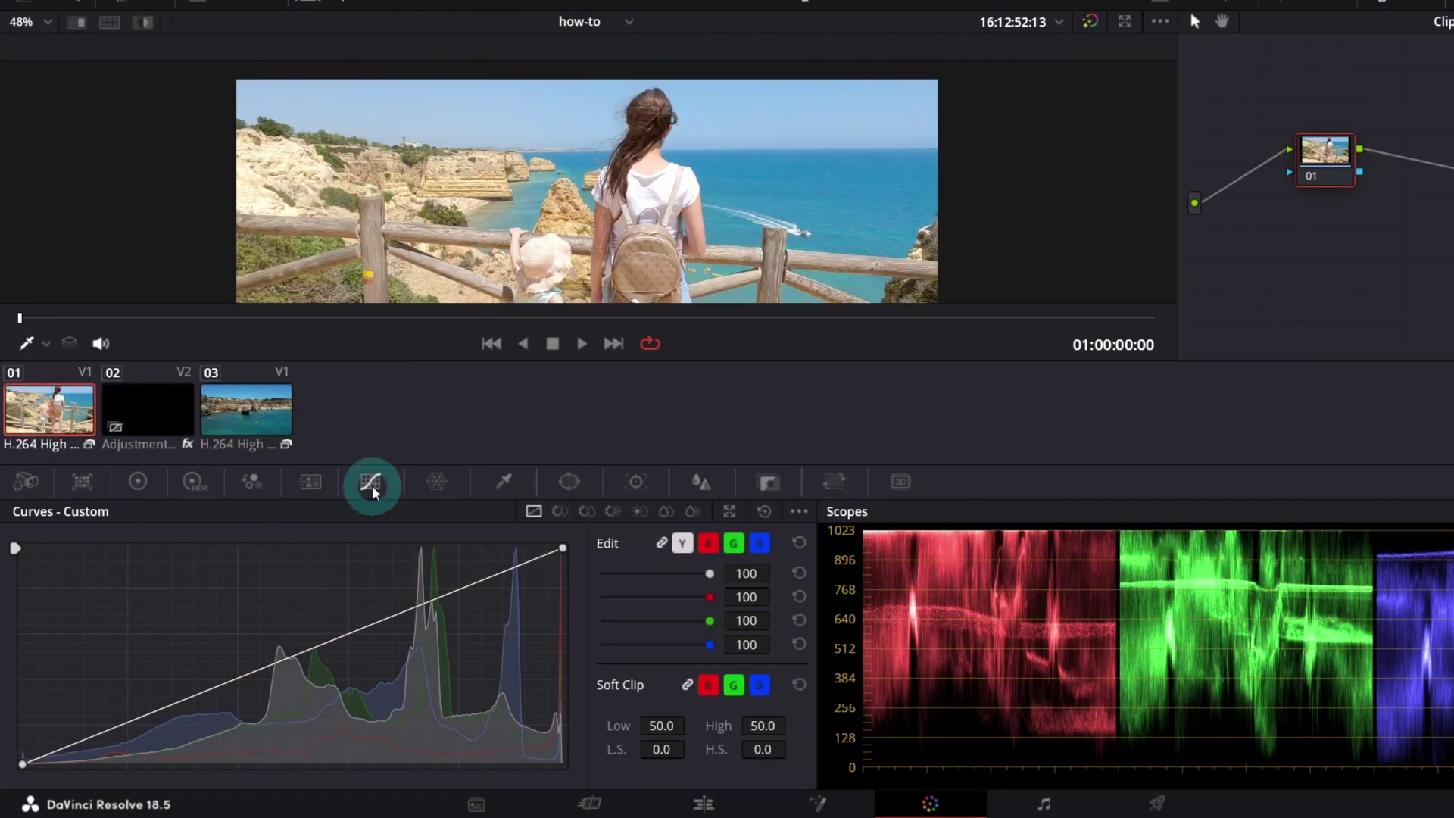
{"action": "left_click_drag", "start_coordinate": [220, 685], "coordinate": [221, 701]}
{"action": "left_click_drag", "start_coordinate": [383, 627], "coordinate": [383, 614]}
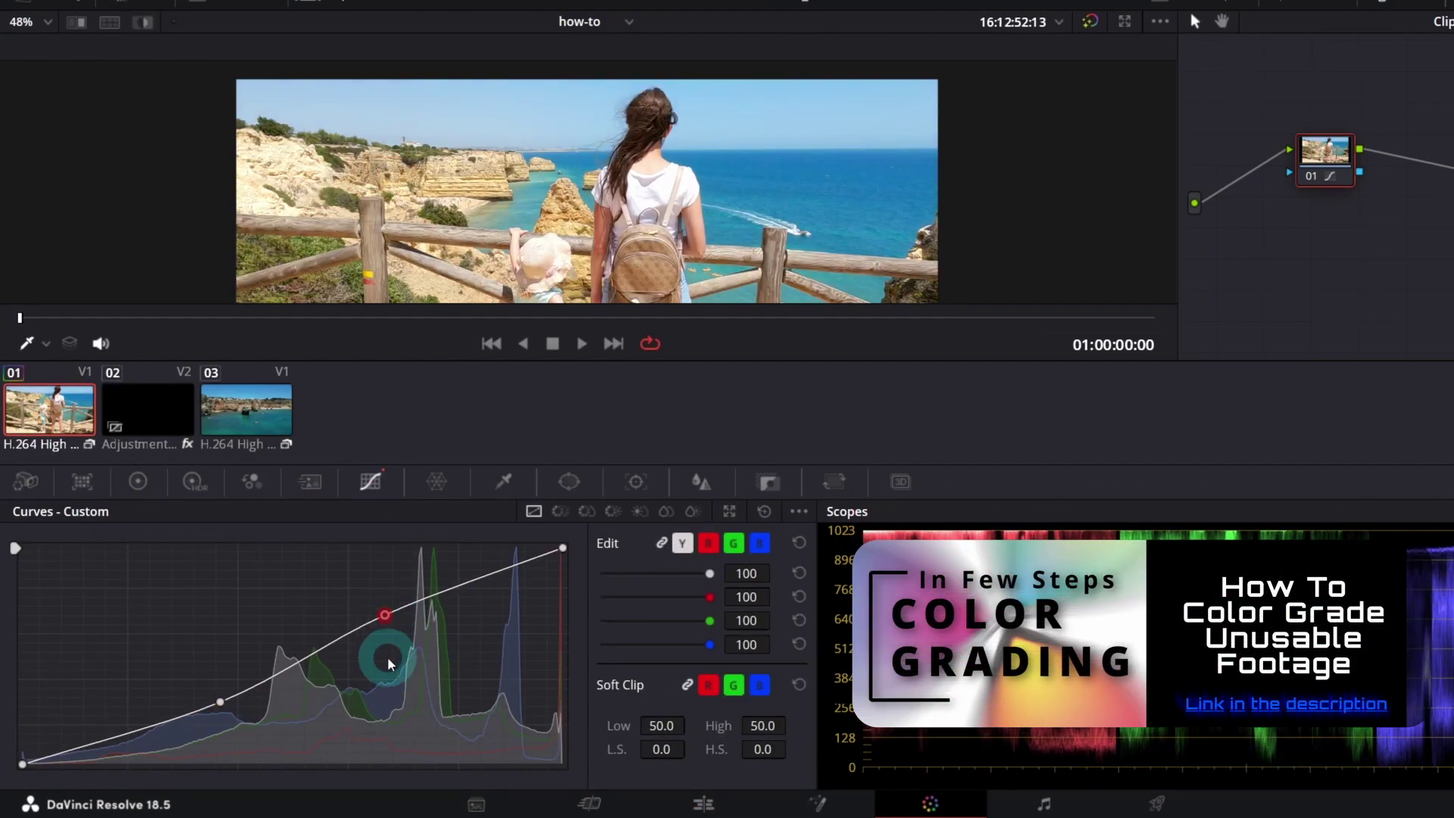
{"action": "left_click", "coordinate": [137, 483]}
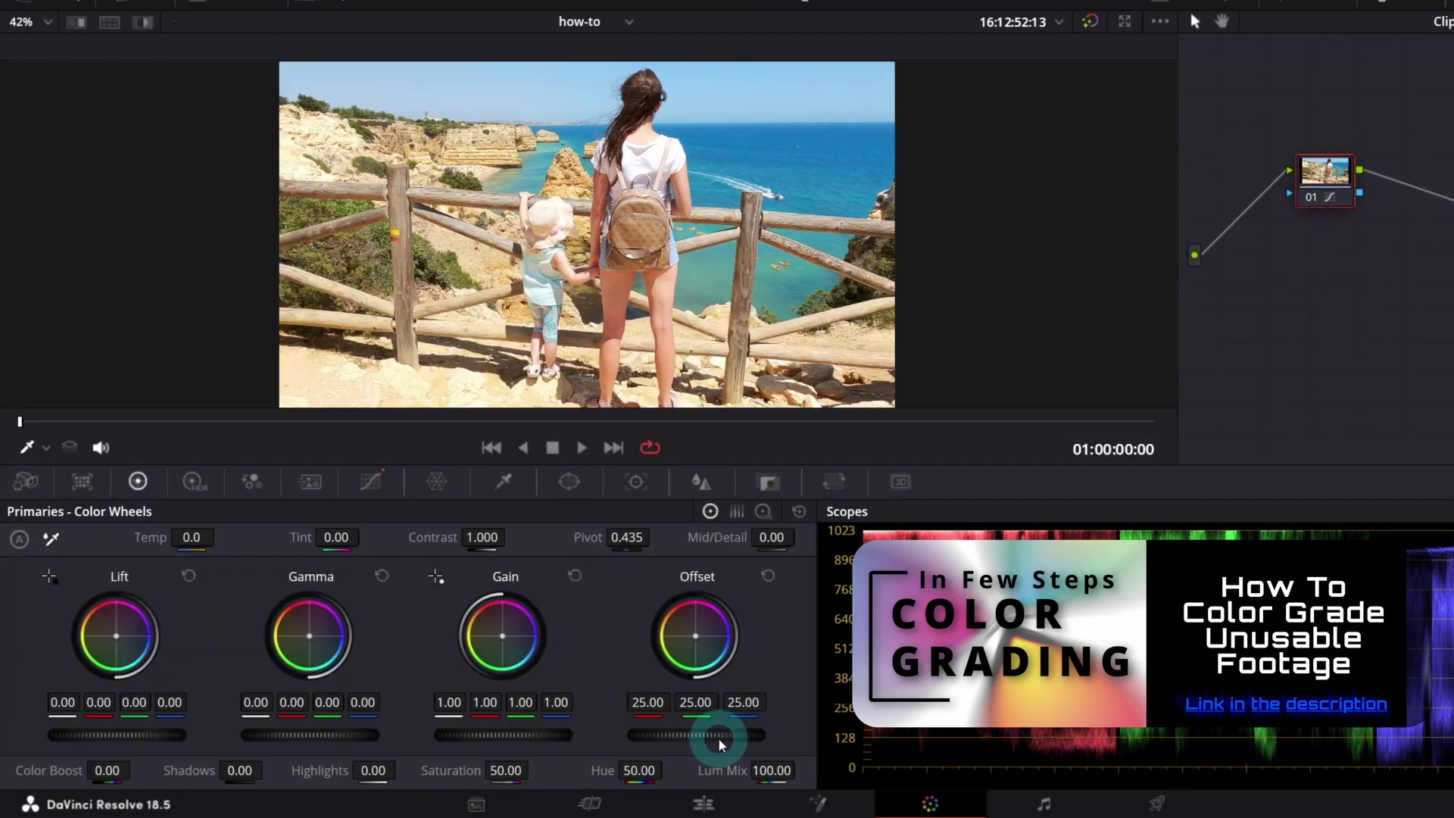
{"action": "left_click_drag", "start_coordinate": [721, 738], "coordinate": [494, 735]}
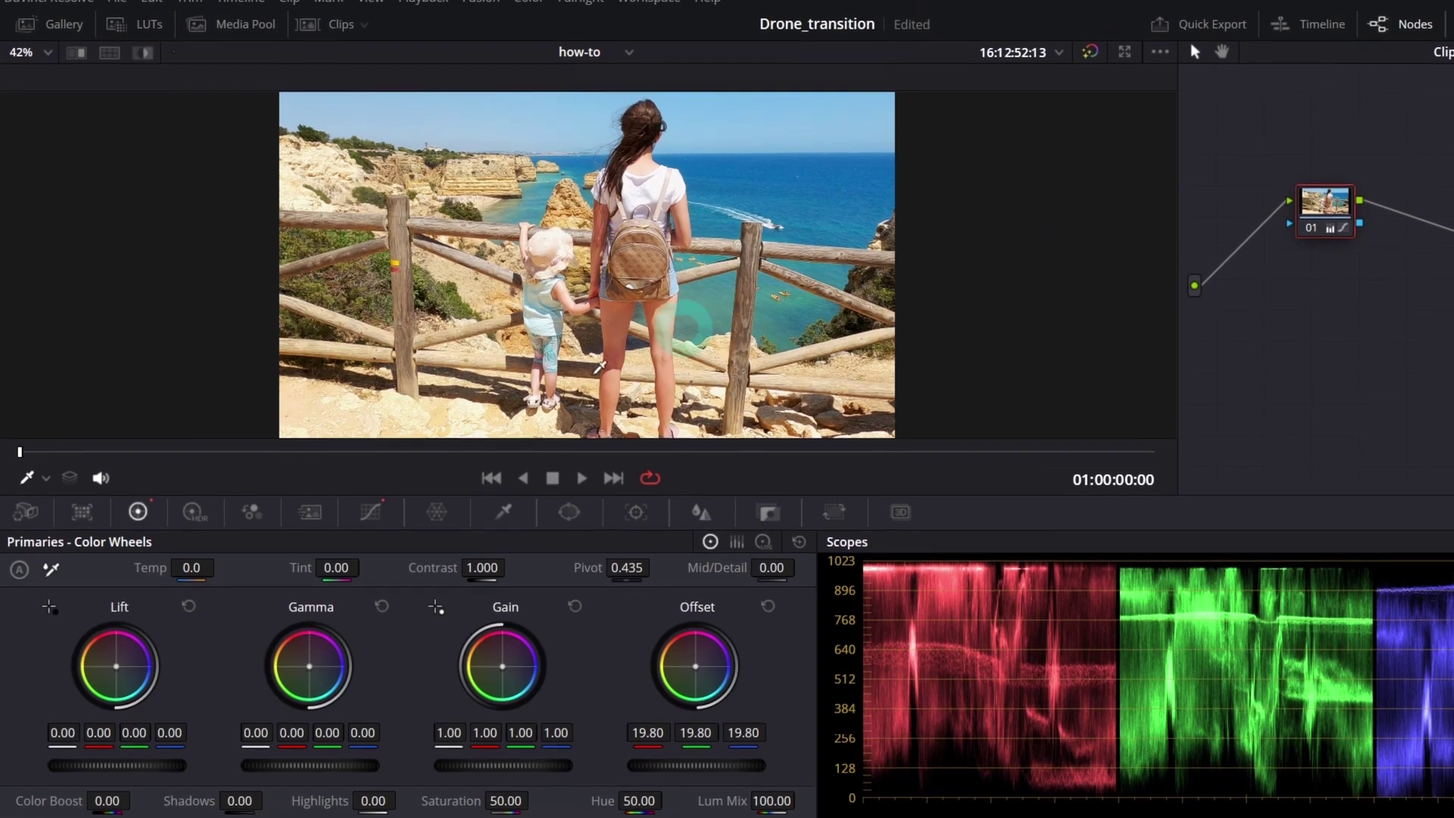
Compare the handheld clip and the drone clip side by side in a Selected Clips split screen.
{"action": "left_click", "coordinate": [264, 473]}
{"action": "left_click", "coordinate": [339, 34]}
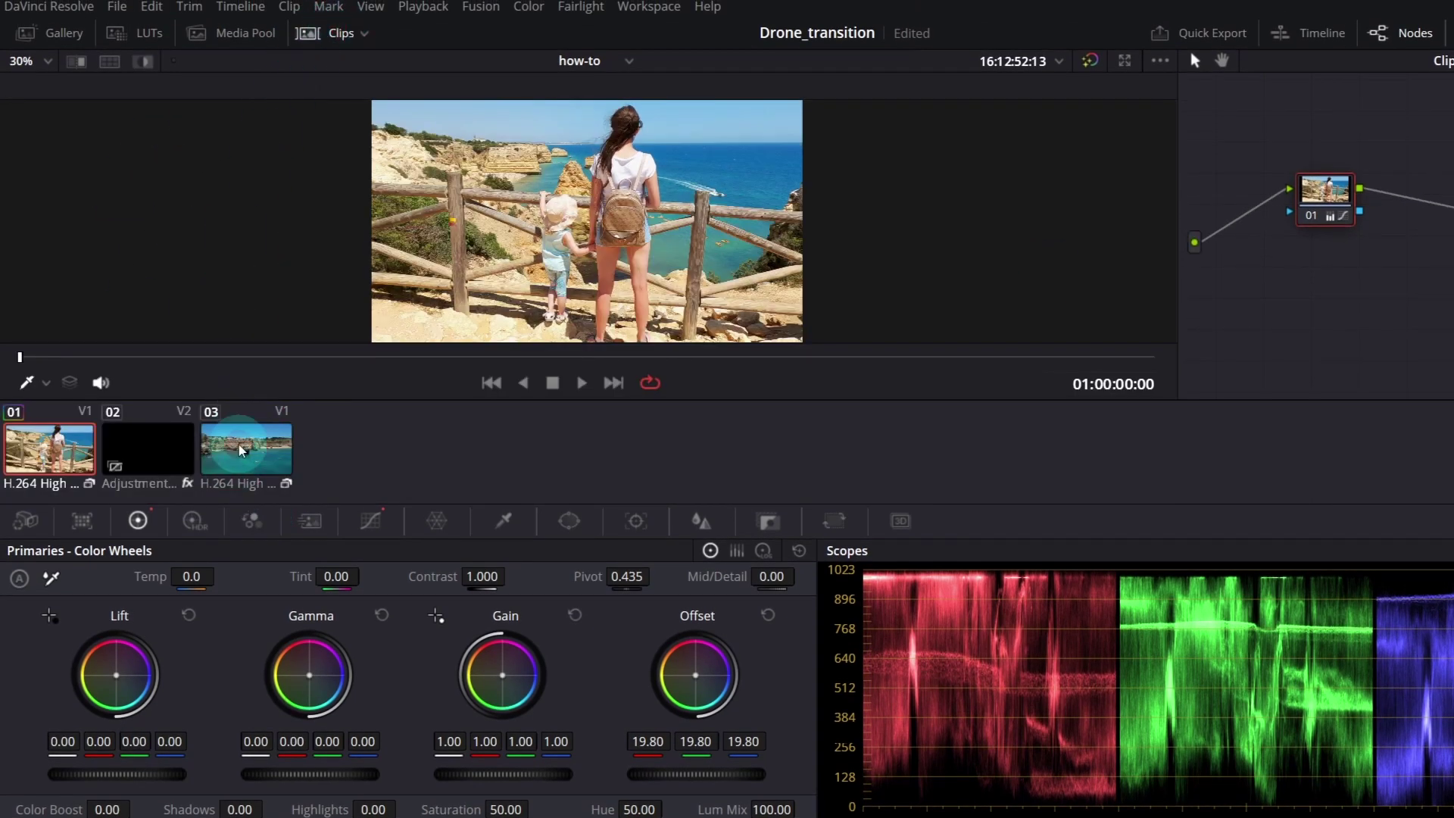
{"action": "left_click", "coordinate": [241, 451]}
{"action": "left_click", "coordinate": [1163, 61]}
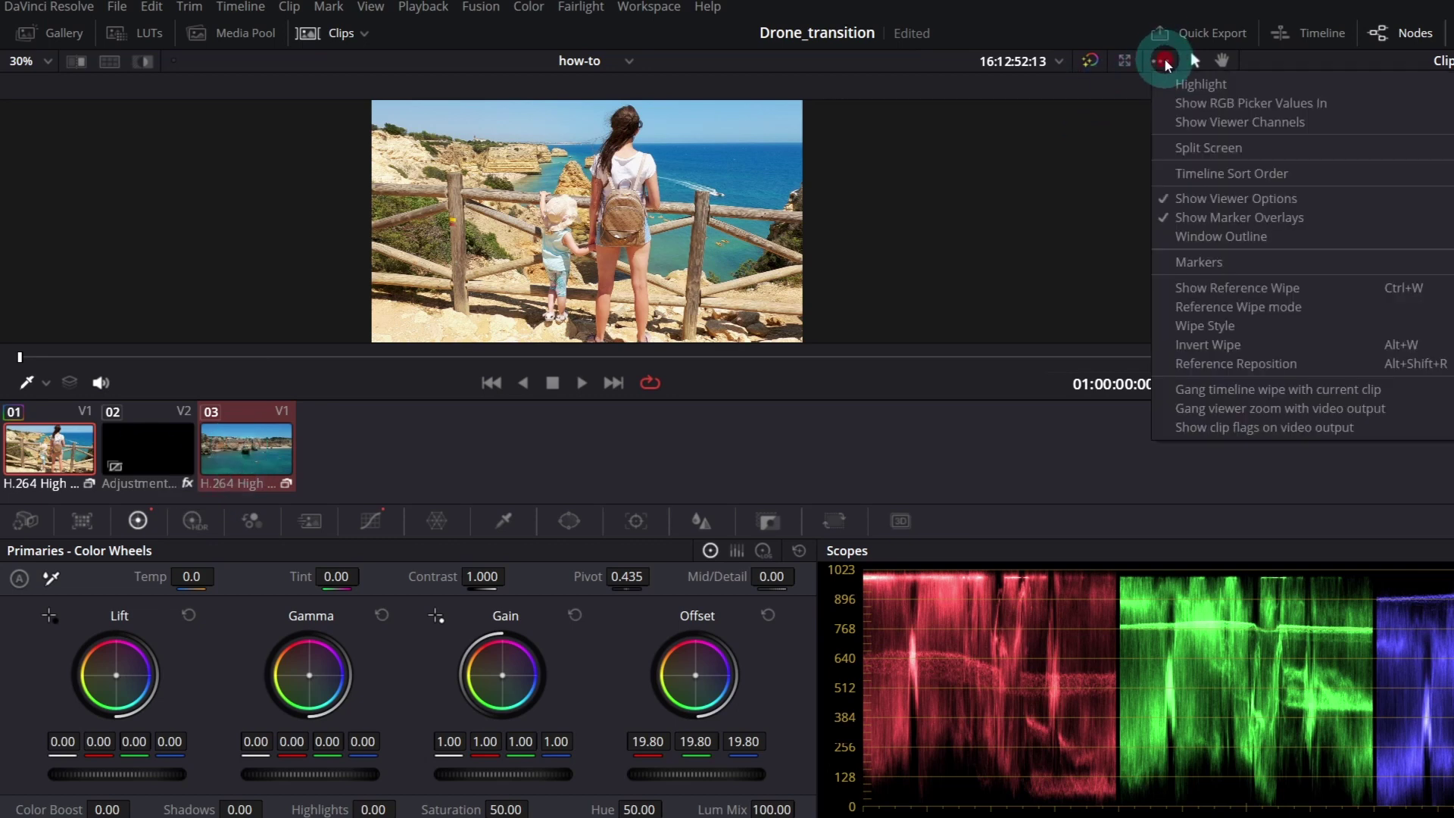
{"action": "mouse_move", "coordinate": [1212, 150]}
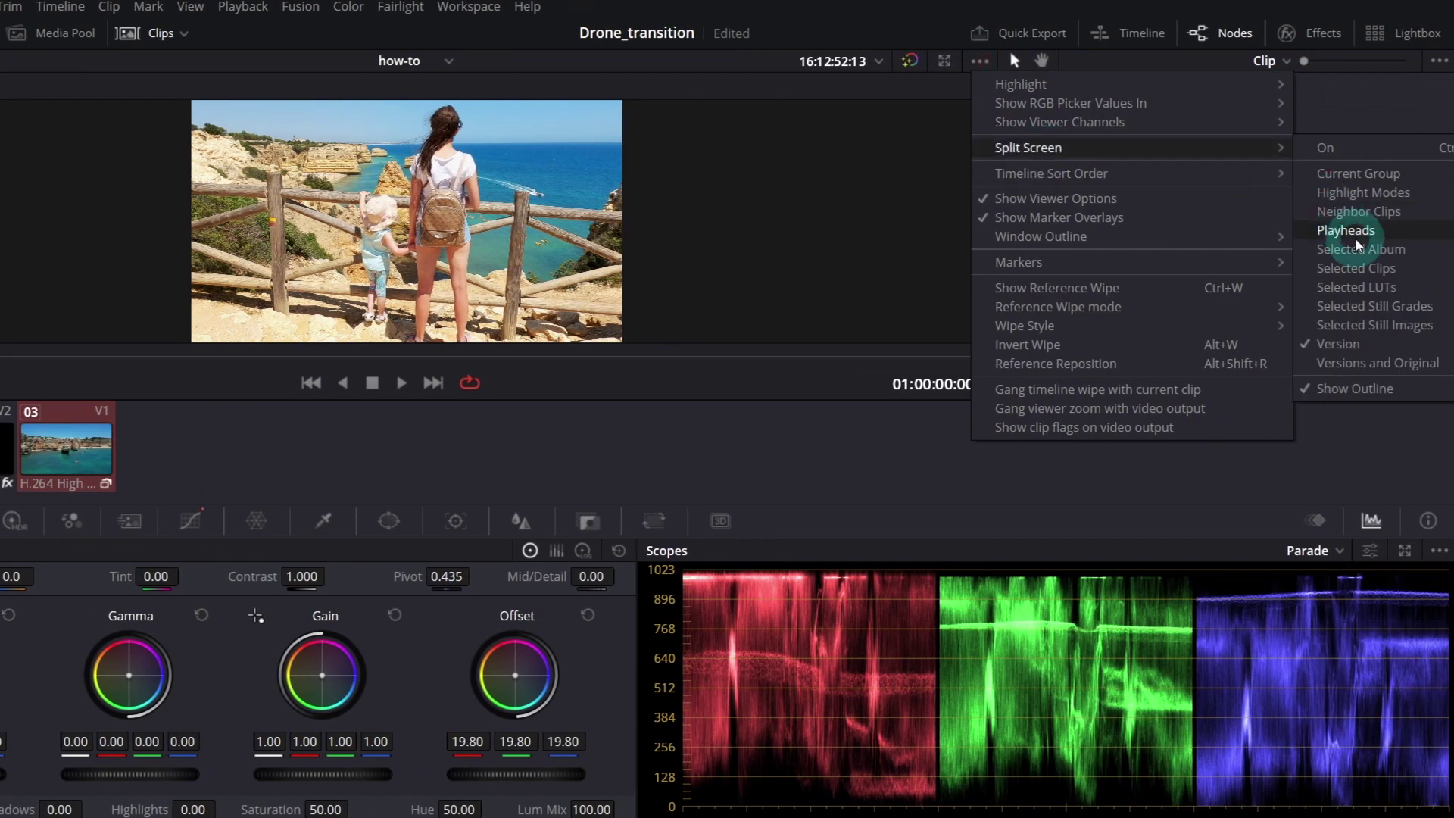
{"action": "left_click", "coordinate": [1367, 270]}
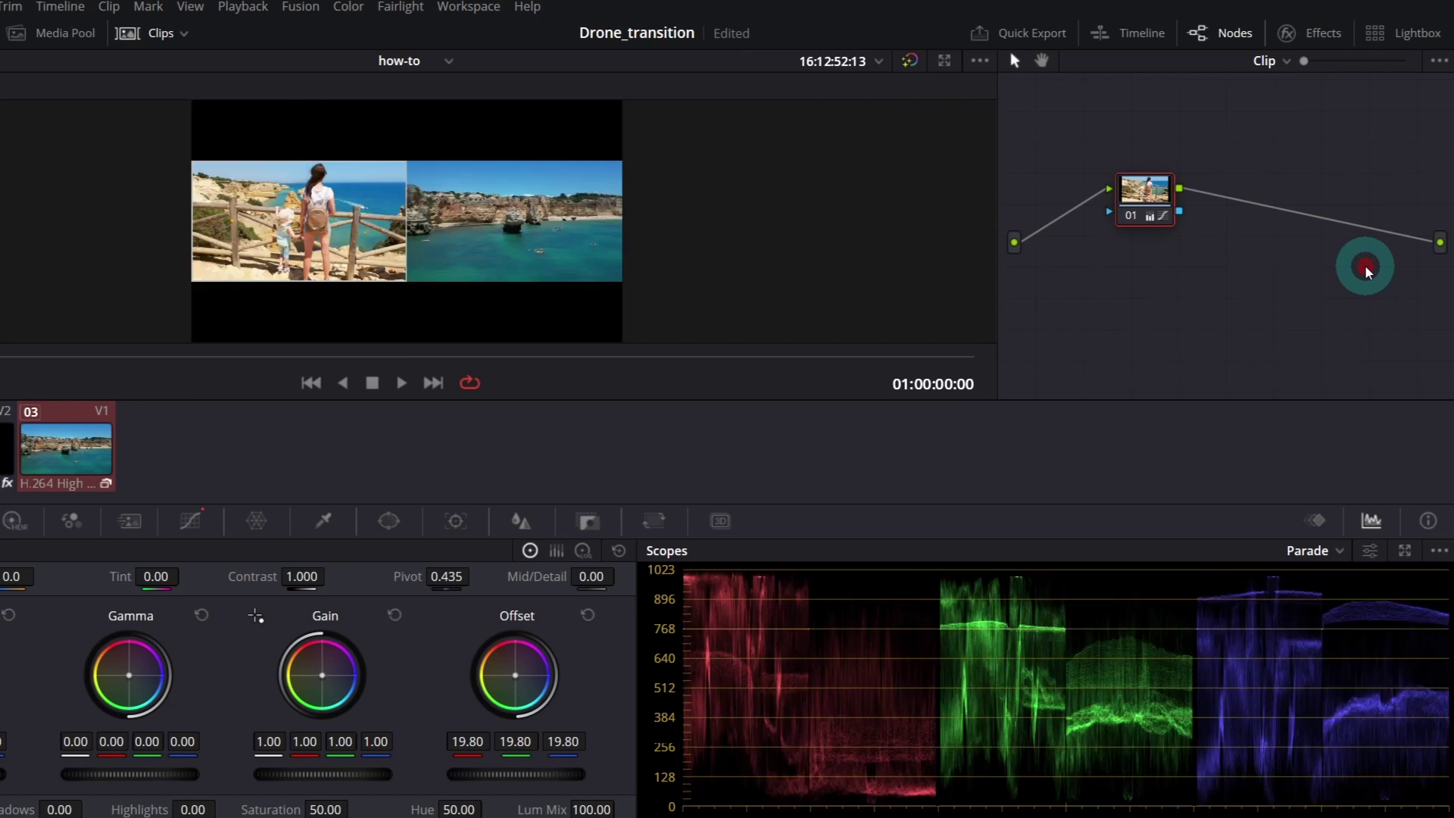
{"action": "scroll", "coordinate": [391, 218], "scroll_direction": "up", "scroll_amount": 3}
{"action": "scroll", "coordinate": [391, 218], "scroll_direction": "down", "scroll_amount": 2}
{"action": "scroll", "coordinate": [390, 218], "scroll_direction": "up", "scroll_amount": 3}
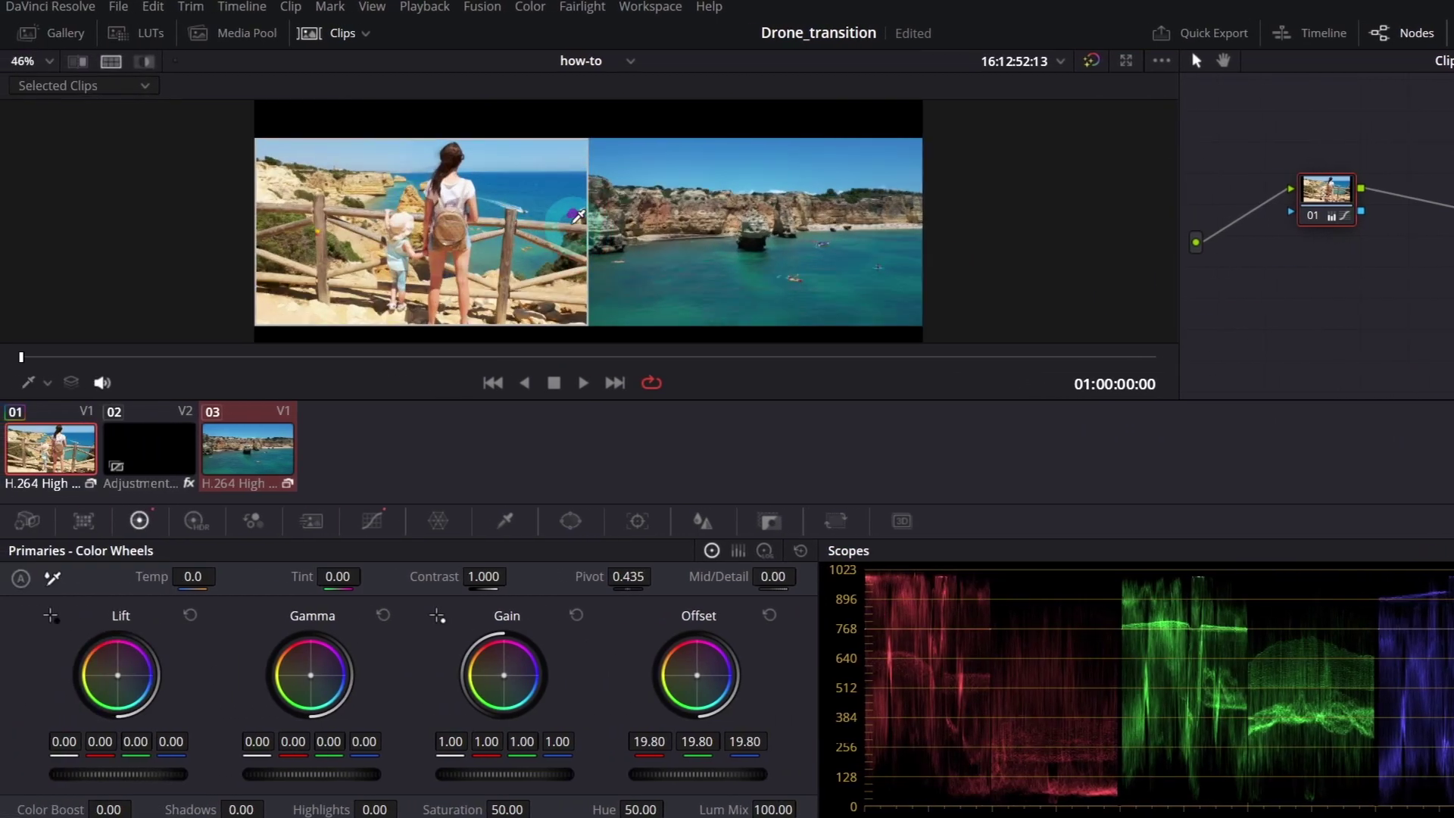
{"action": "scroll", "coordinate": [578, 216], "scroll_direction": "up", "scroll_amount": 1}
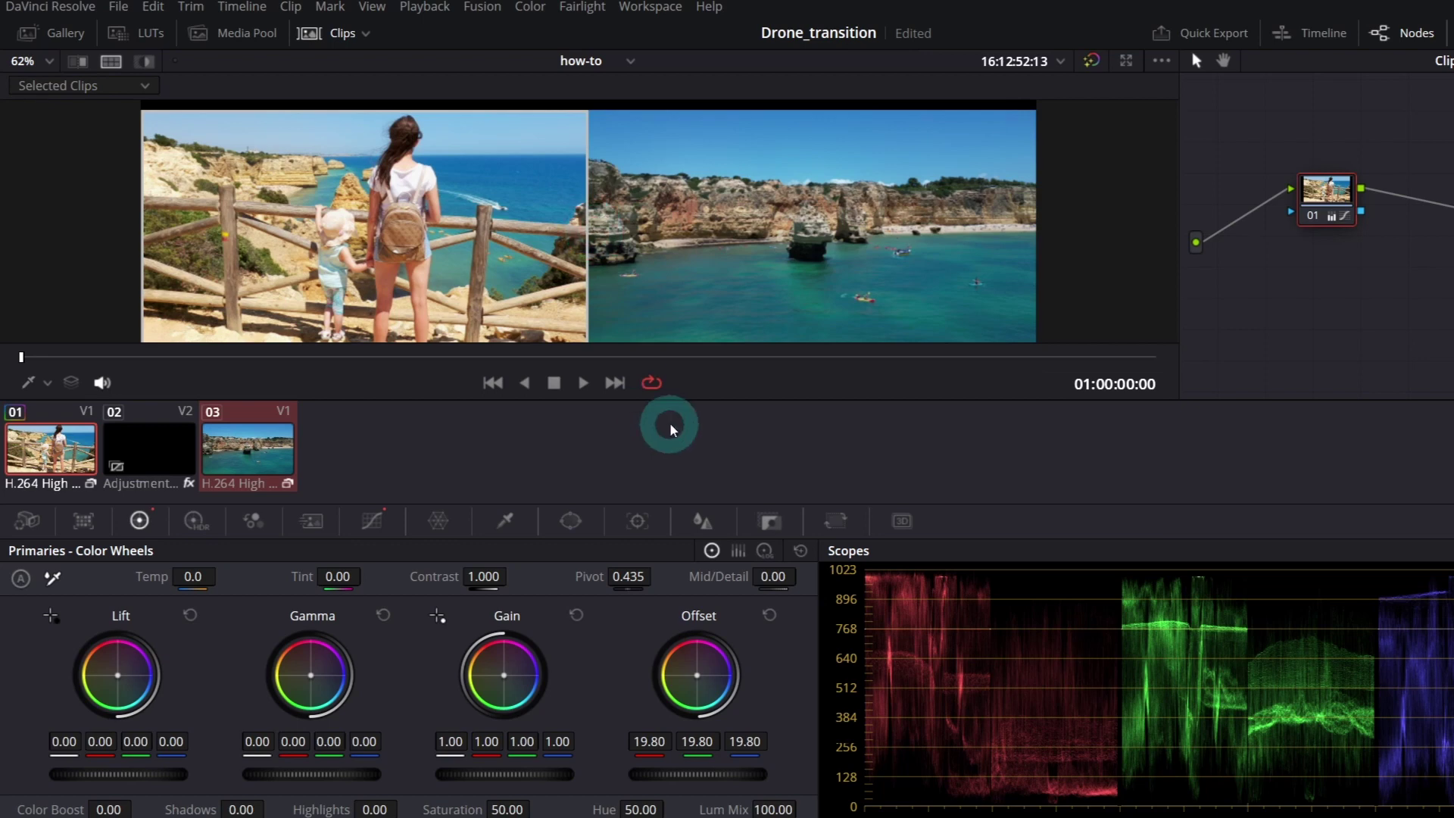
Add two serial nodes to the drone clip's grade and select node 02.
{"action": "left_click", "coordinate": [265, 450]}
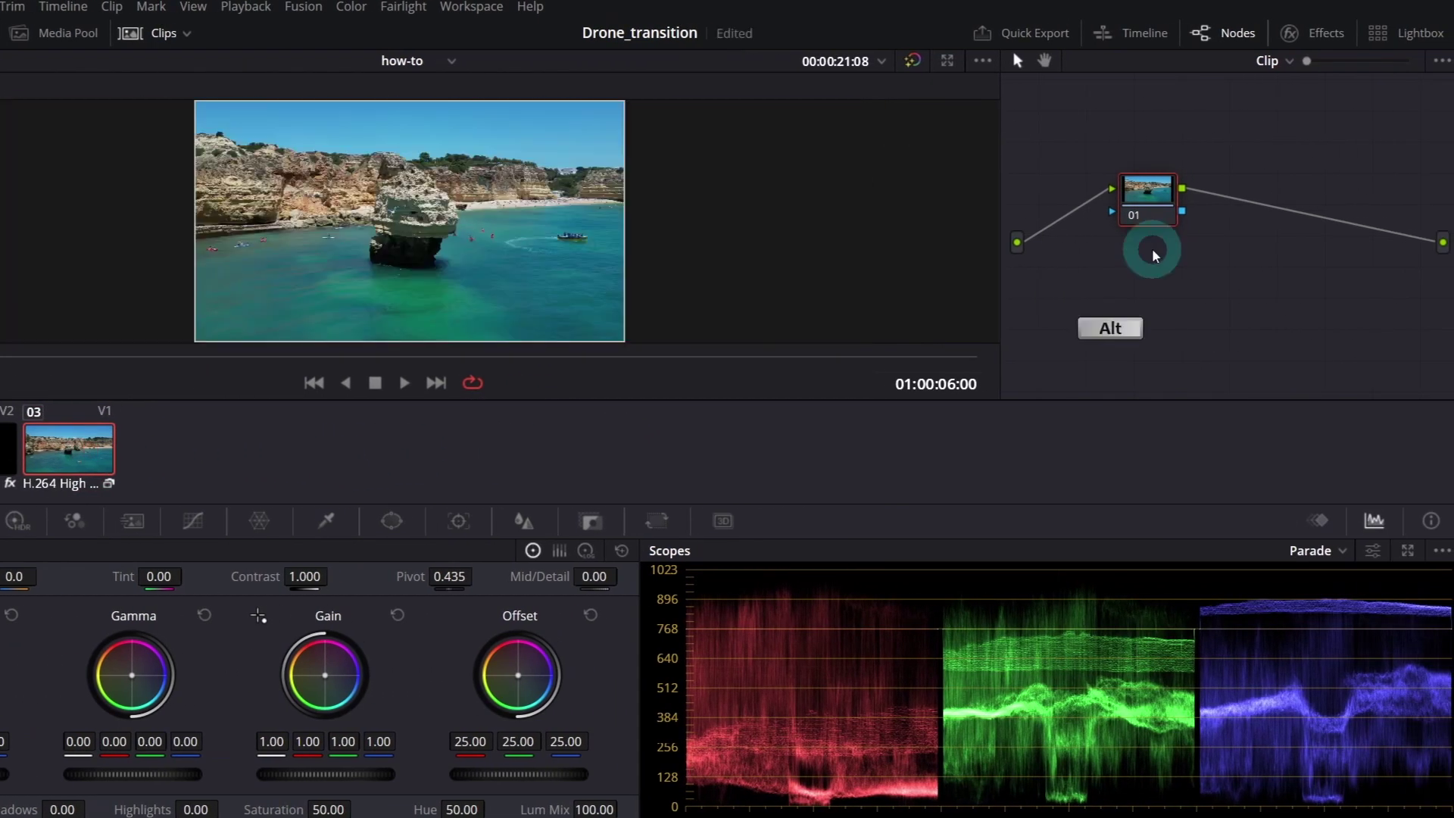
{"action": "key", "text": "alt+s"}
{"action": "key", "text": "alt+s"}
{"action": "left_click", "coordinate": [1242, 194]}
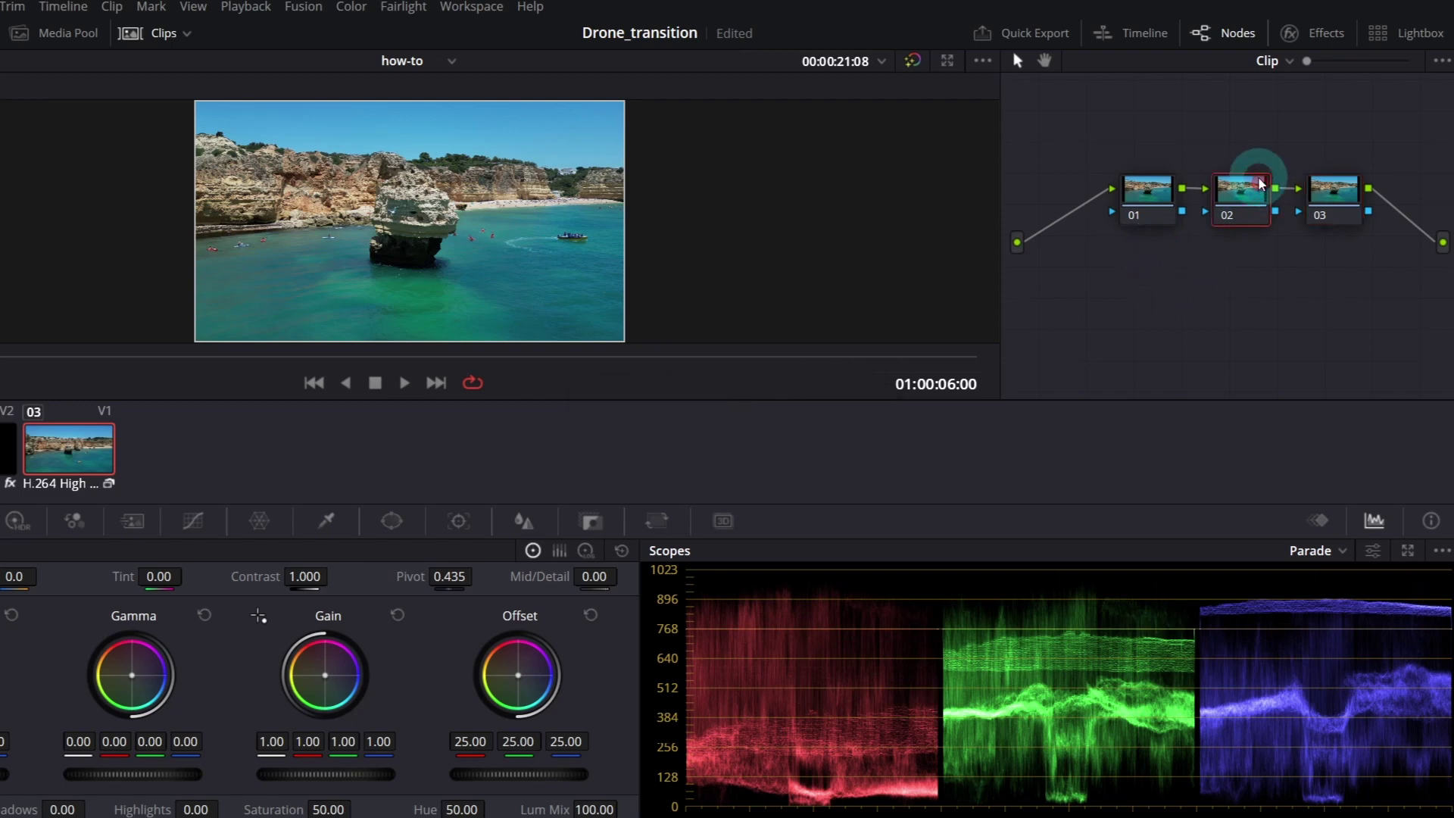
Isolate the drone clip's rocks in node 02 with the HSL Qualifier, adding further rock tones with the selection highlighted.
{"action": "scroll", "coordinate": [339, 189], "scroll_direction": "up", "scroll_amount": 5}
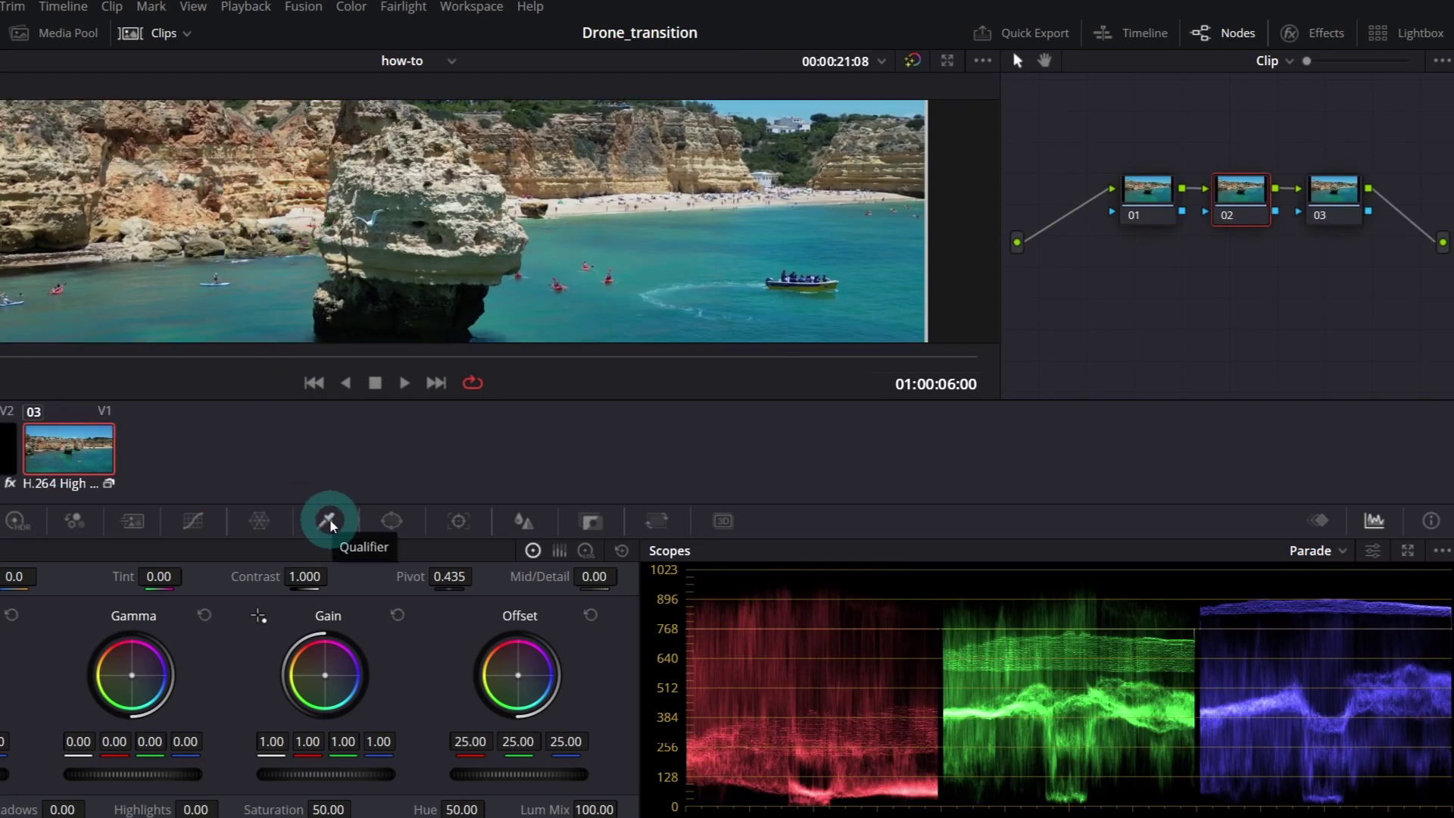
{"action": "left_click", "coordinate": [330, 521]}
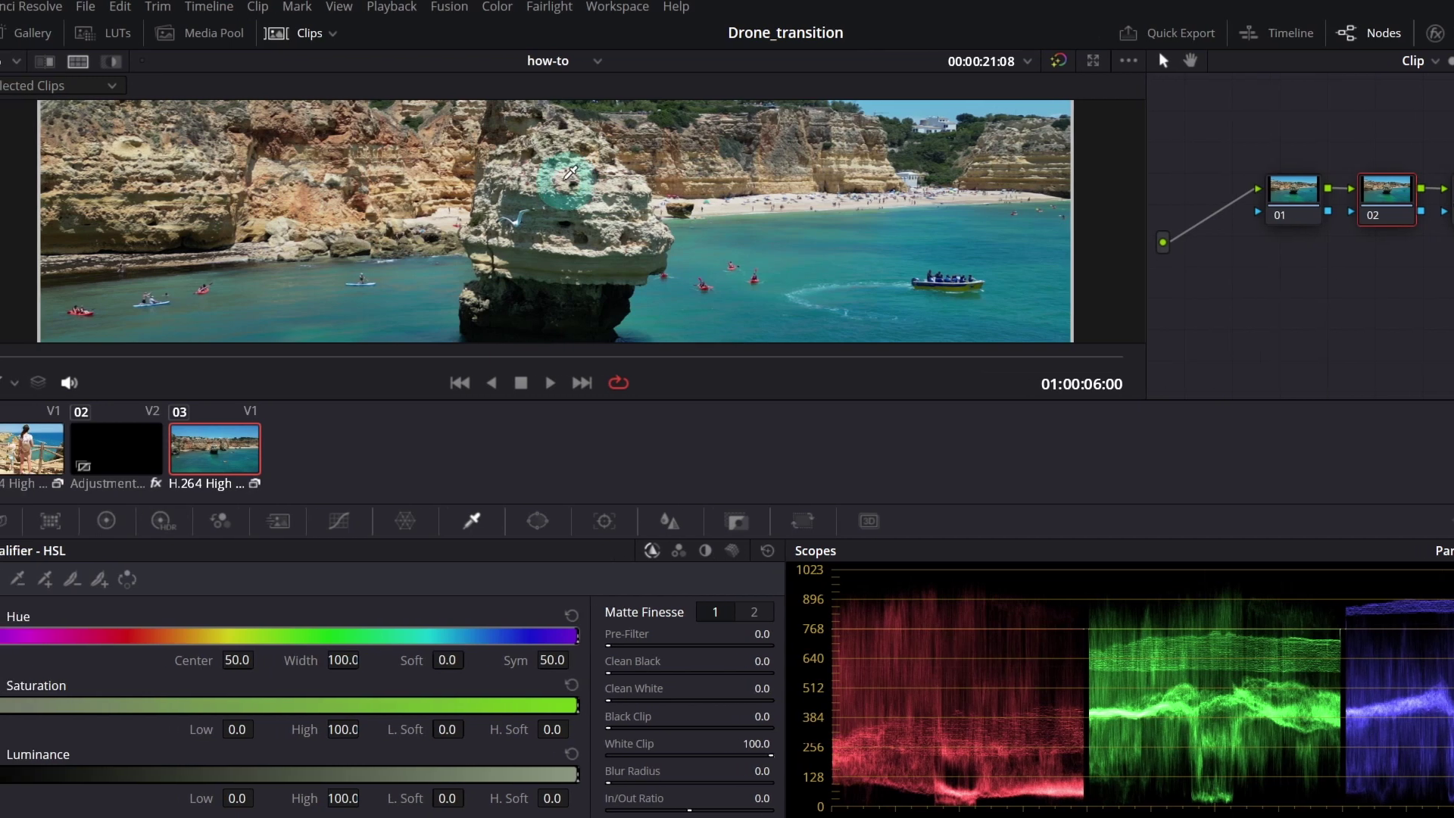
{"action": "left_click", "coordinate": [570, 172]}
{"action": "left_click", "coordinate": [111, 61]}
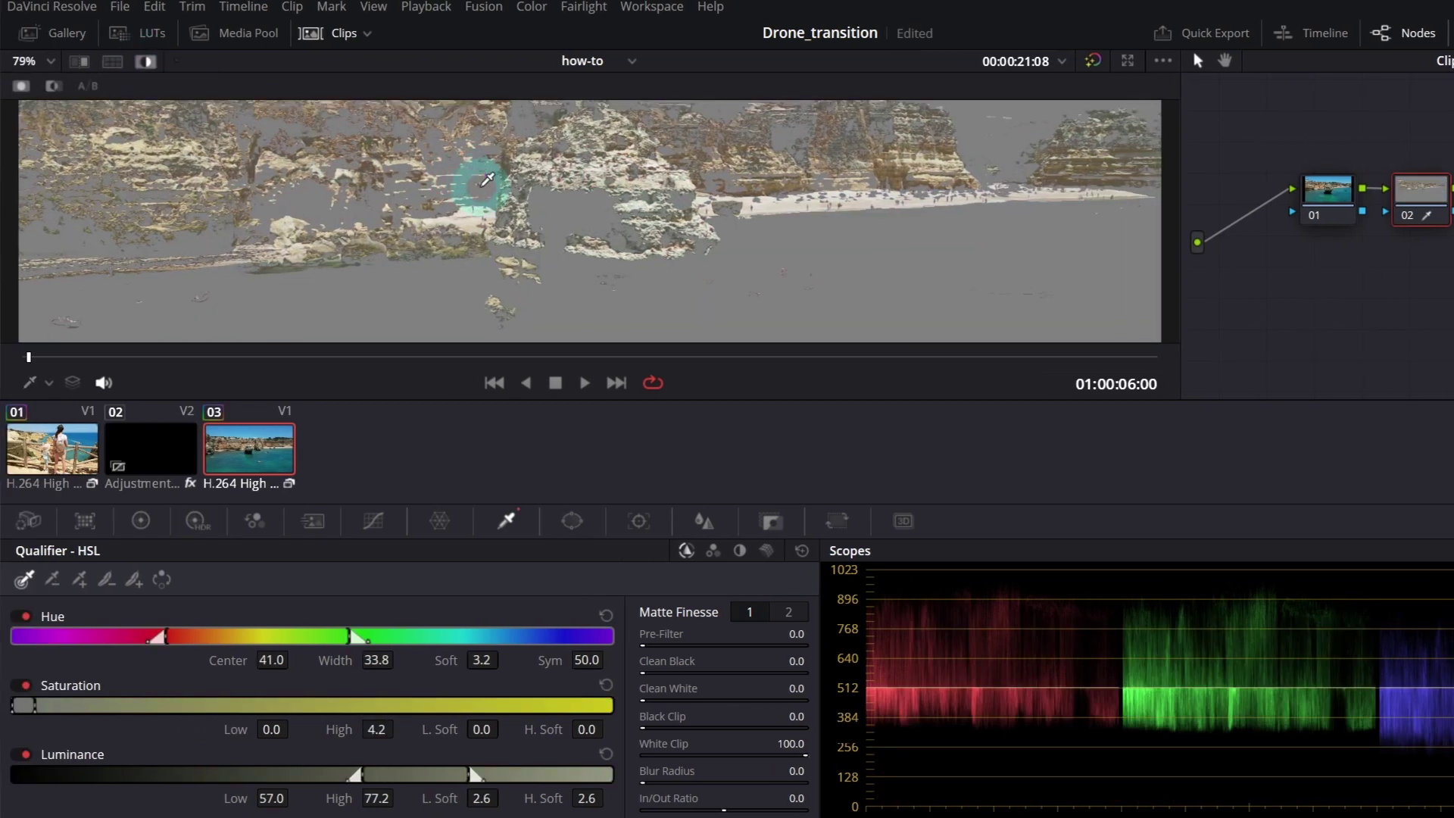
{"action": "scroll", "coordinate": [487, 180], "scroll_direction": "down", "scroll_amount": 4}
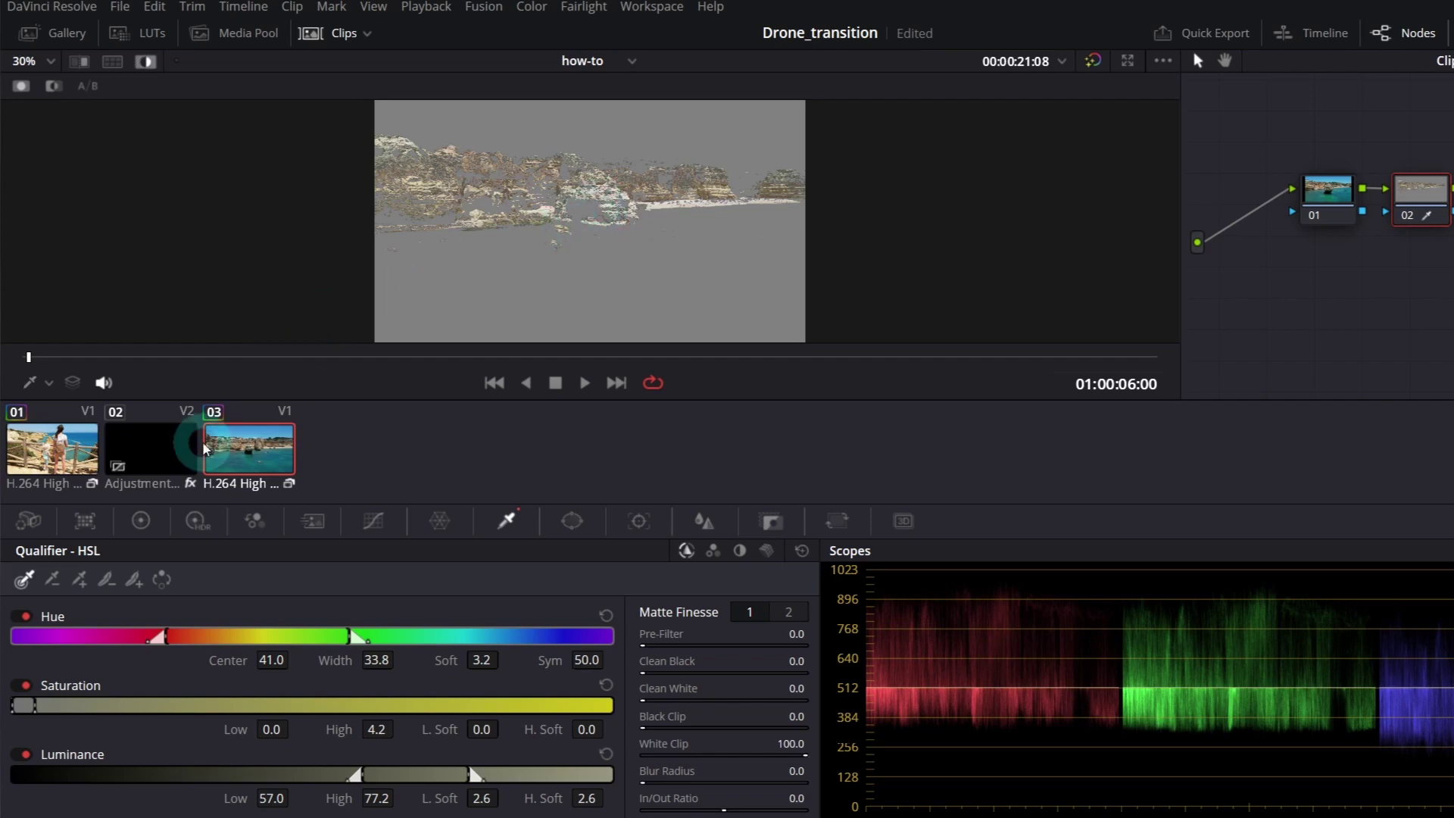
{"action": "left_click", "coordinate": [81, 579]}
{"action": "left_click", "coordinate": [590, 190]}
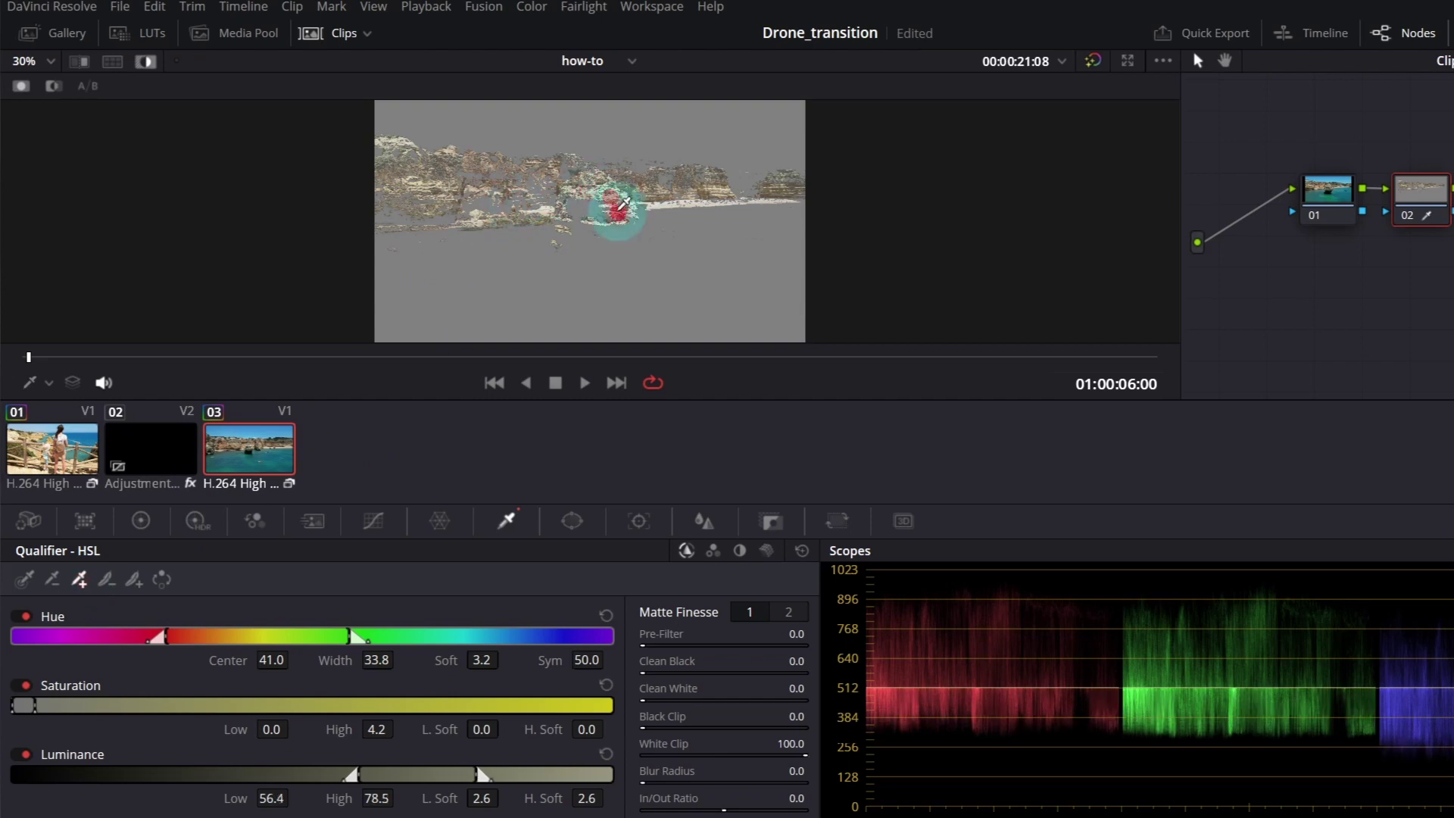
{"action": "left_click", "coordinate": [617, 214]}
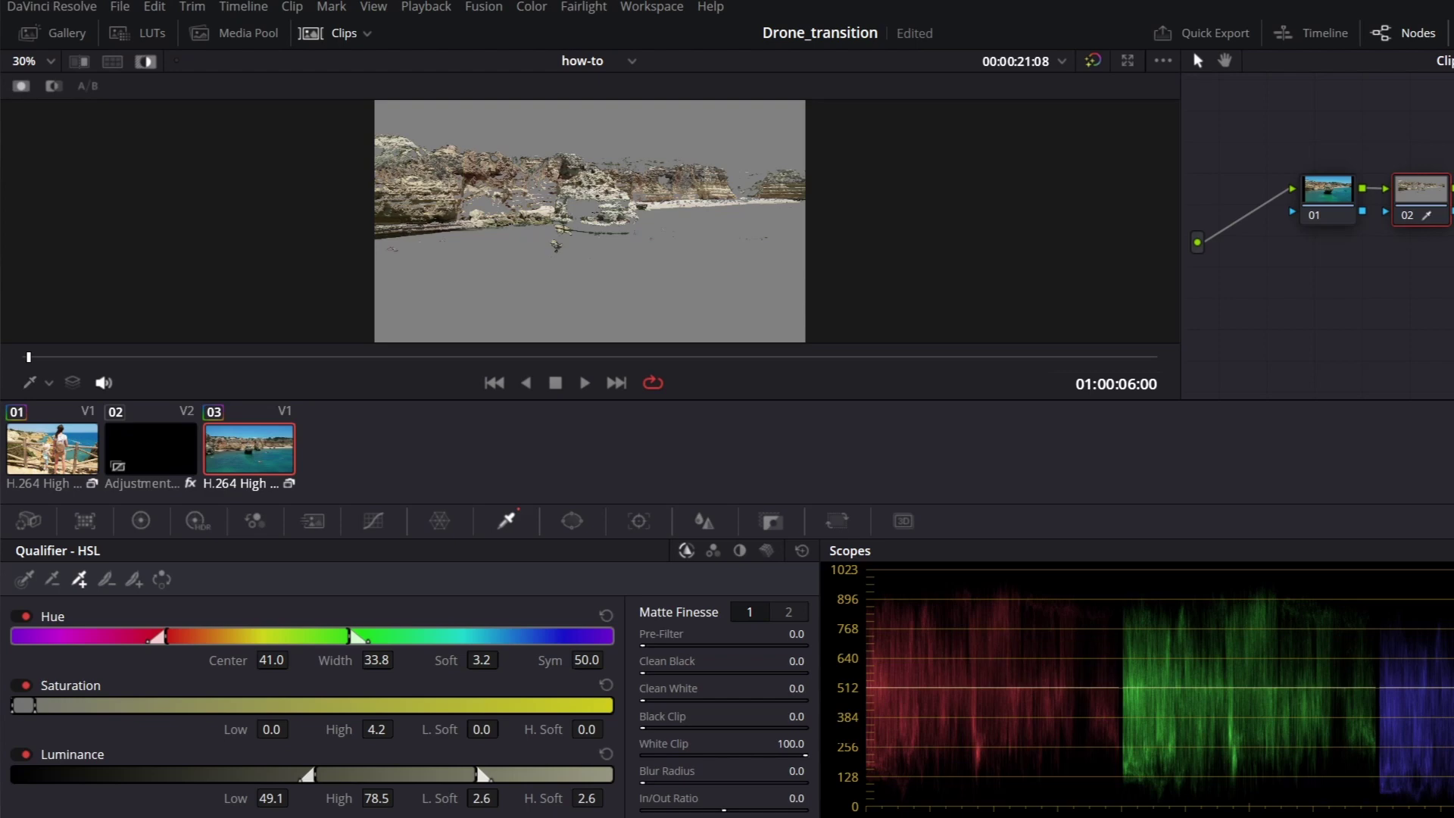
{"action": "left_click", "coordinate": [804, 269]}
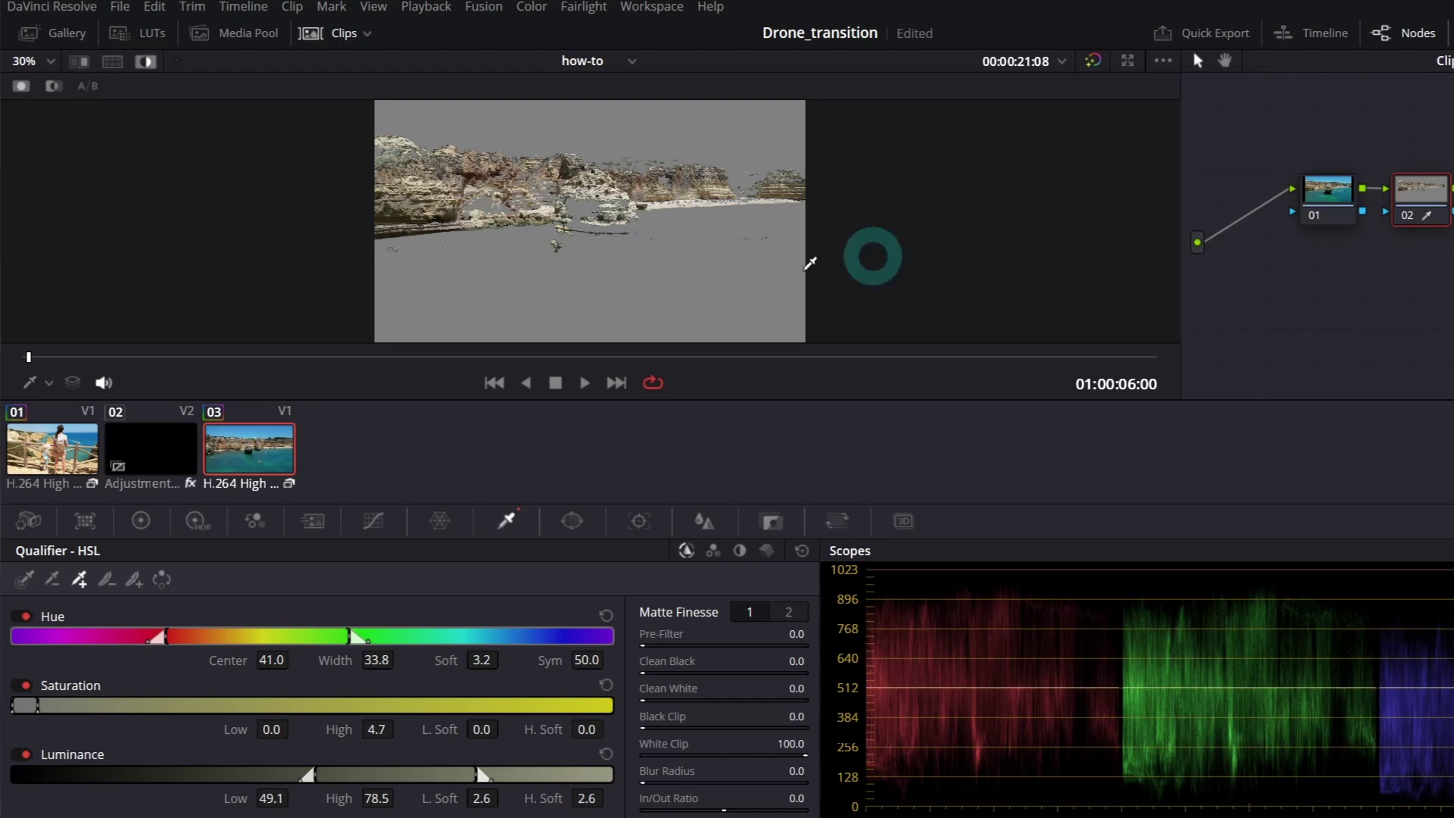
Warm the isolated rocks by raising node 02's Temp to about 420, and turn off the highlight.
{"action": "left_click", "coordinate": [141, 521]}
{"action": "left_click_drag", "start_coordinate": [193, 579], "coordinate": [226, 583]}
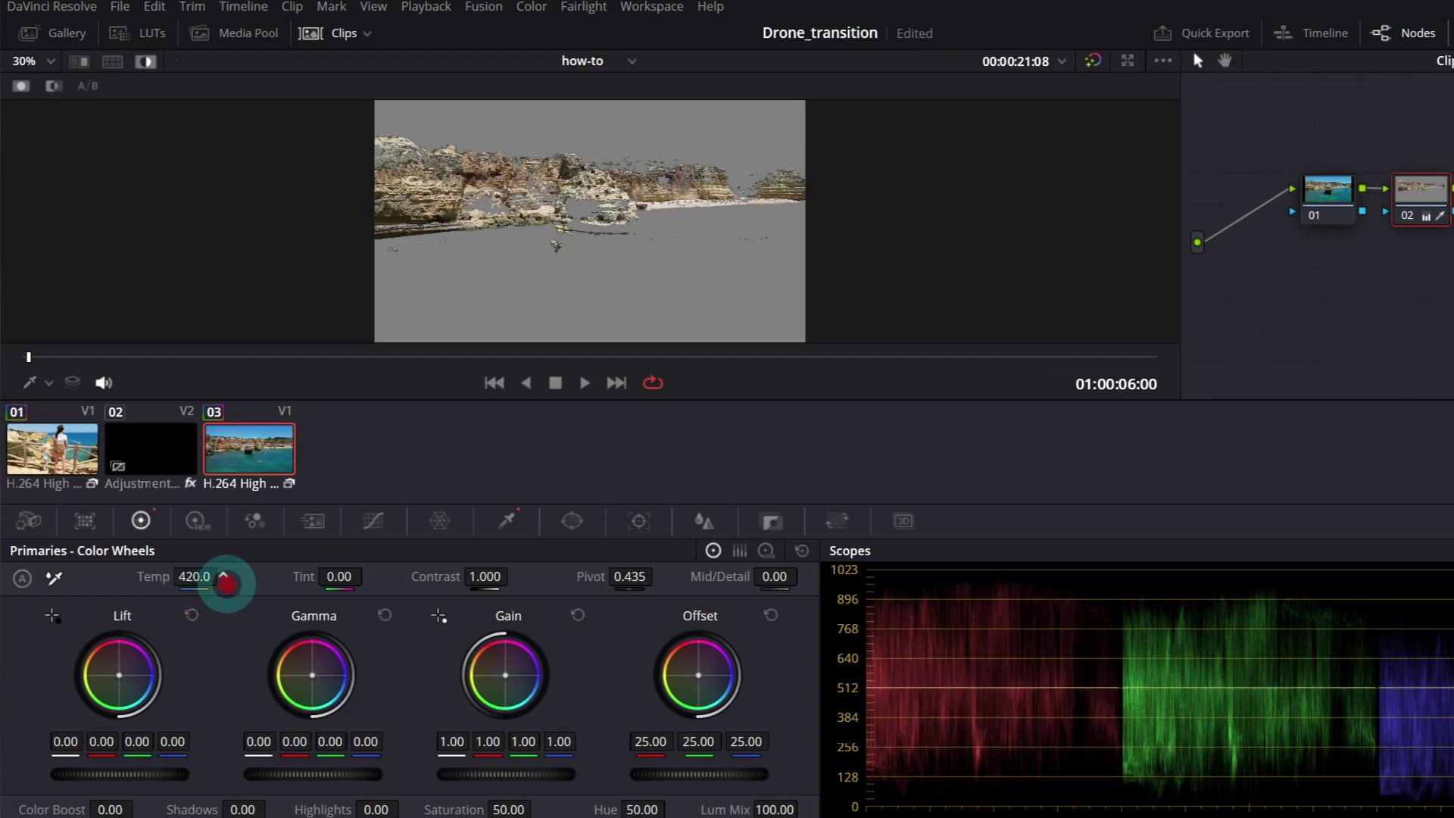
{"action": "left_click", "coordinate": [146, 65]}
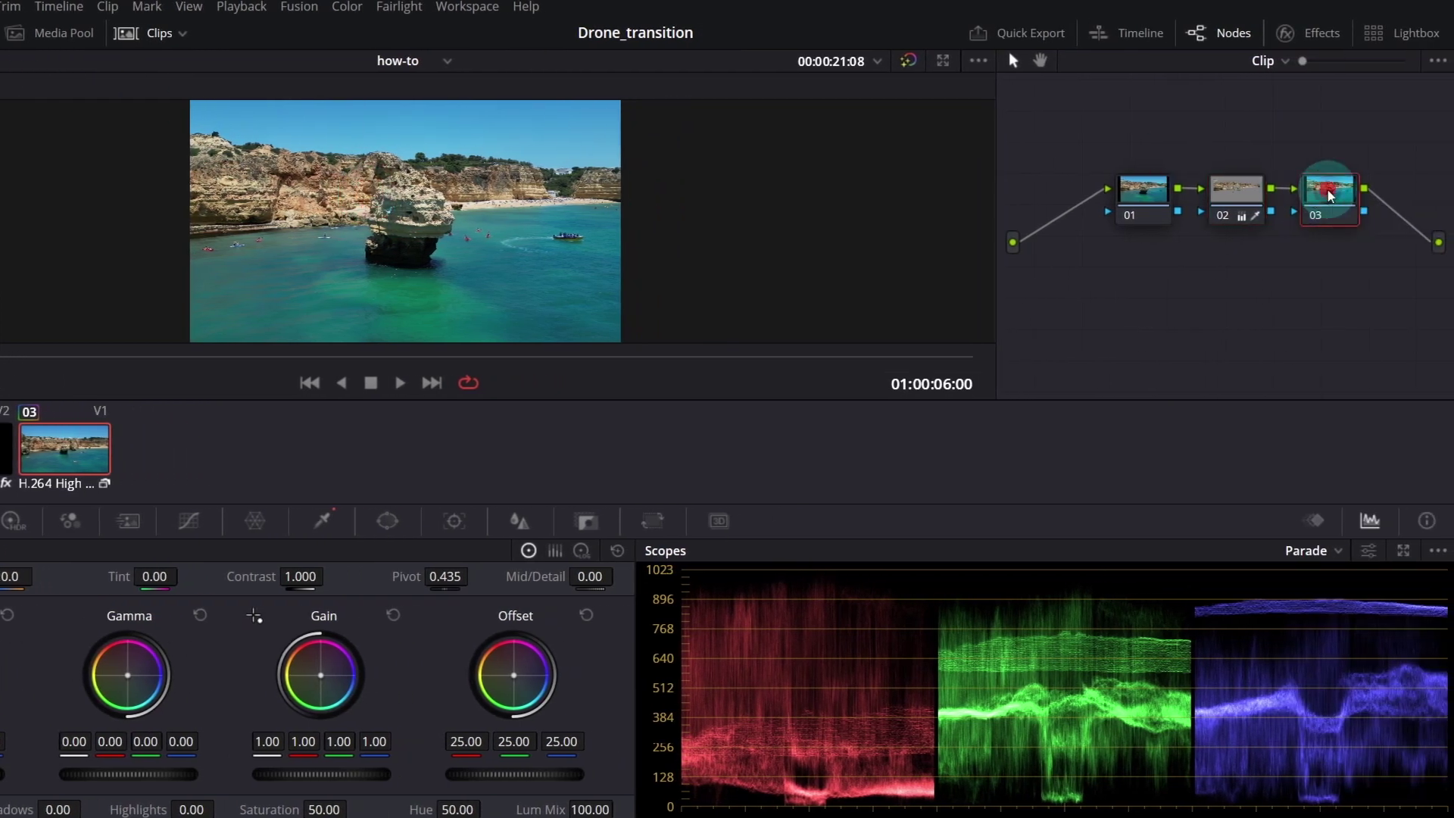
Isolate the drone clip's blue sky in node 03 with the HSL Qualifier, sampling the sky and adding further blue tones.
{"action": "left_click", "coordinate": [321, 521]}
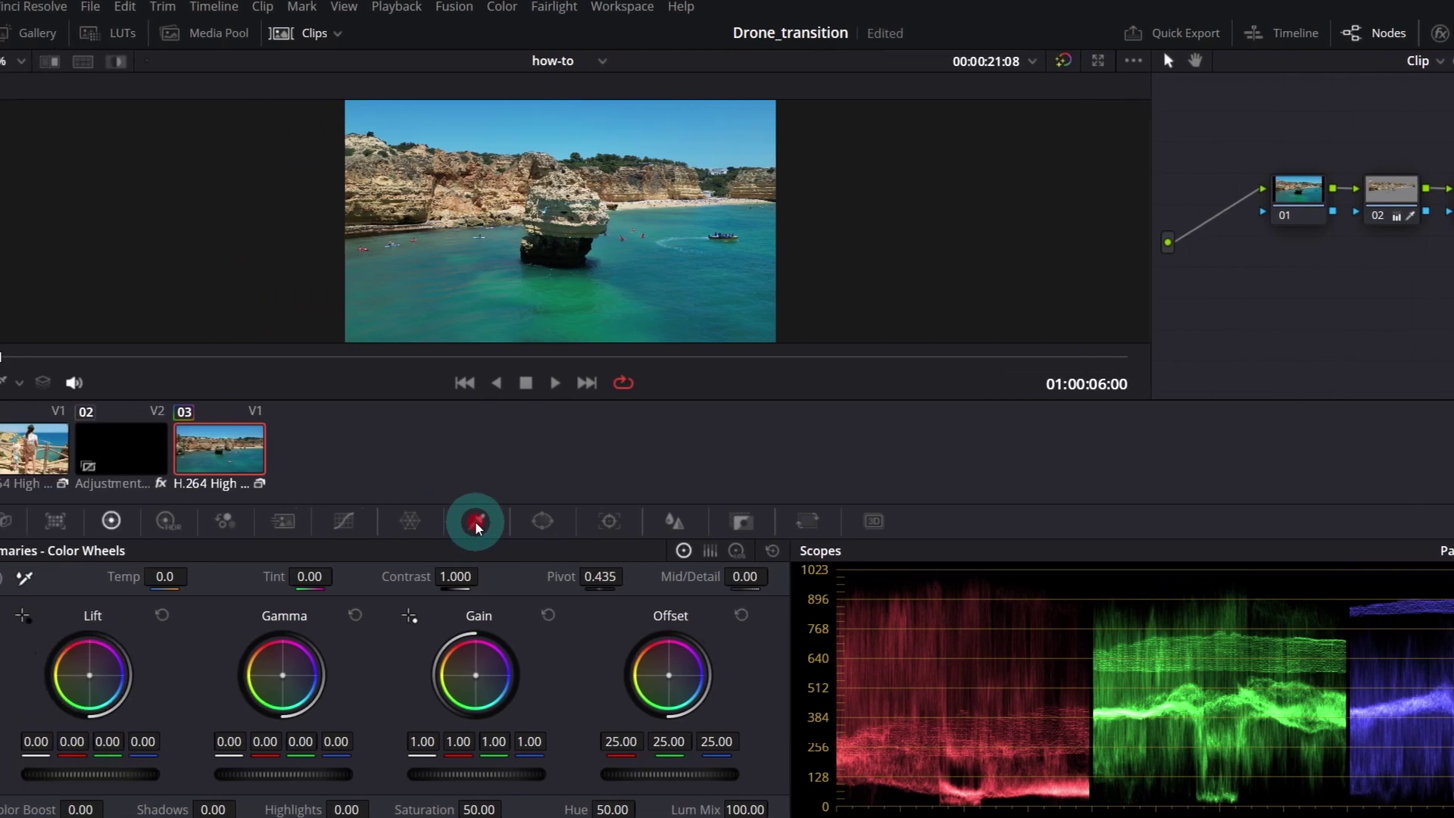
{"action": "left_click", "coordinate": [601, 115]}
{"action": "left_click", "coordinate": [143, 61]}
{"action": "scroll", "coordinate": [565, 156], "scroll_direction": "up", "scroll_amount": 1}
{"action": "mouse_move", "coordinate": [565, 156]}
{"action": "left_mouse_down"}
{"action": "mouse_move", "coordinate": [437, 204]}
{"action": "mouse_move", "coordinate": [508, 239]}
{"action": "mouse_move", "coordinate": [660, 255]}
{"action": "left_mouse_up"}
{"action": "left_click", "coordinate": [77, 580]}
{"action": "left_click", "coordinate": [512, 244]}
{"action": "scroll", "coordinate": [539, 234], "scroll_direction": "down", "scroll_amount": 1}
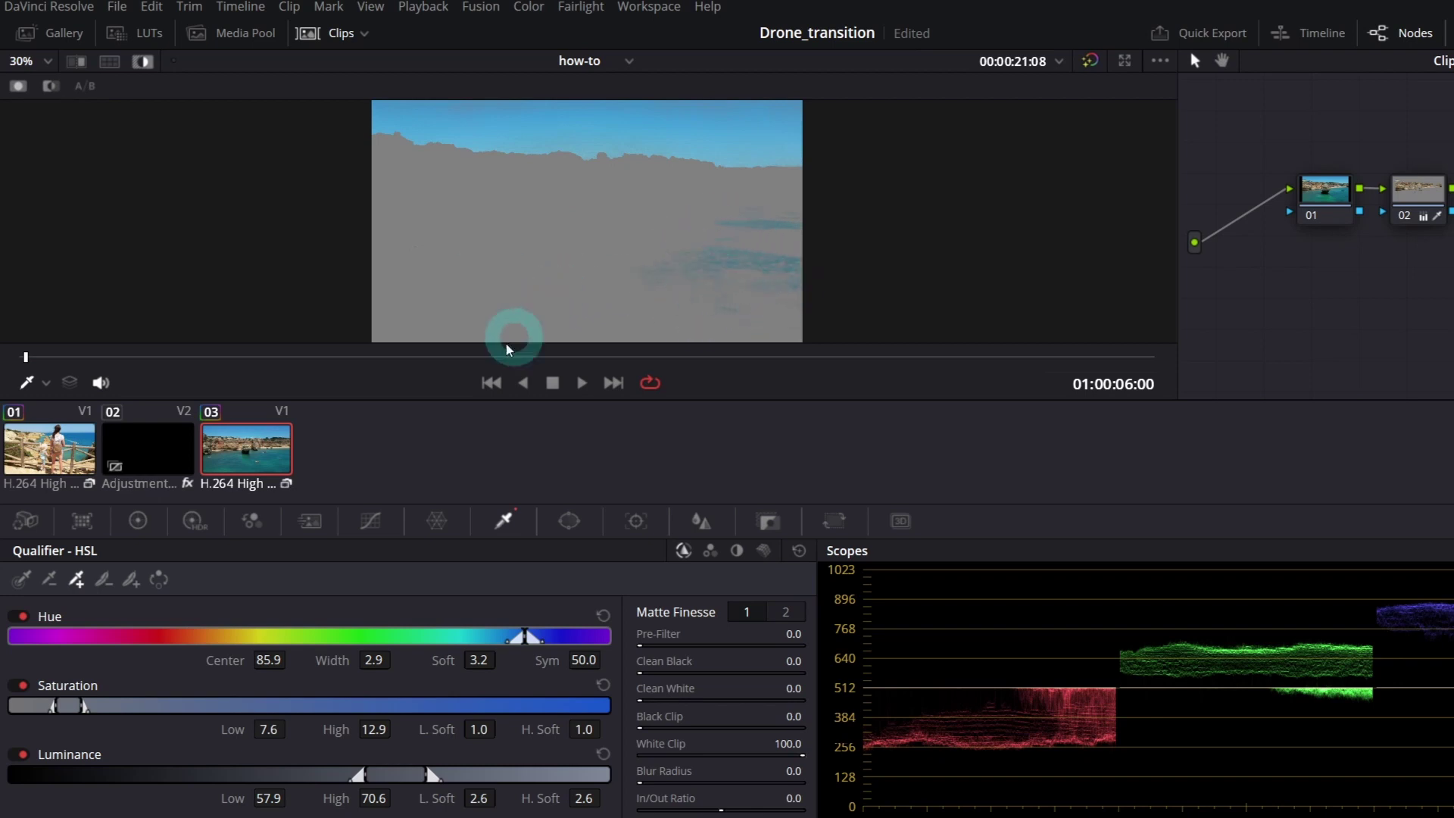
Set node 03's Color Boost to -36.50, turn off the highlight, and toggle the node to check its effect.
{"action": "left_click", "coordinate": [137, 523]}
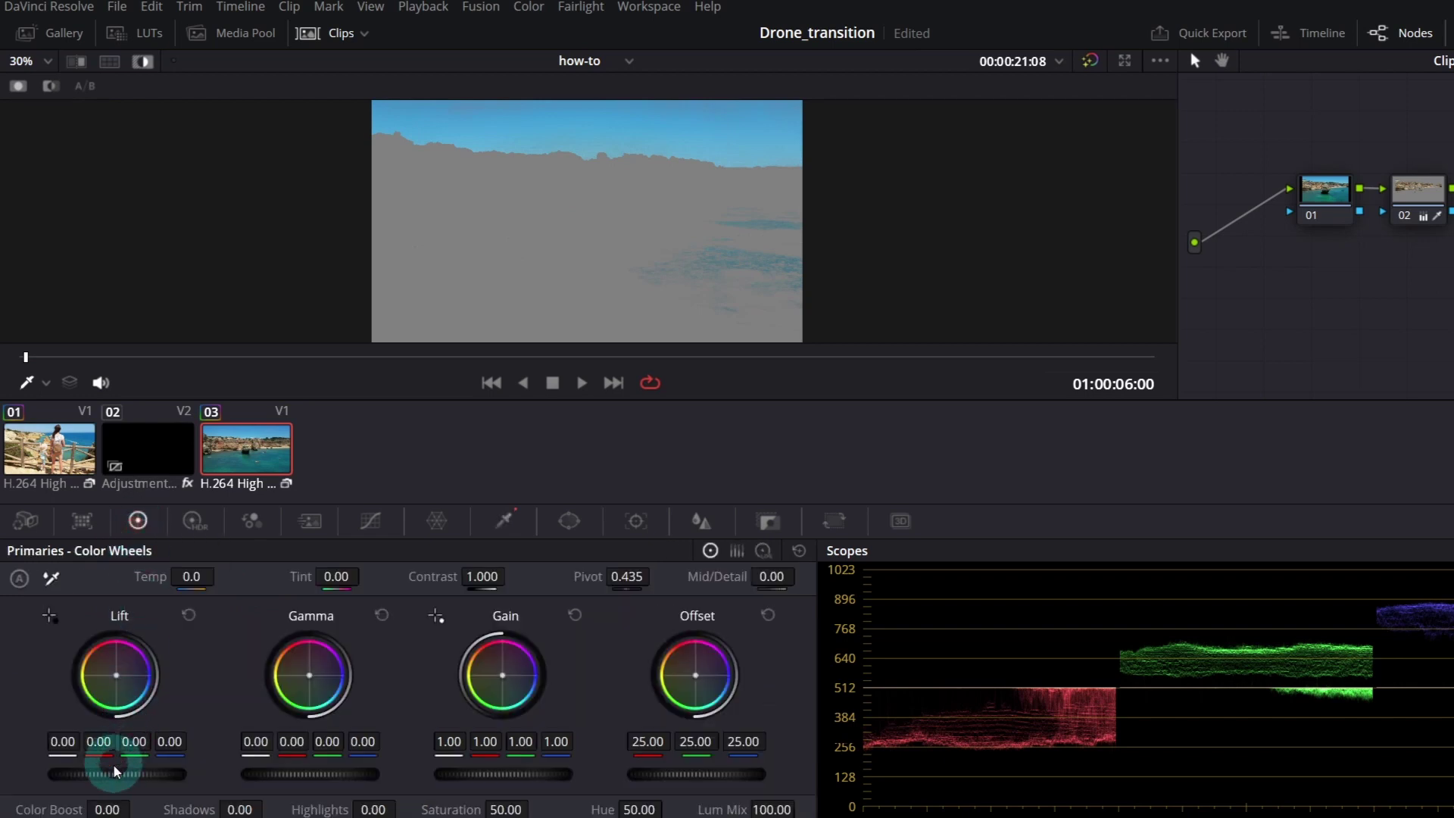
{"action": "left_click_drag", "start_coordinate": [107, 809], "coordinate": [78, 808]}
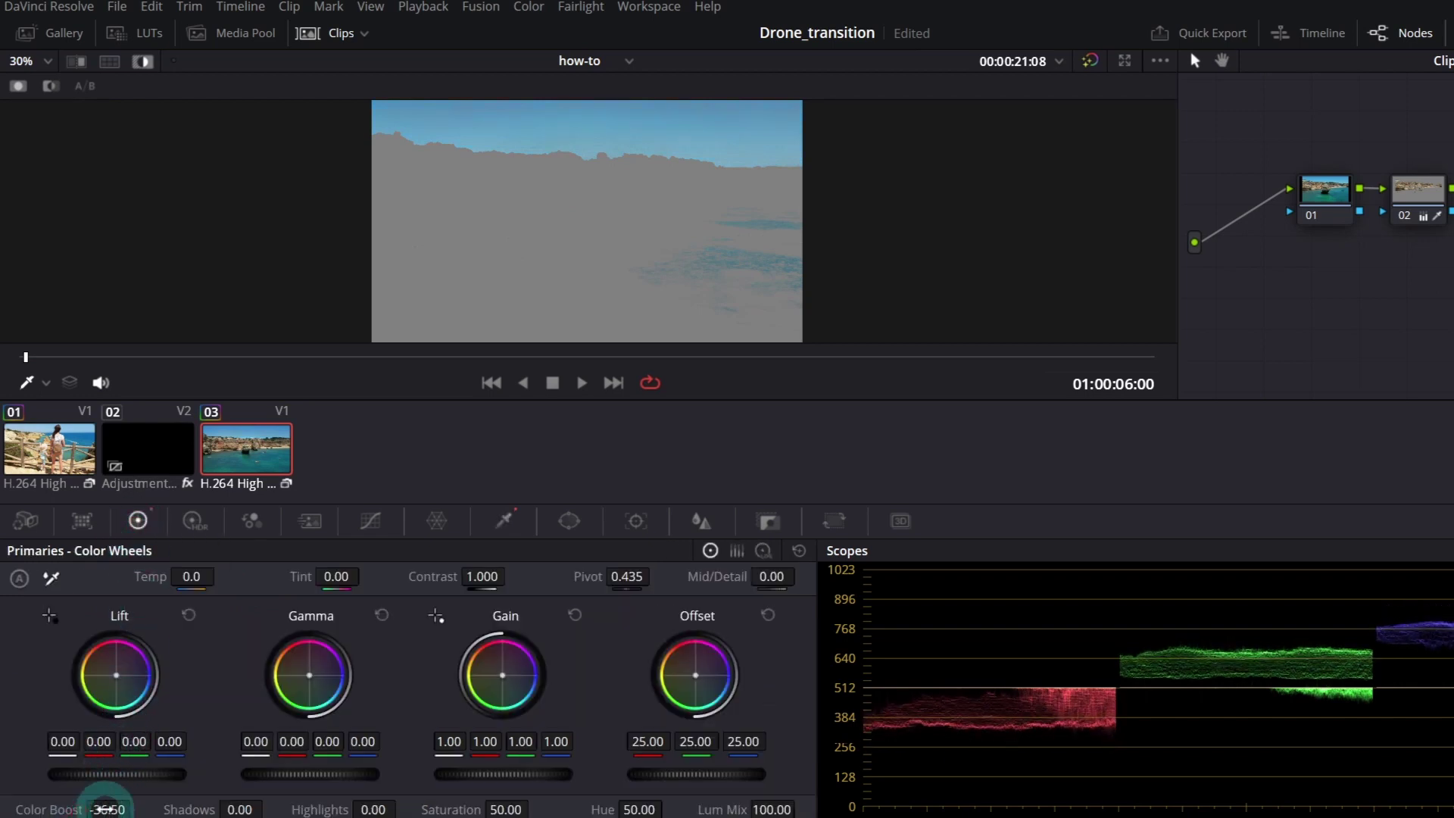
{"action": "left_click", "coordinate": [141, 60]}
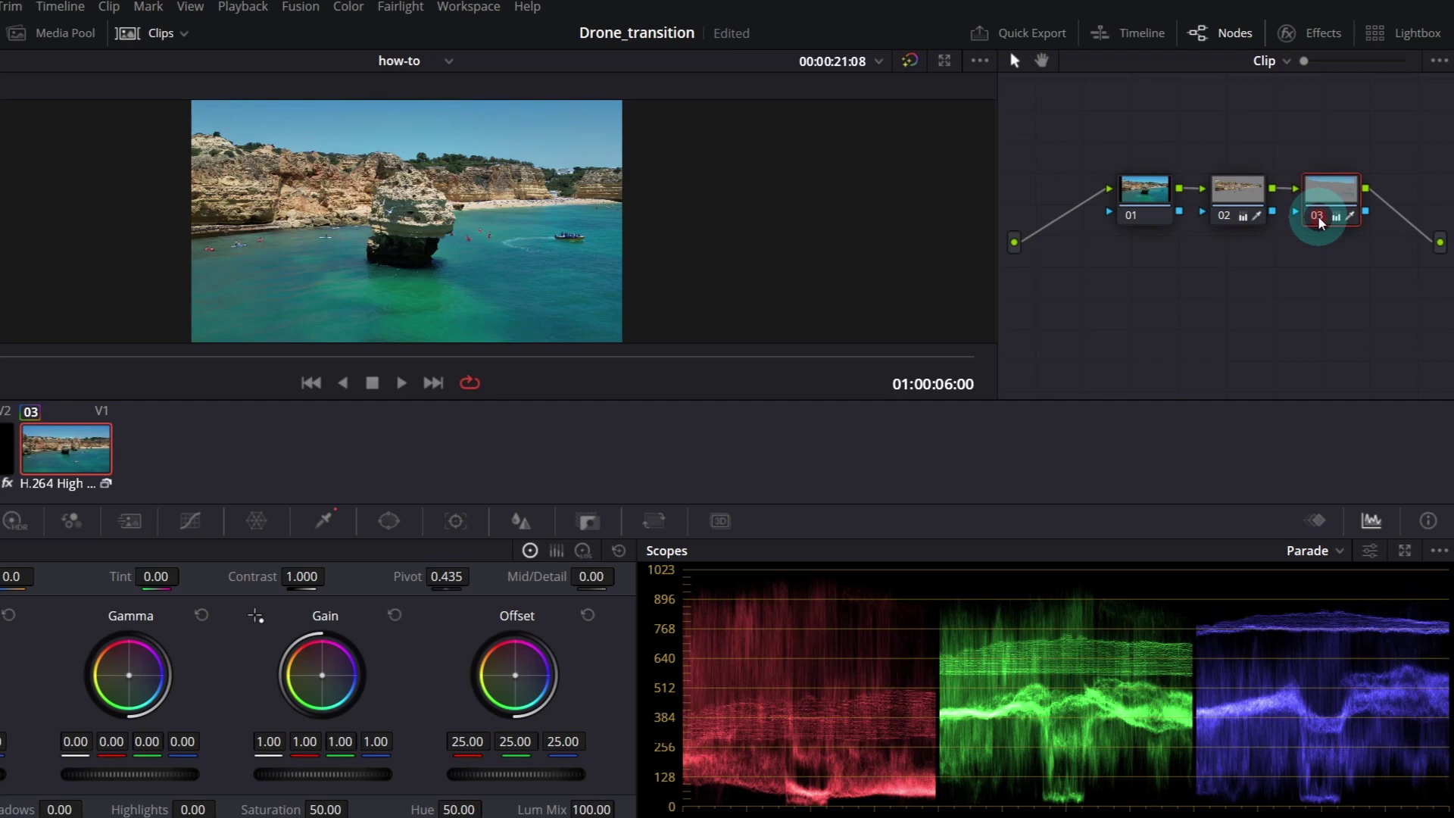
{"action": "left_click", "coordinate": [1318, 217]}
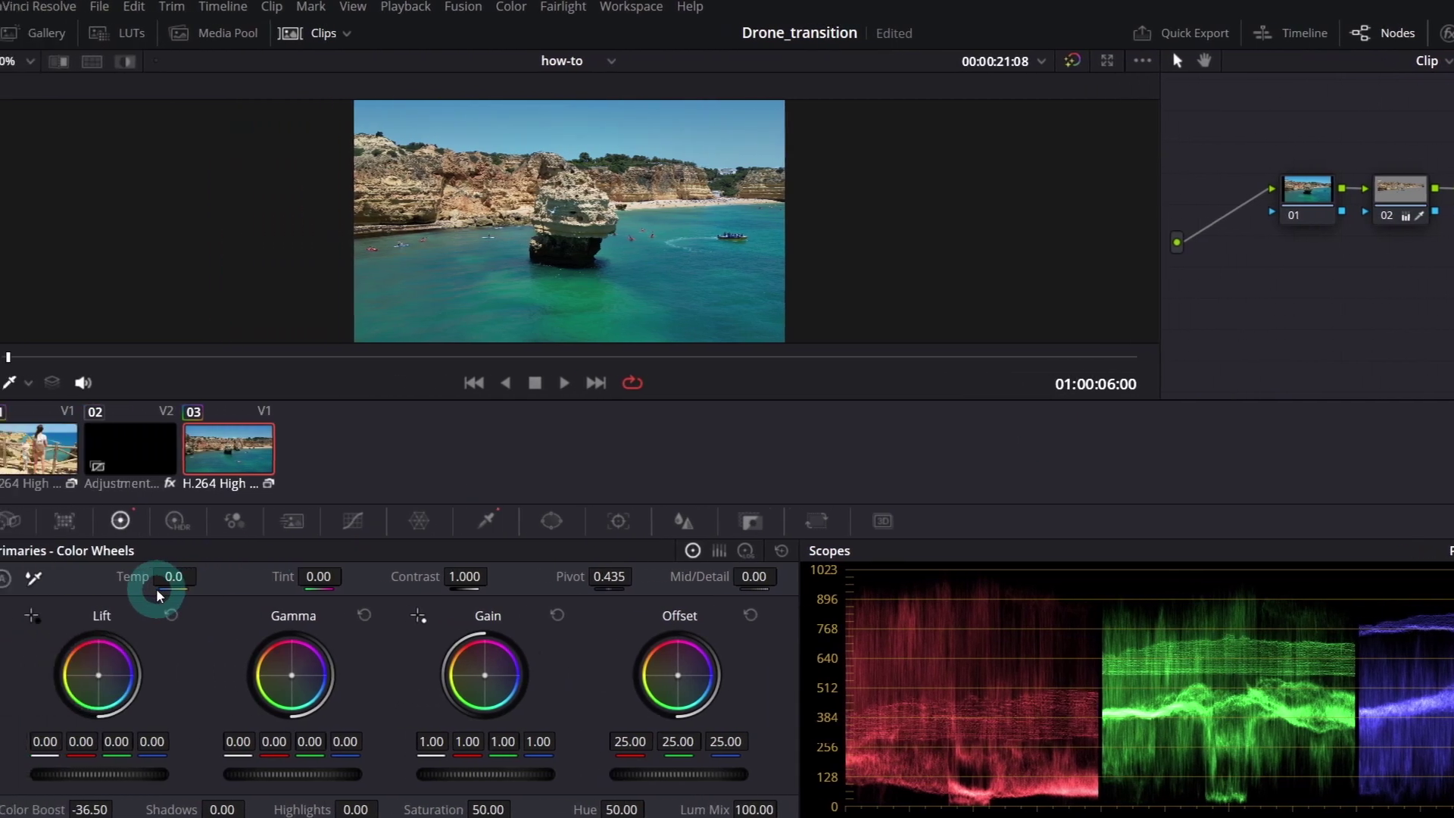
Compare the graded drone clip with the handheld clip in a split screen of both selected clips.
{"action": "left_click", "coordinate": [47, 448], "text": "ctrl"}
{"action": "left_click", "coordinate": [1158, 61]}
{"action": "left_click", "coordinate": [1288, 150]}
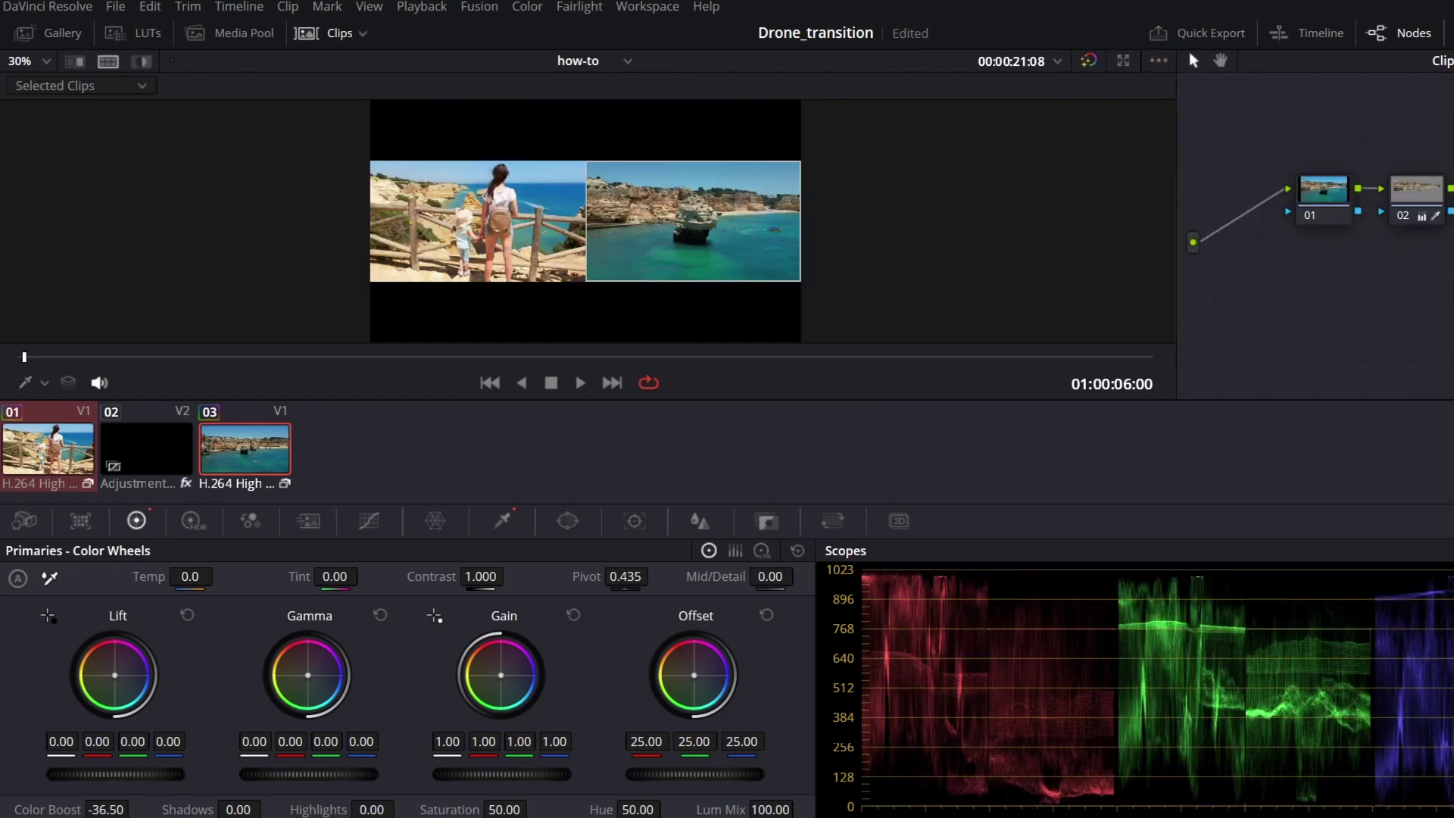
Shift the drone clip's blue sky in node 03 with the Color Warper to about Hue 0.22 and Sat 0.76.
{"action": "scroll", "coordinate": [623, 209], "scroll_direction": "up", "scroll_amount": 5, "text": "ctrl"}
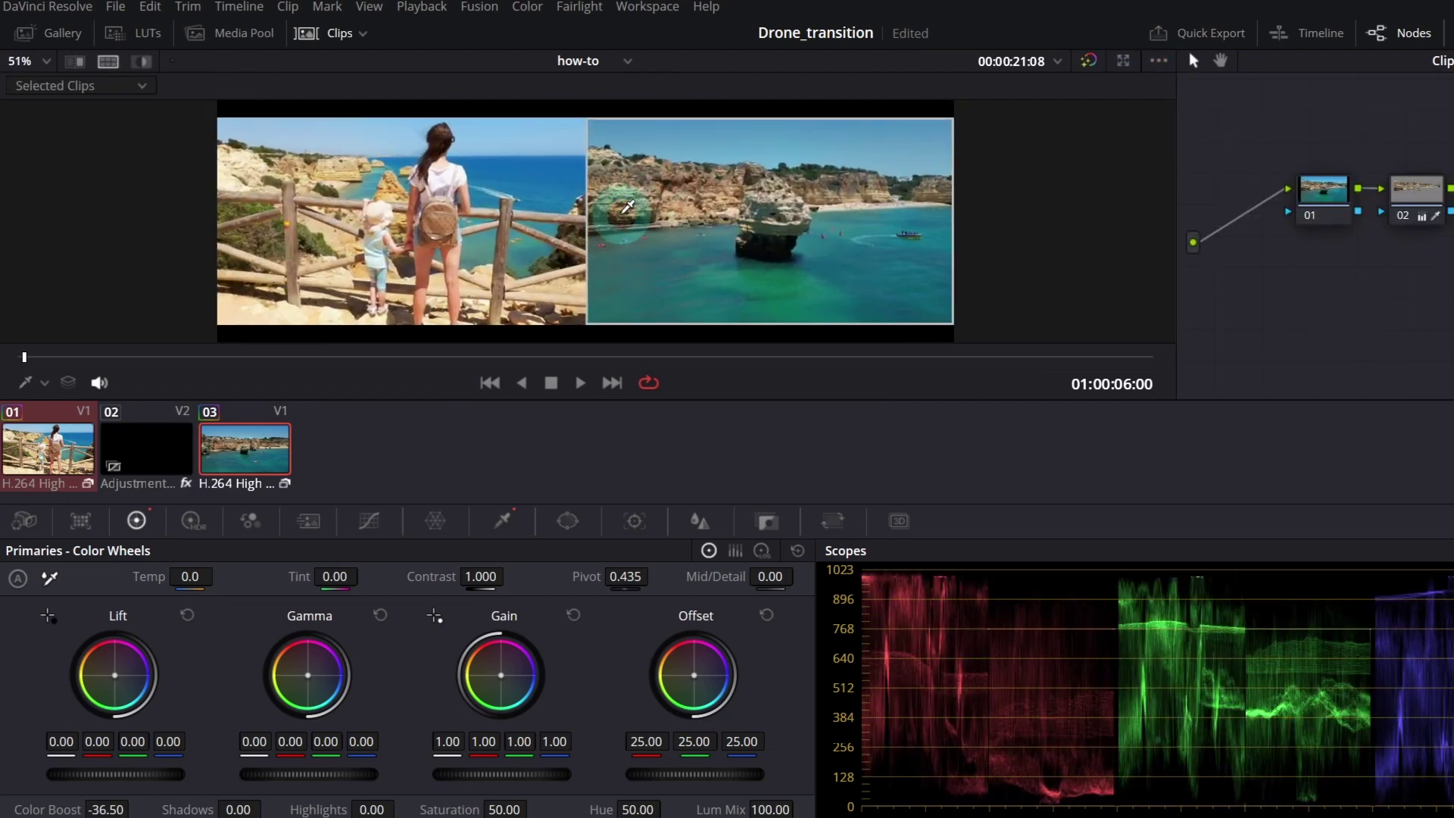
{"action": "scroll", "coordinate": [625, 206], "scroll_direction": "up", "scroll_amount": 1, "text": "ctrl"}
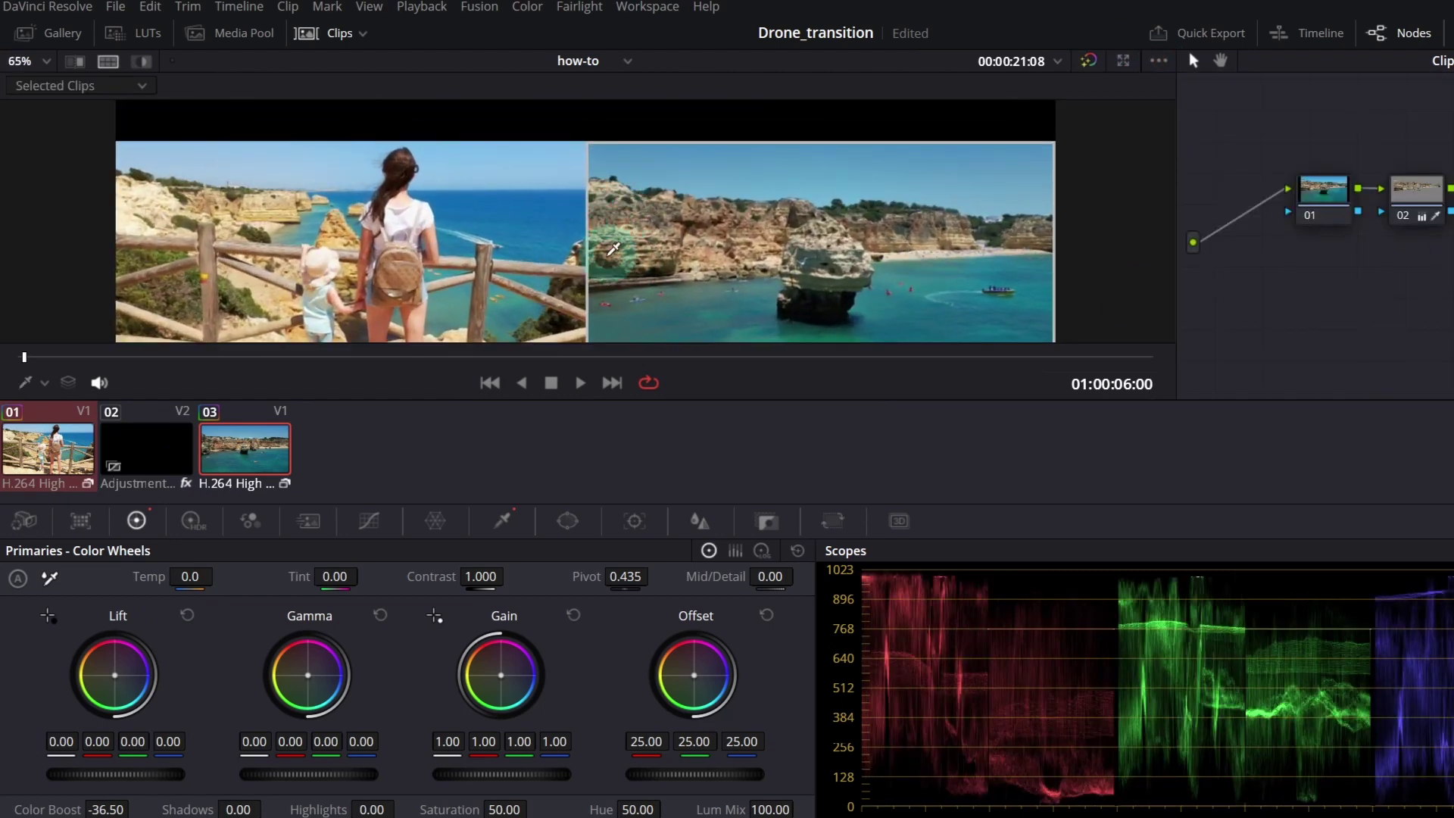
{"action": "left_click", "coordinate": [435, 520]}
{"action": "left_click_drag", "start_coordinate": [389, 676], "coordinate": [334, 623]}
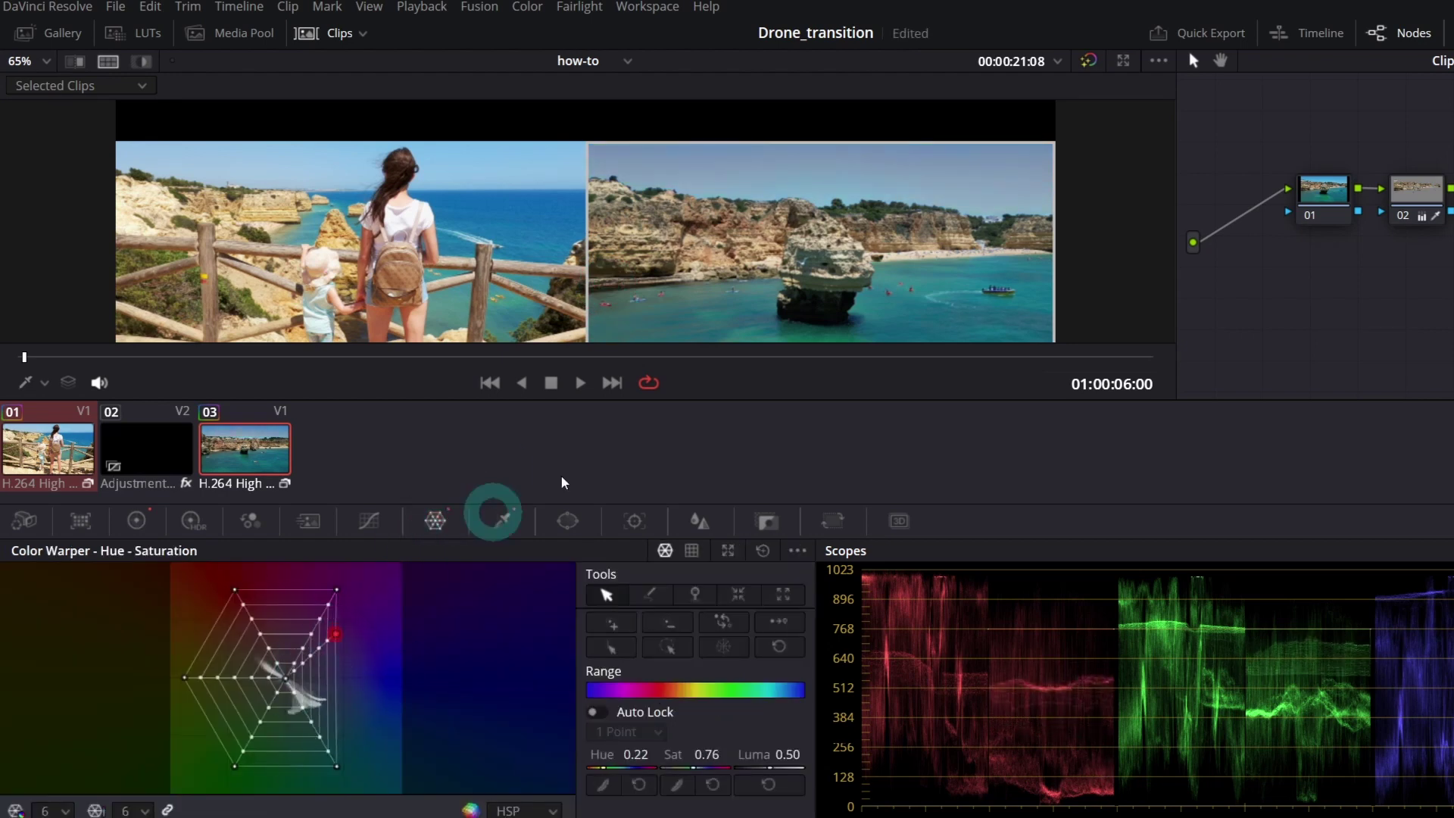
Brighten and warm the drone clip in node 01 by raising all Offset channels to 36.45 and Temp to 130.
{"action": "left_click", "coordinate": [1329, 193]}
{"action": "scroll", "coordinate": [958, 227], "scroll_direction": "down", "scroll_amount": 1}
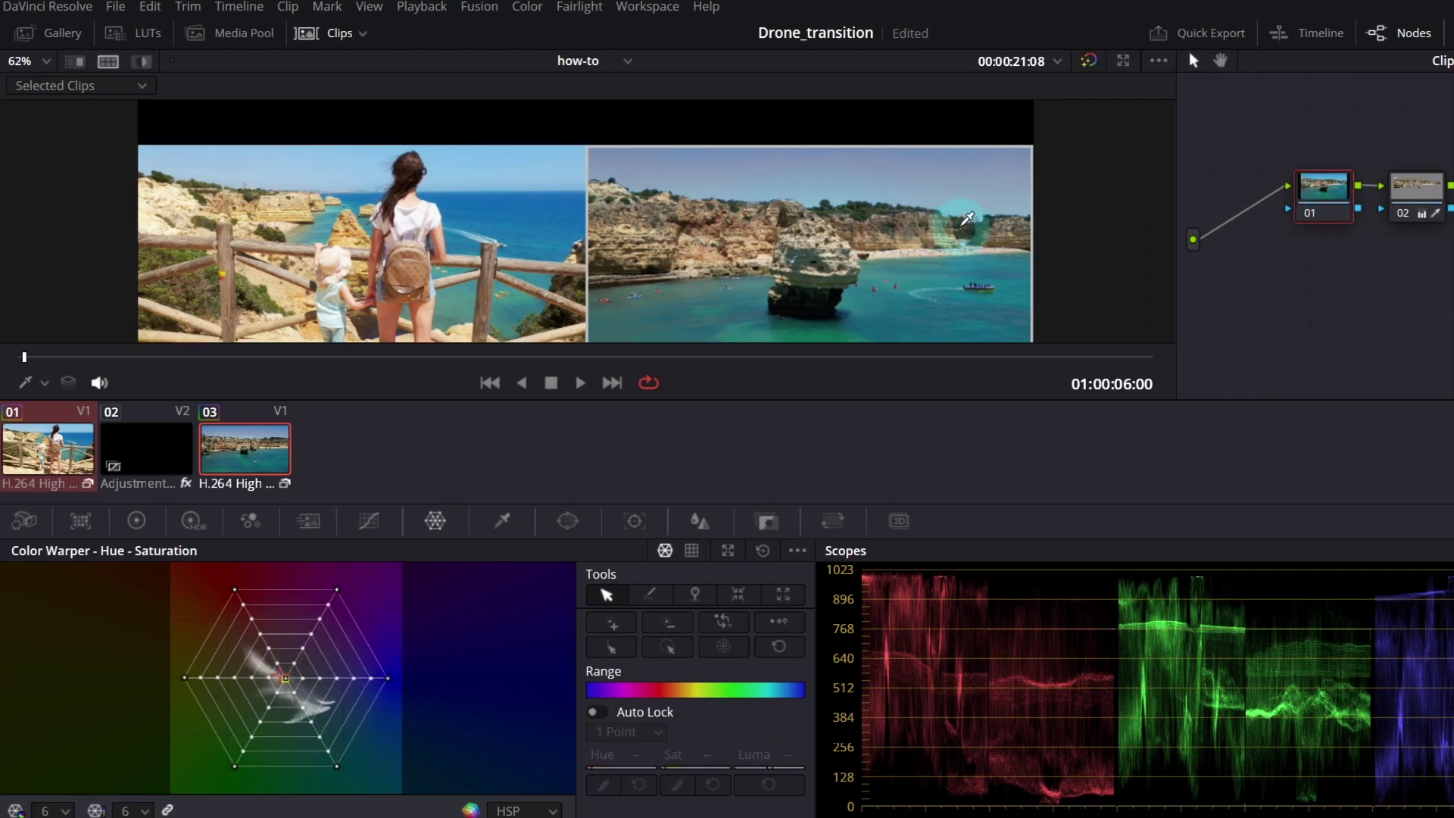
{"action": "left_click", "coordinate": [136, 520]}
{"action": "left_click_drag", "start_coordinate": [691, 772], "coordinate": [1030, 709]}
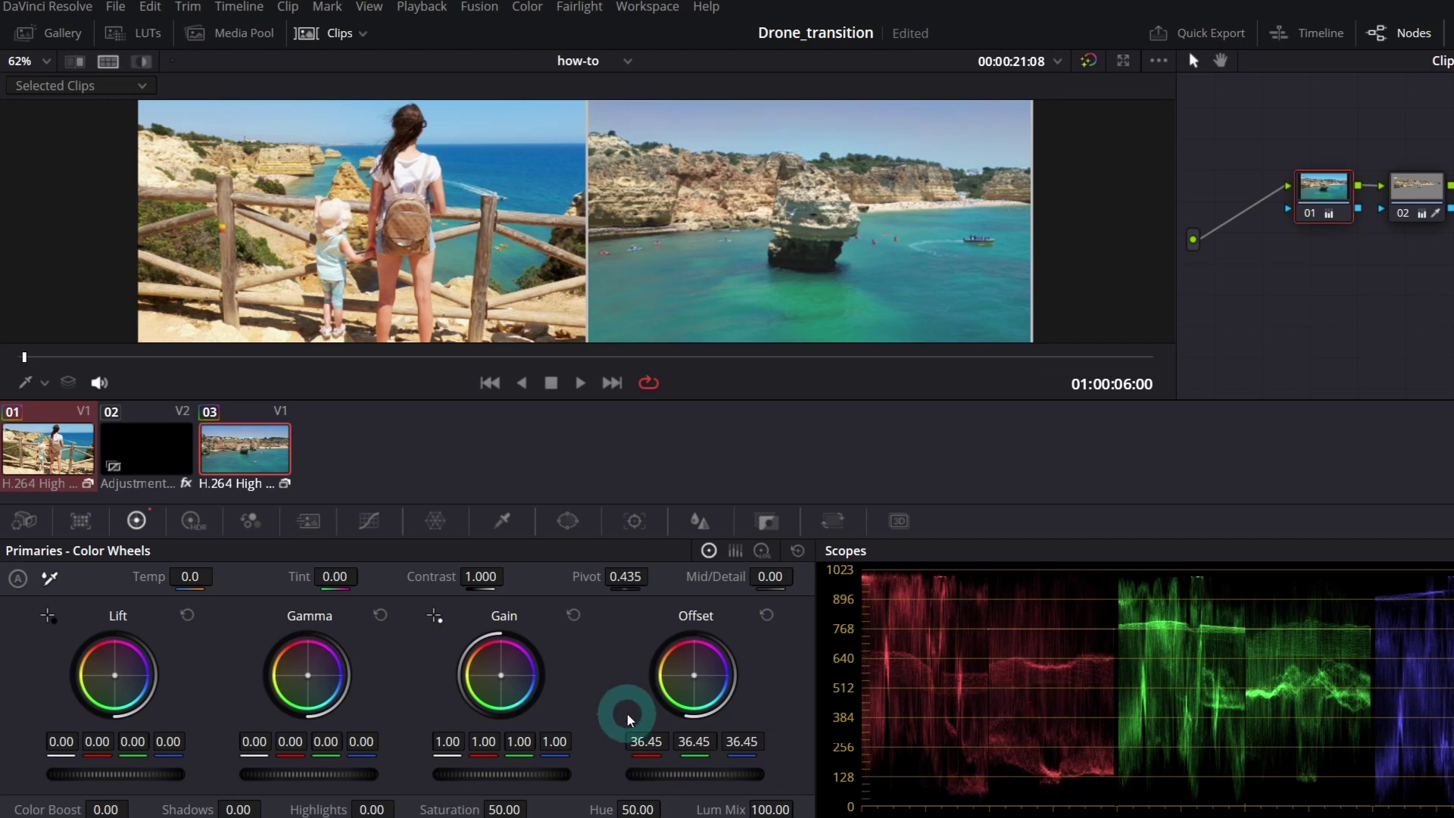
{"action": "left_click_drag", "start_coordinate": [193, 577], "coordinate": [215, 578]}
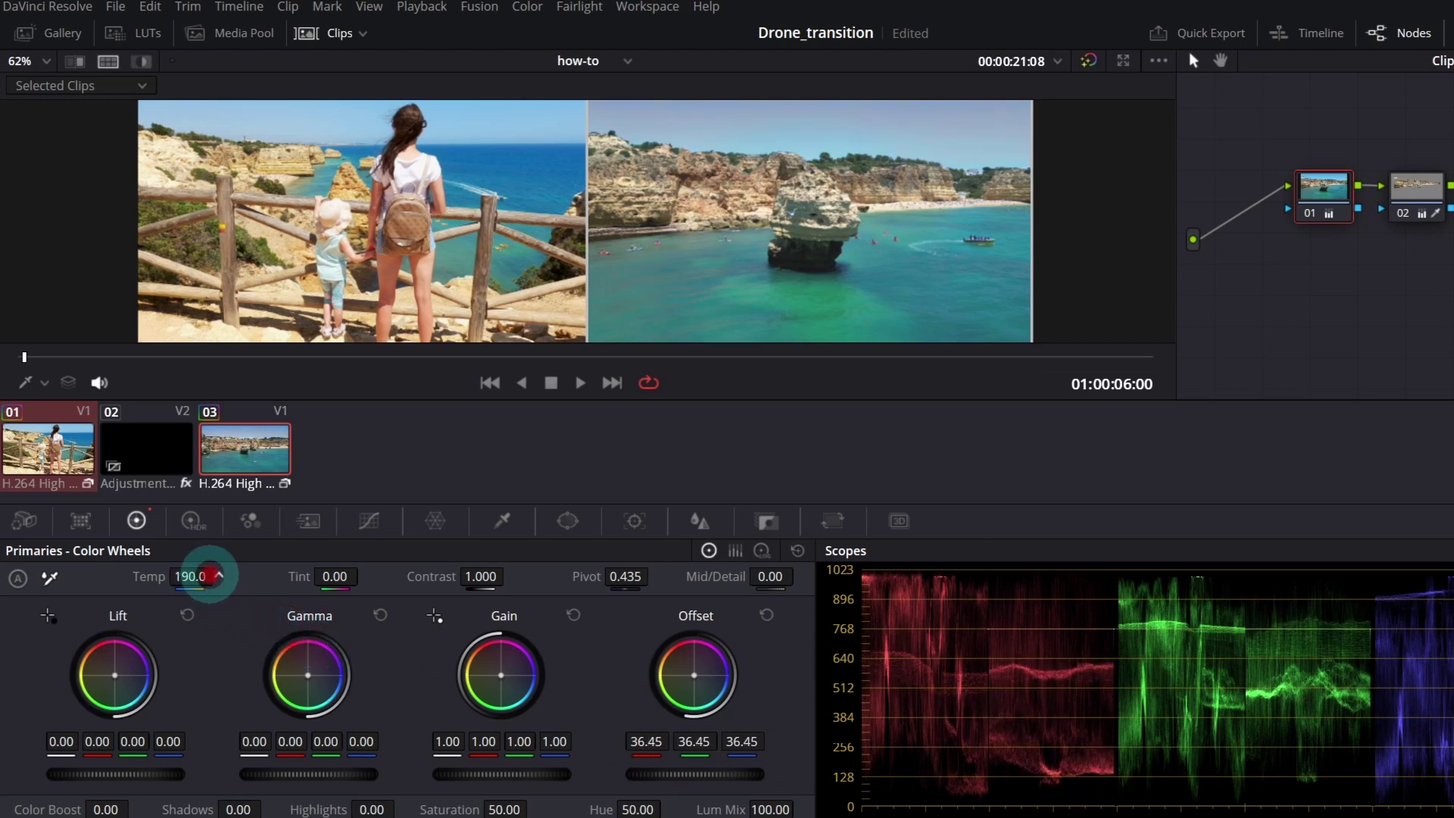
{"action": "left_click", "coordinate": [432, 619]}
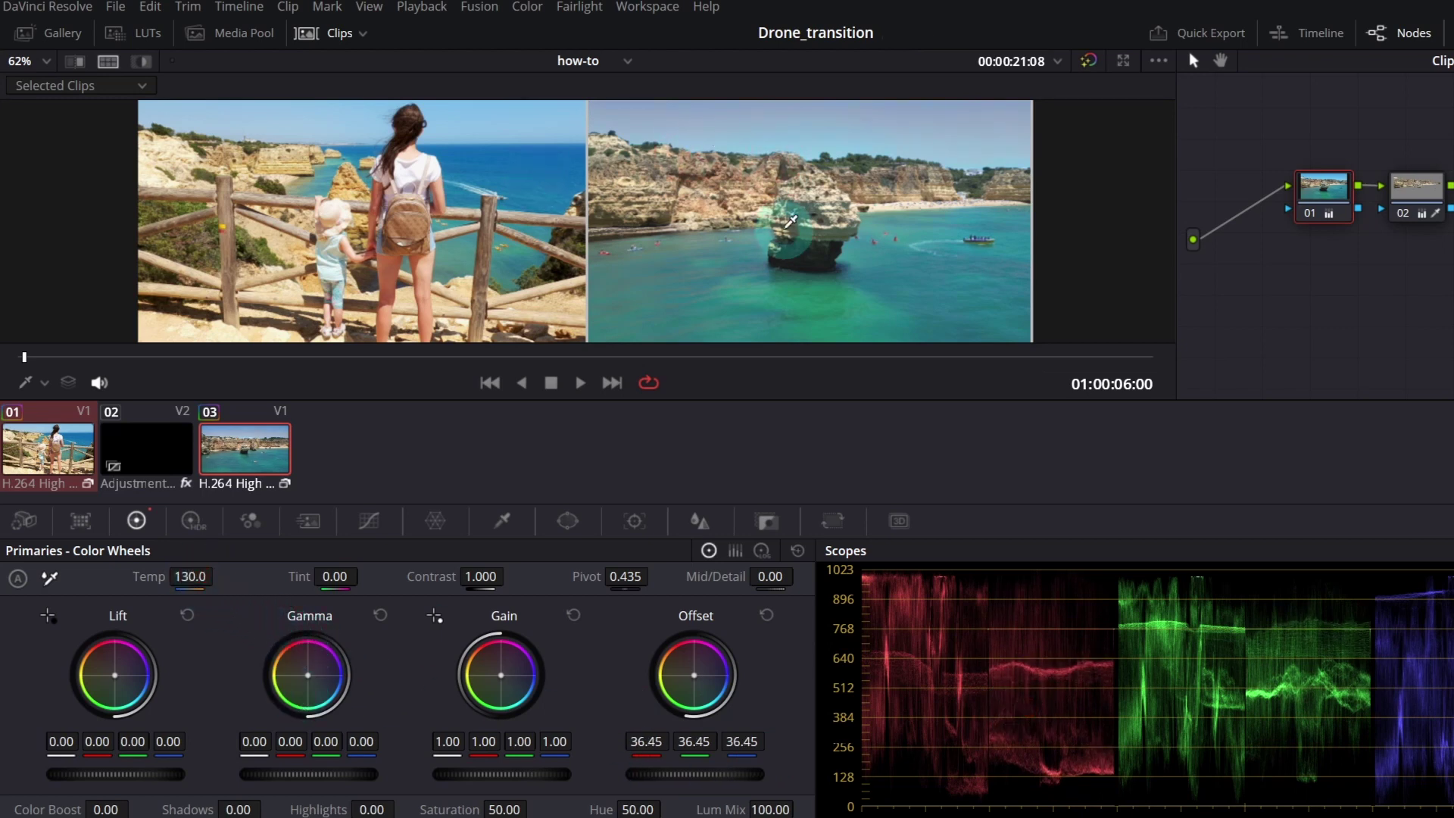
Readjust the drone clip's sky in node 03 with the Color Warper, moving the blue point to about Hue 0.25 and Sat 1.26.
{"action": "left_click", "coordinate": [433, 523]}
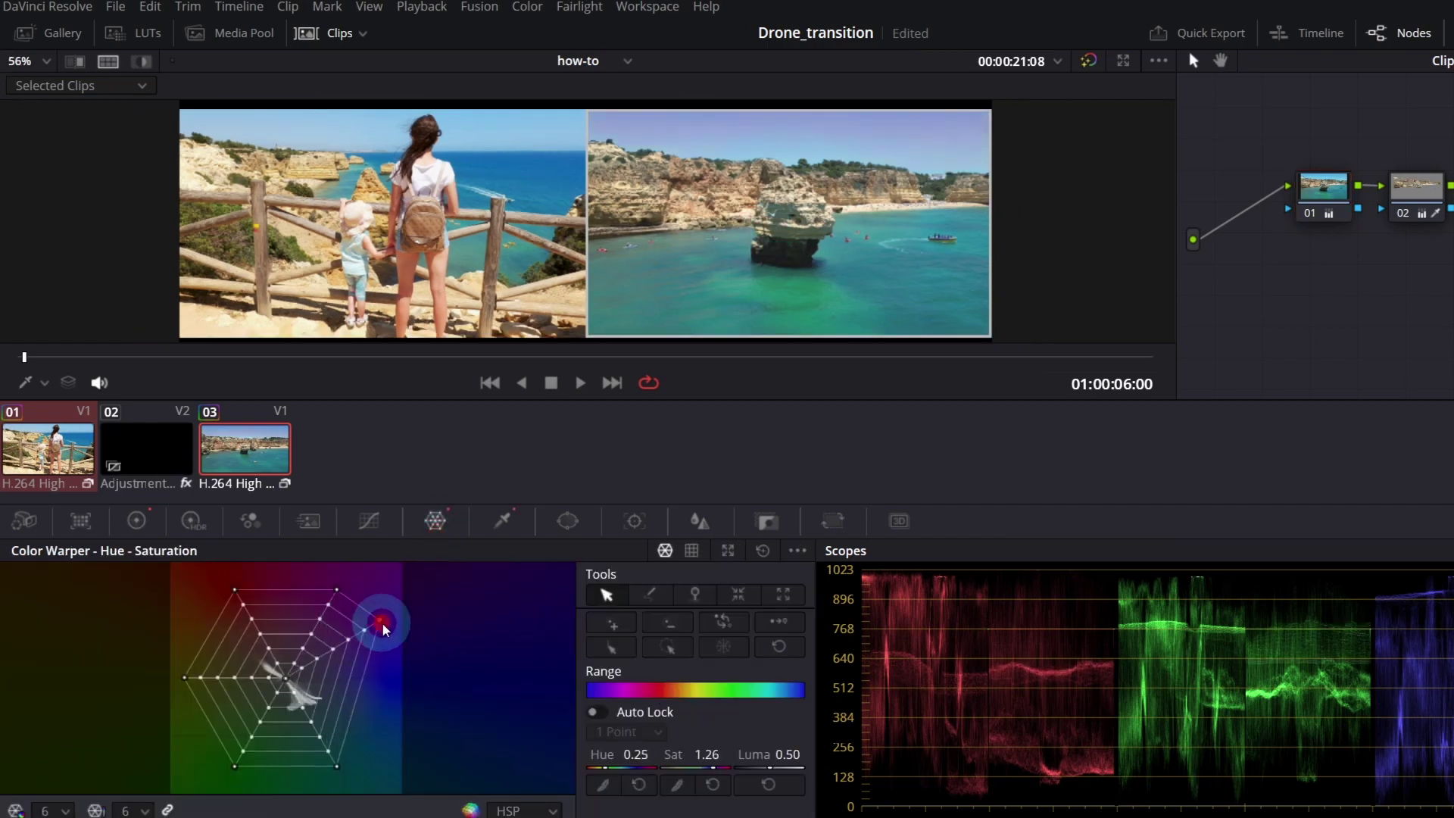